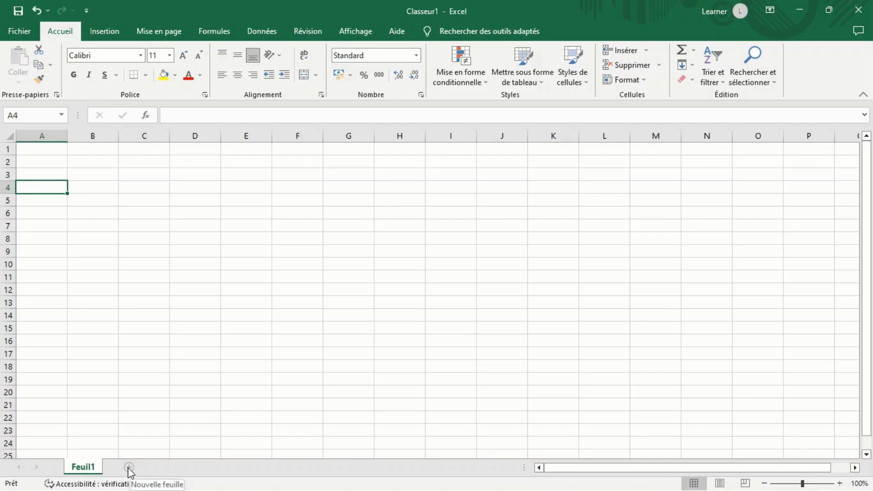
# Step: Add two new worksheets, Feuil2 and Feuil3, to the workbook
pyautogui.click(131, 469)
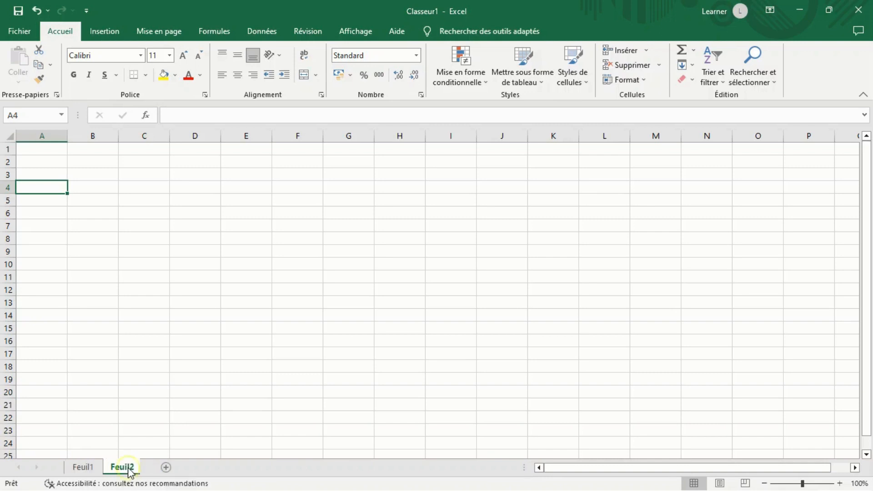
pyautogui.click(167, 468)
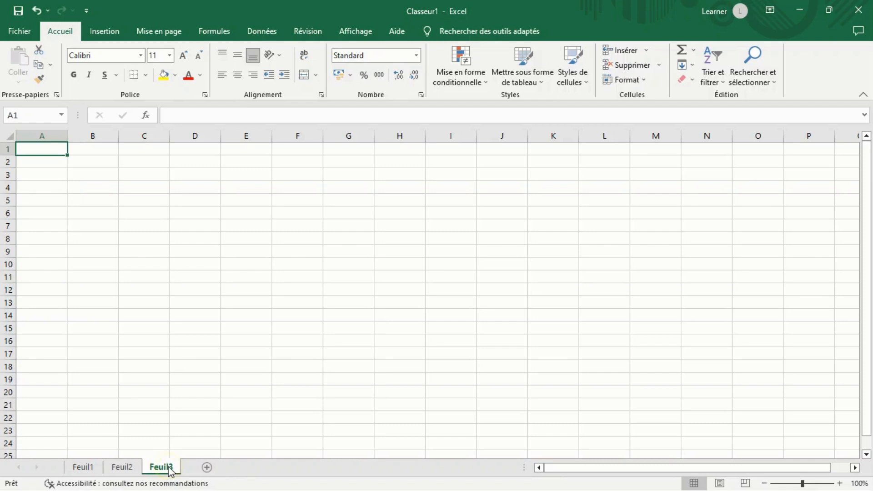
# Step: Switch between Feuil1, Feuil2 and Feuil3 to view each worksheet in the workbook
pyautogui.click(82, 469)
pyautogui.click(123, 471)
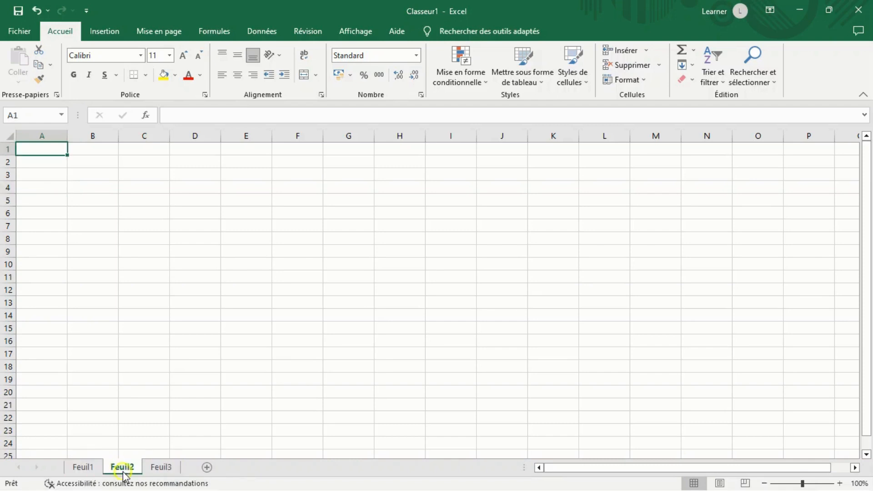
pyautogui.click(159, 470)
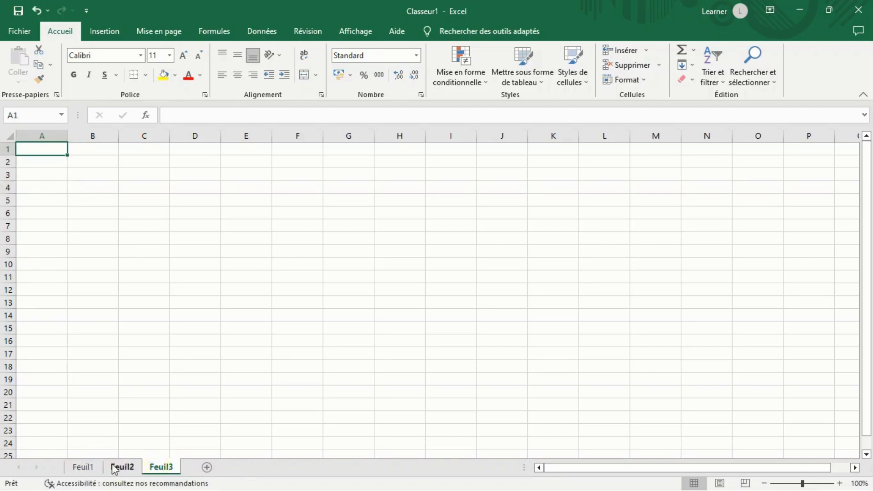
pyautogui.click(81, 467)
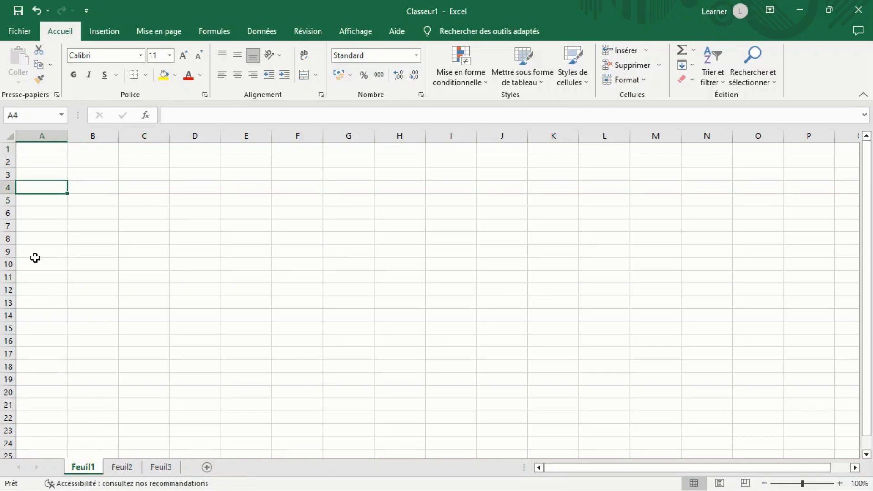
pyautogui.click(124, 468)
pyautogui.click(166, 469)
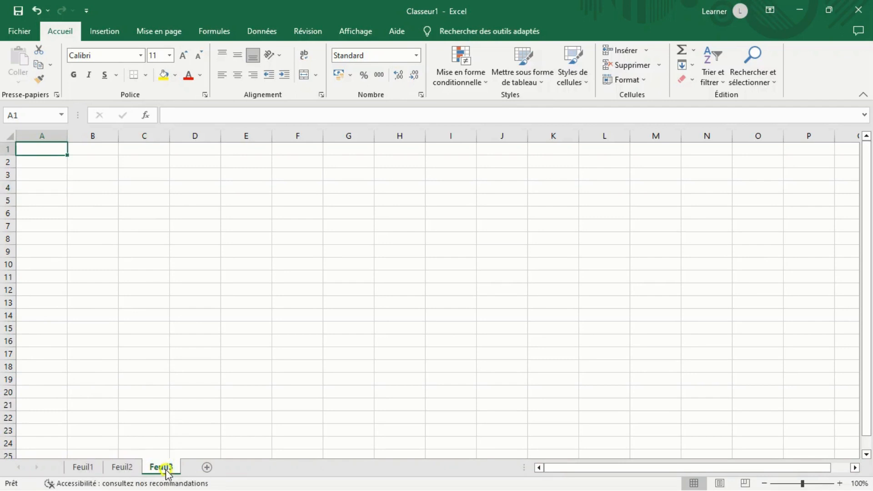
# Step: Rename the worksheet Feuil1 as FORMATION
pyautogui.click(83, 467)
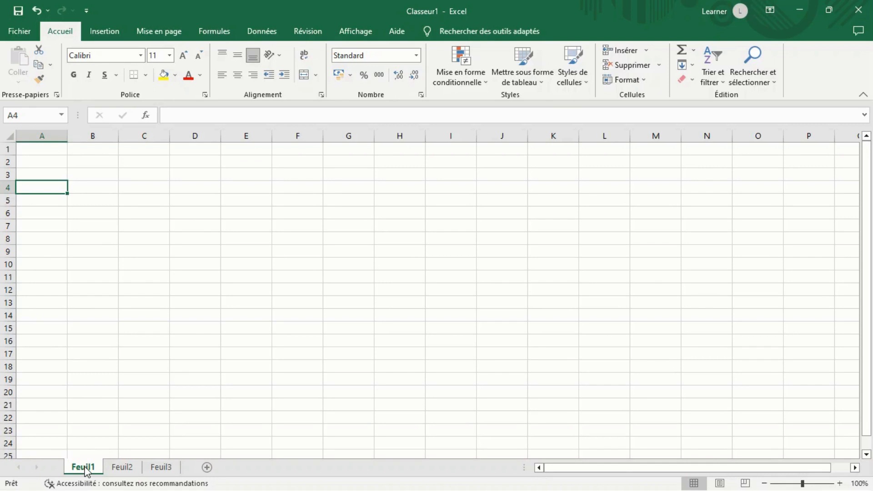
pyautogui.doubleClick(85, 469)
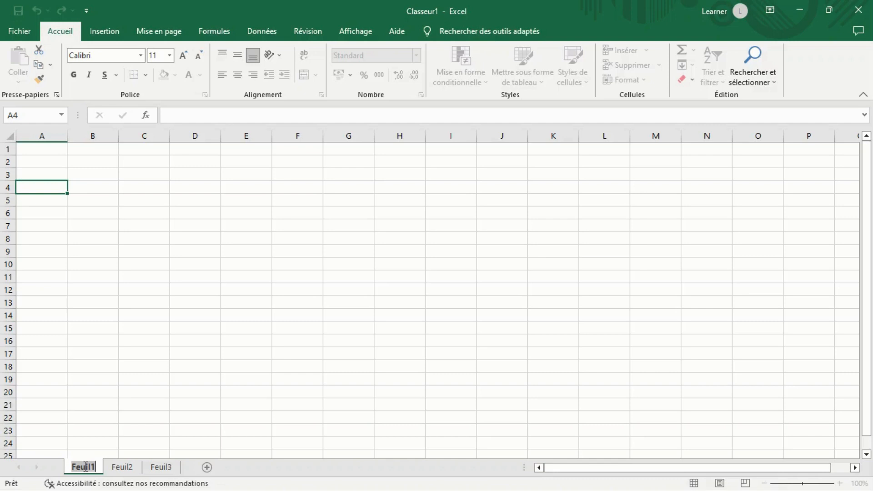
pyautogui.write('FPR')
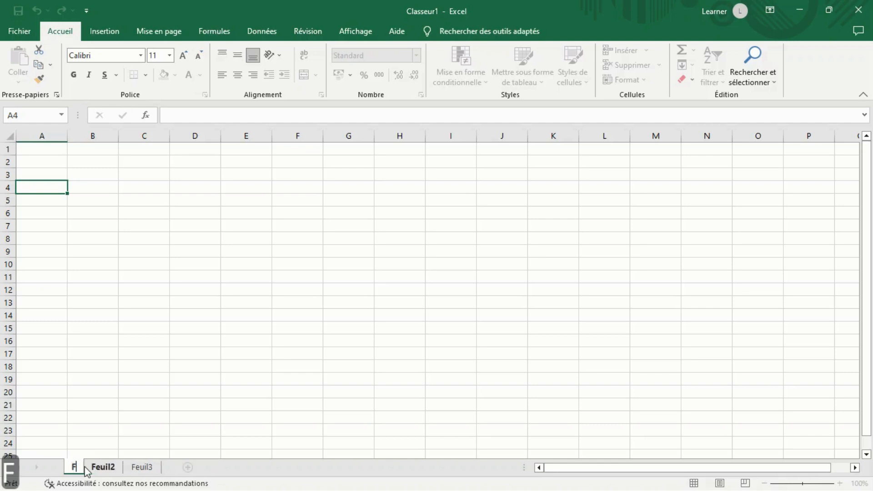
pyautogui.press('BackSpace')
pyautogui.press('BackSpace')
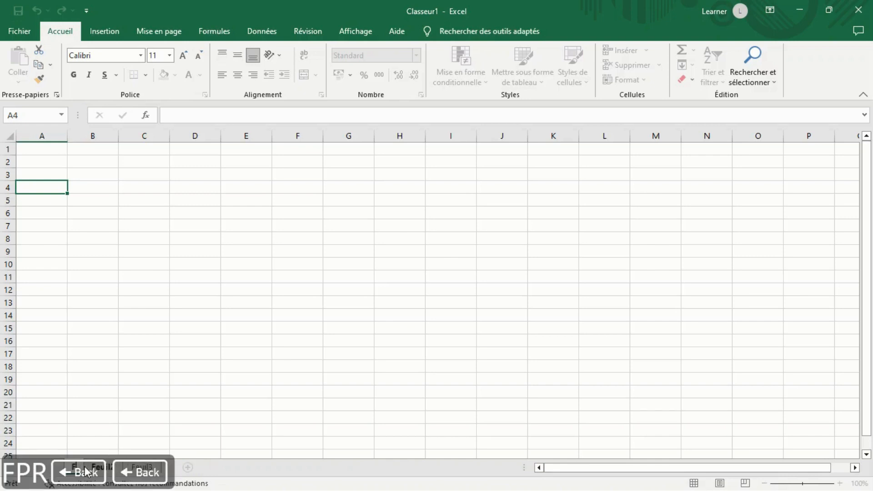
pyautogui.write('ORMA')
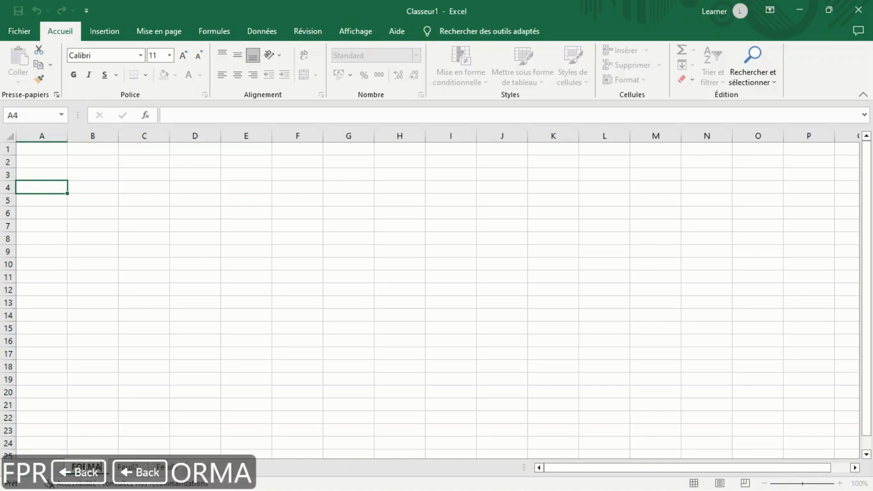
pyautogui.write('TION')
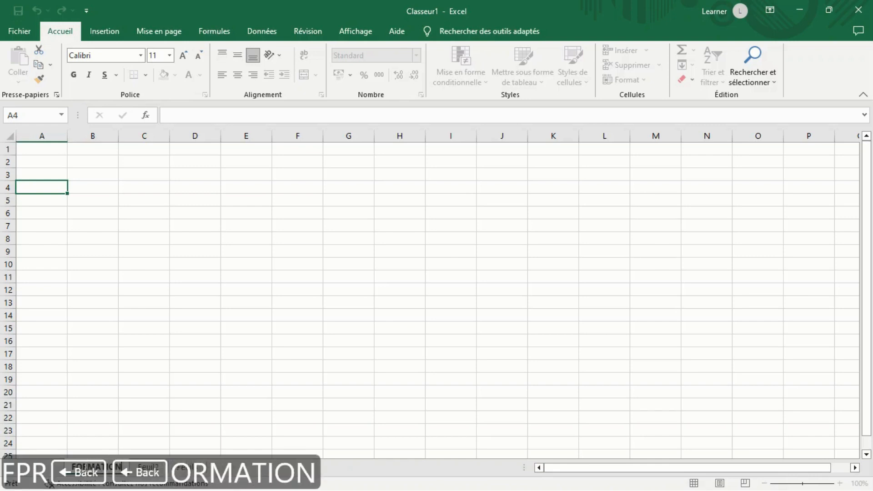
pyautogui.click(137, 376)
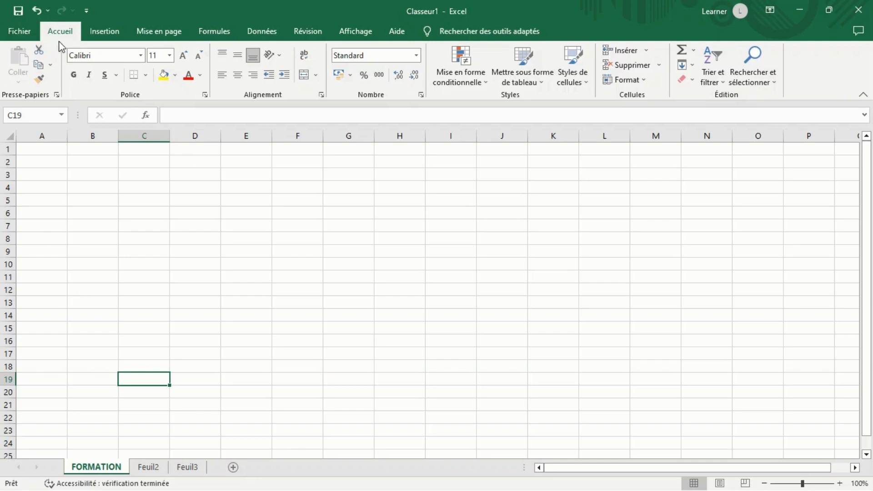
# Step: Review the workbook's file management commands, including Options, and return to the FORMATION sheet
pyautogui.click(13, 33)
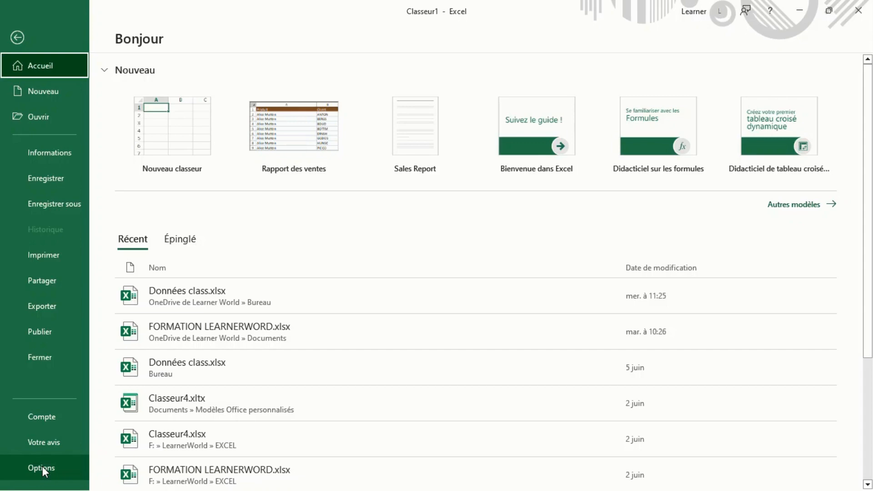
pyautogui.click(17, 38)
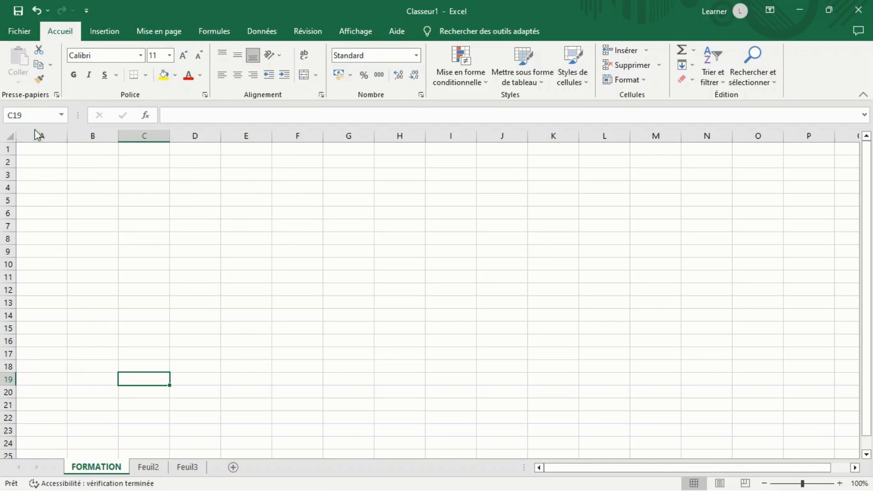
# Step: Enter the text LearnerWorld in cell A2 of the FORMATION sheet
pyautogui.click(41, 157)
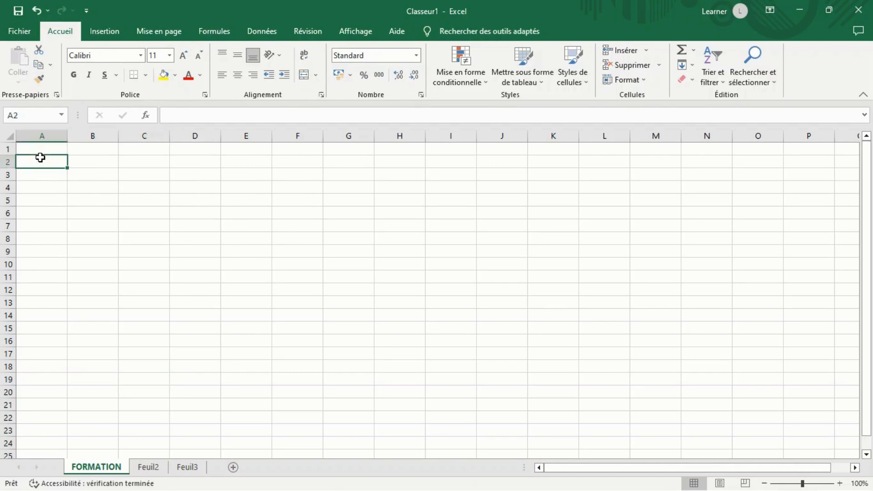
pyautogui.write('Lear')
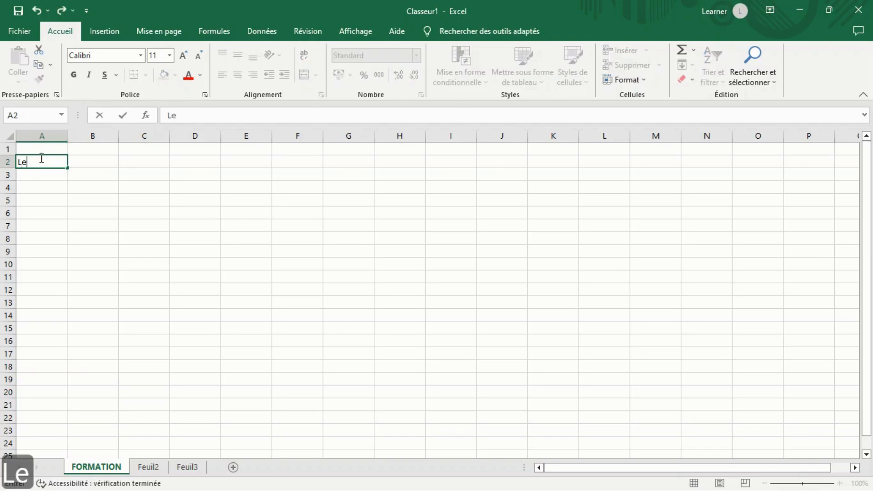
pyautogui.write('ne')
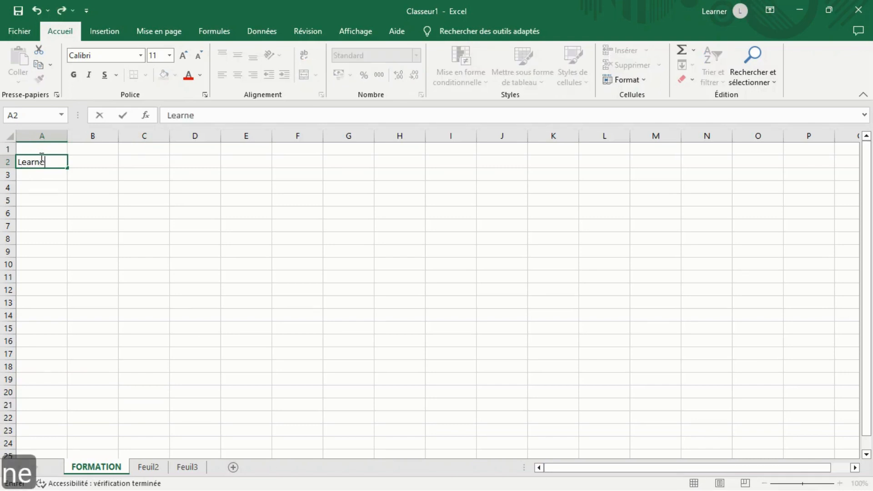
pyautogui.write('rWorld')
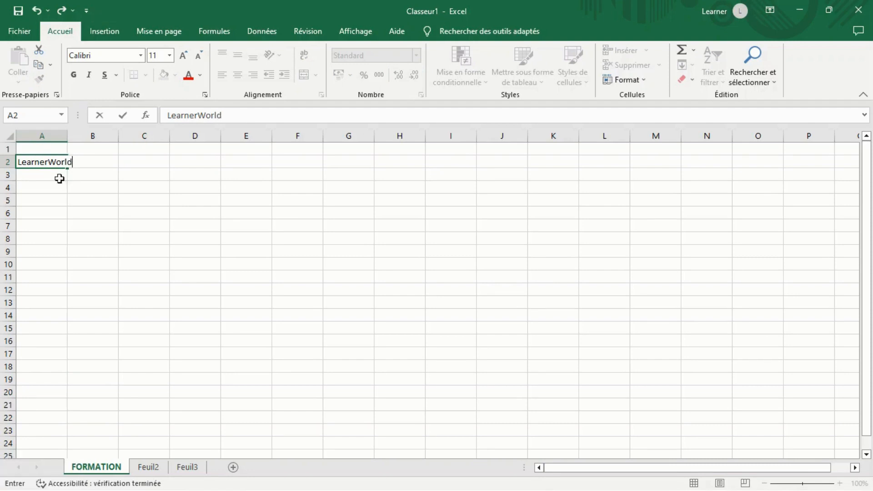
pyautogui.click(55, 203)
# Step: Copy the LearnerWorld text from cell A2 with the plain Copier option
pyautogui.click(58, 163)
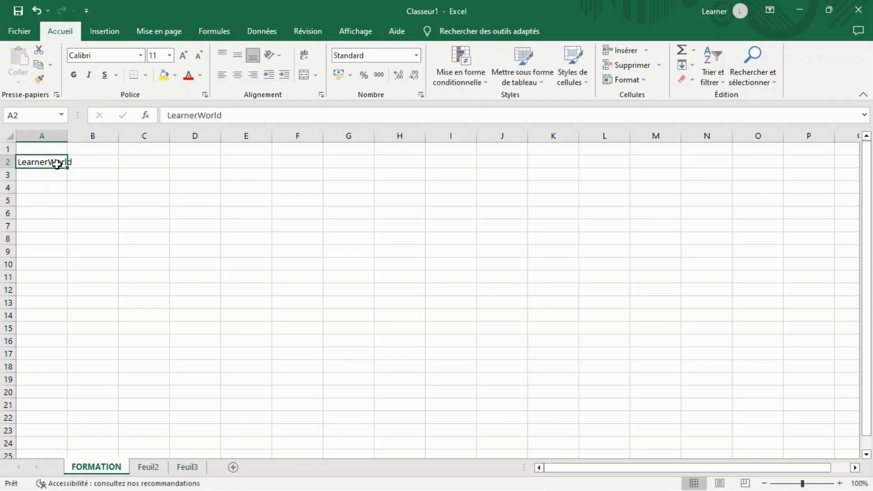
pyautogui.click(153, 214)
pyautogui.click(43, 161)
pyautogui.click(49, 65)
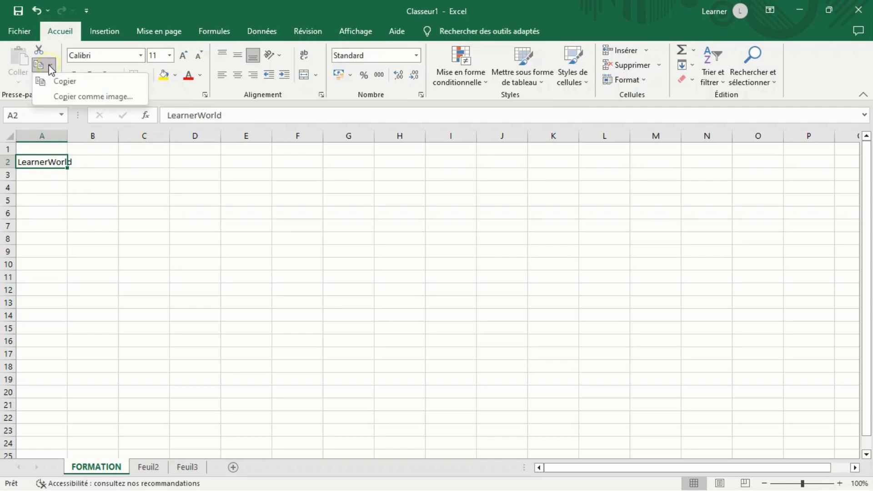
pyautogui.click(66, 81)
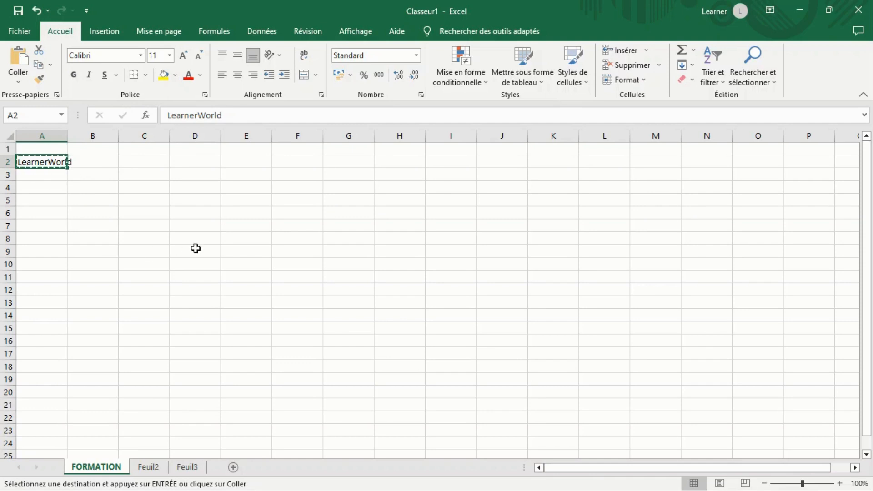
# Step: Review the paste options for the copied text at cell D7, including the Collage spécial dialog, without pasting
pyautogui.click(202, 229)
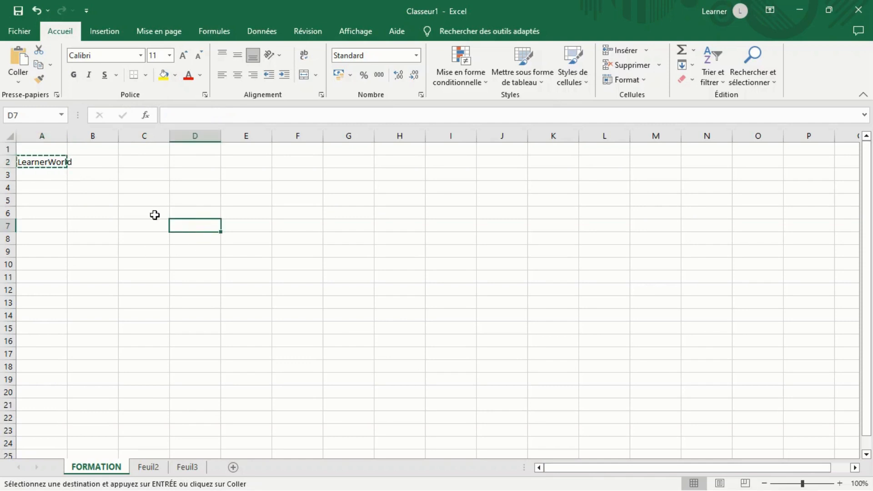
pyautogui.click(18, 81)
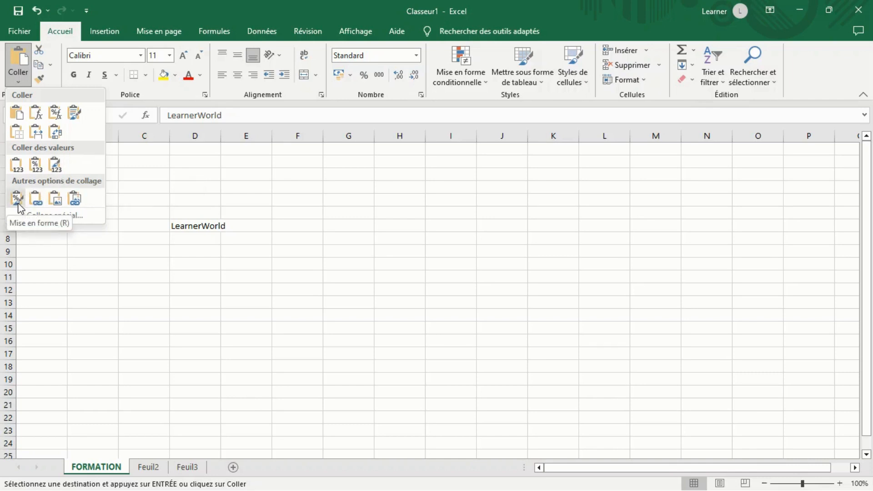
pyautogui.click(54, 216)
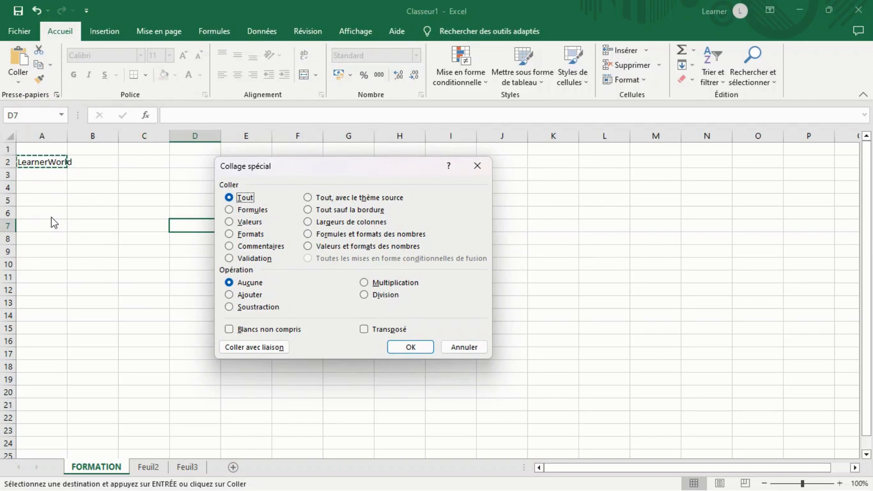
pyautogui.click(476, 167)
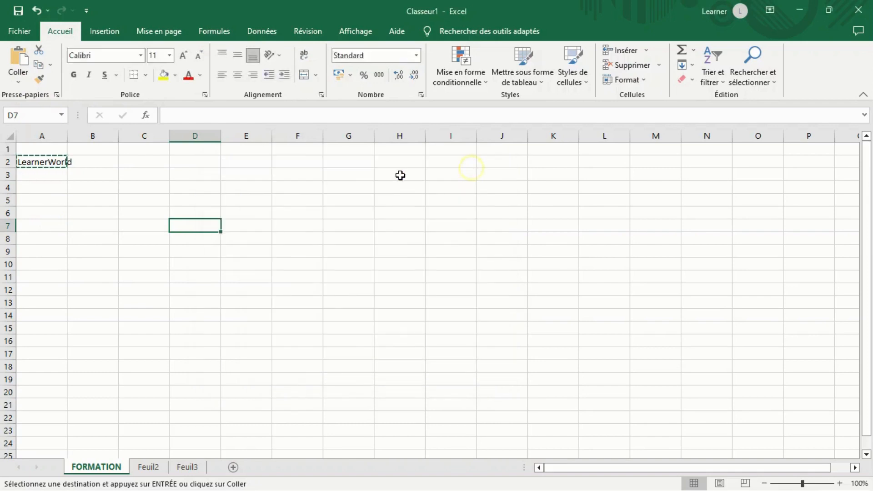
# Step: Examine the Coller choices of the Collage spécial dialog for cell D7, from Formules to Valeurs et formats des nombres, without pasting
pyautogui.click(49, 187)
pyautogui.click(184, 226)
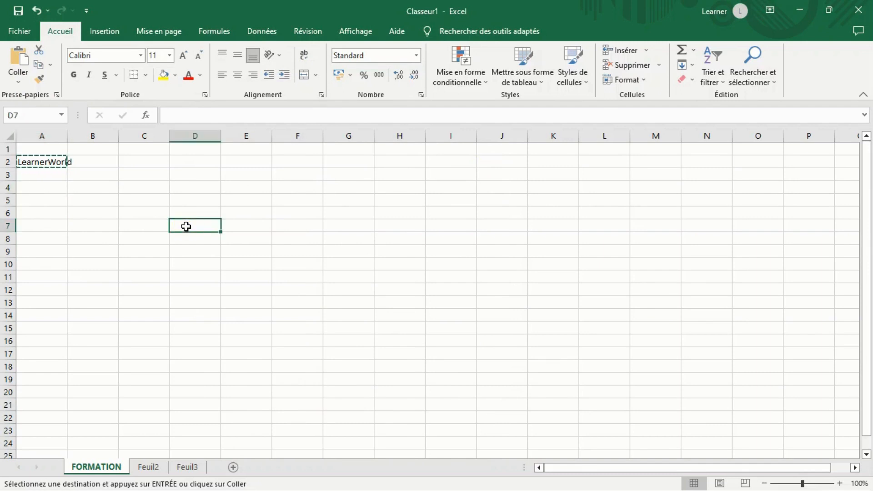
pyautogui.hotkey('ctrl', 'alt', 'v')
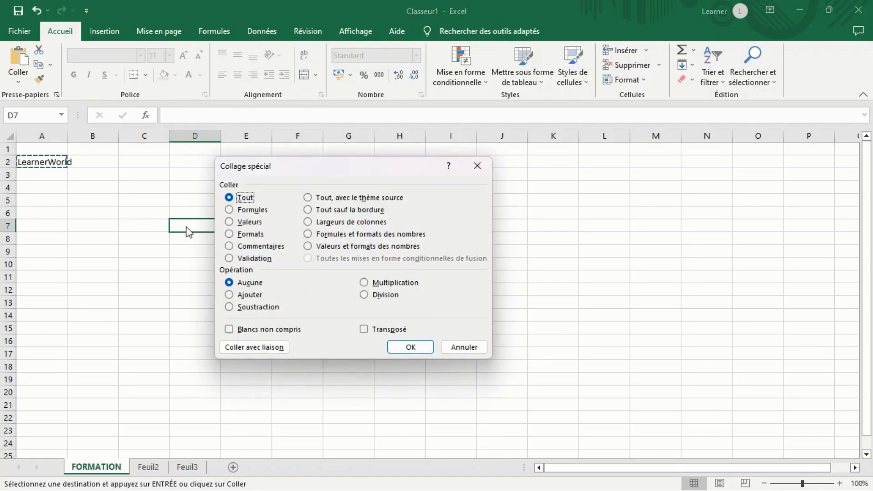
pyautogui.click(229, 210)
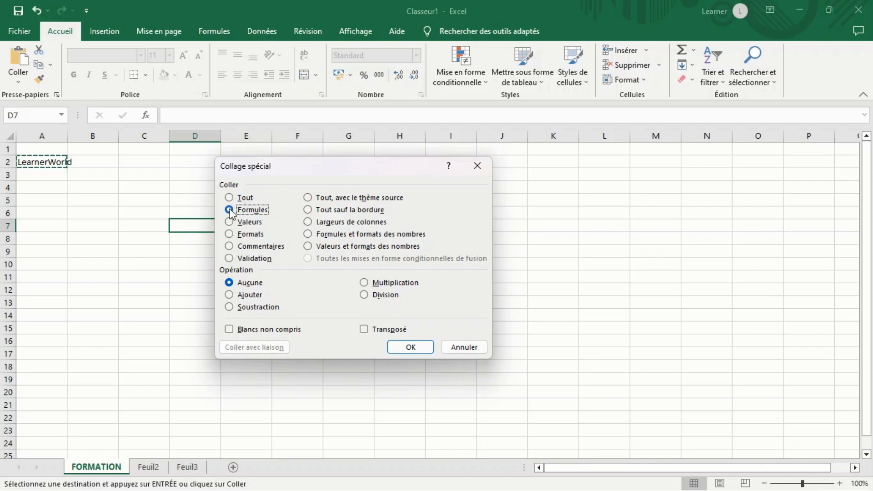
pyautogui.click(230, 222)
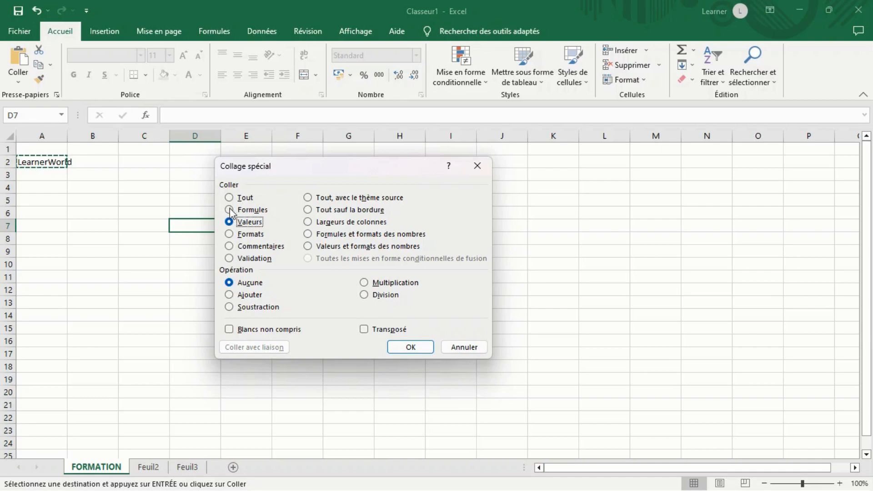
pyautogui.click(228, 210)
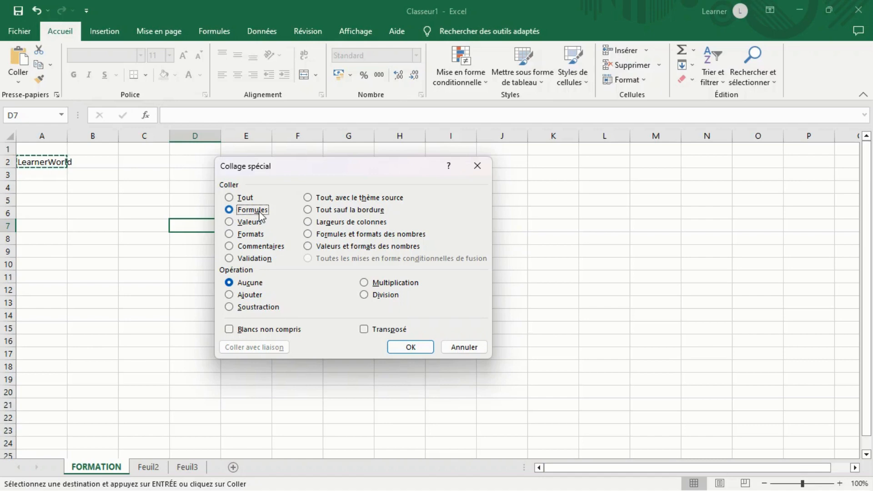
pyautogui.click(229, 222)
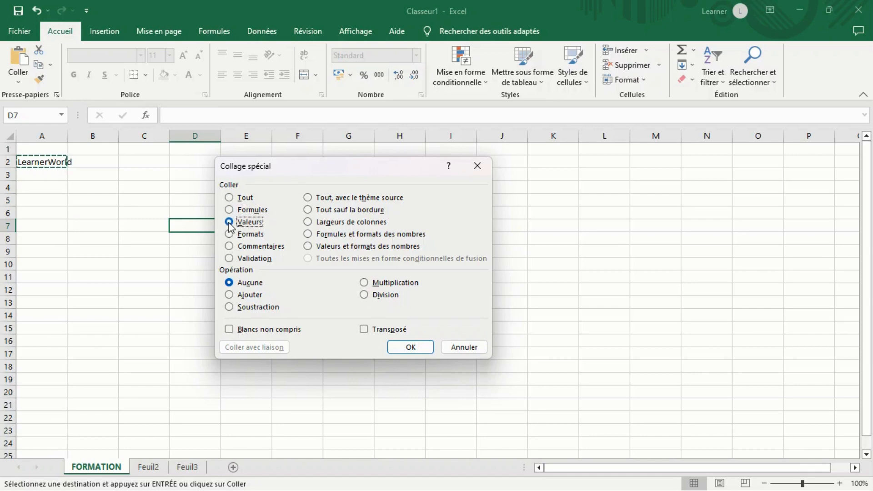
pyautogui.click(230, 234)
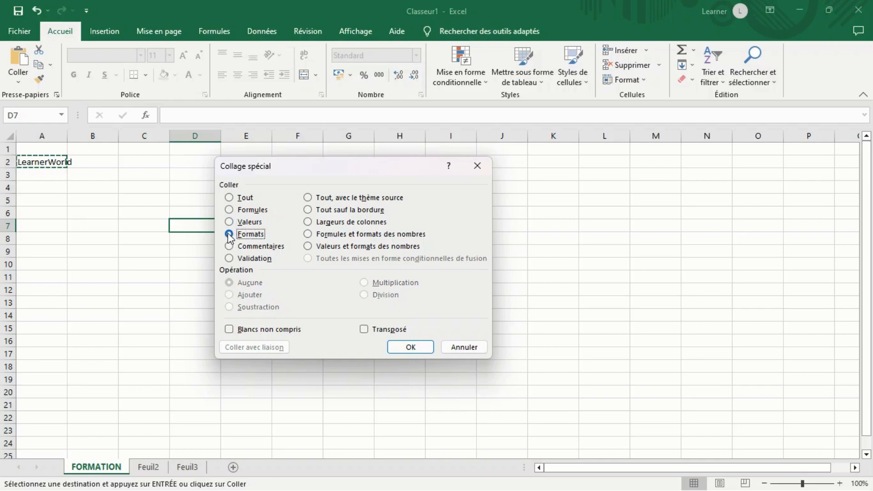
pyautogui.click(229, 248)
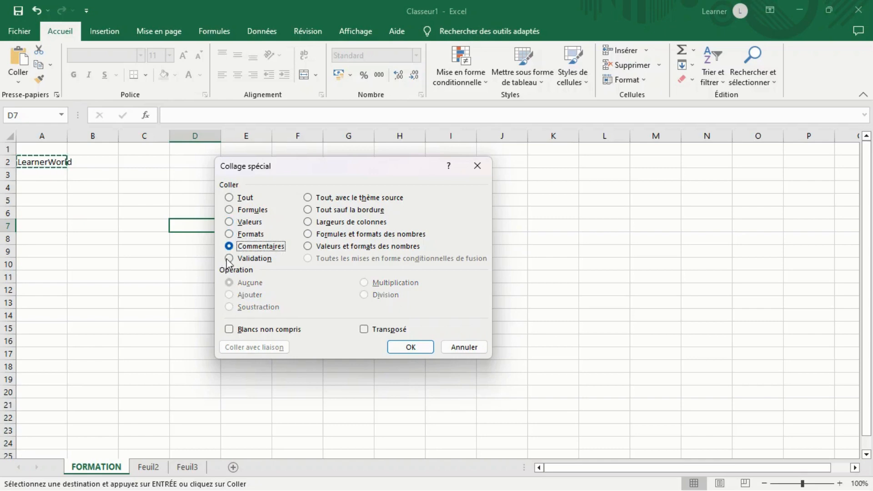
pyautogui.click(229, 259)
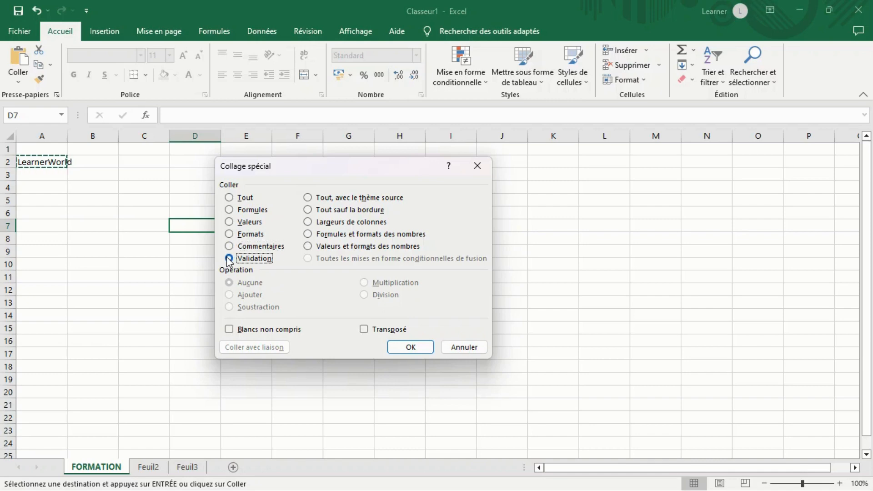
pyautogui.click(309, 198)
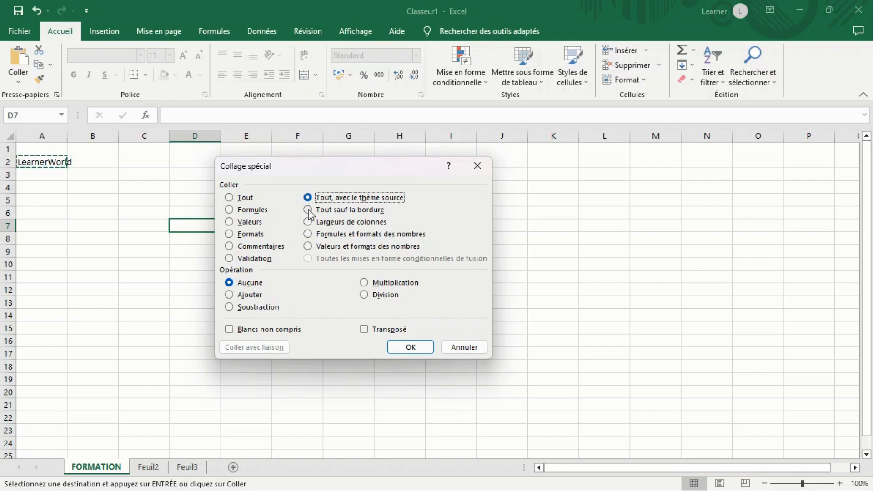
pyautogui.click(309, 210)
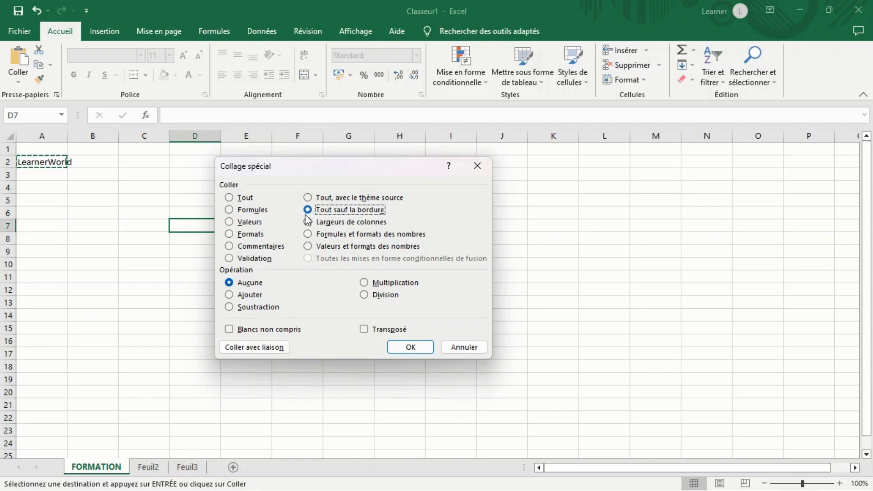
pyautogui.click(308, 222)
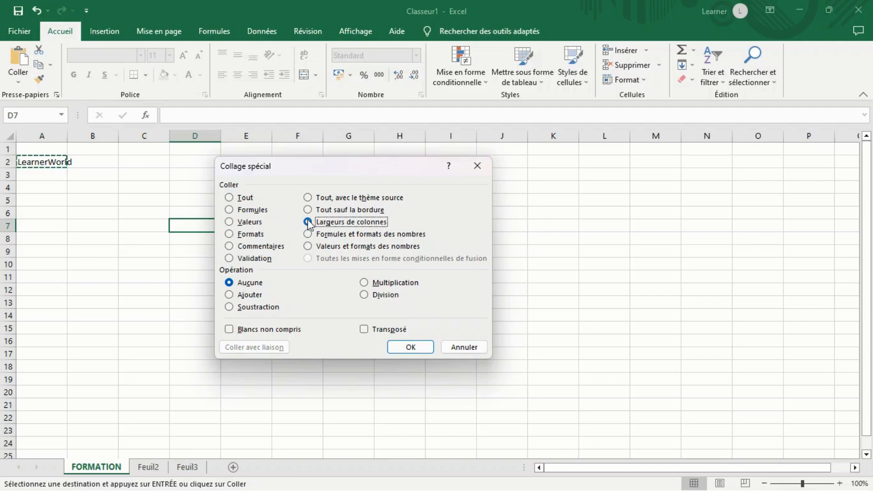
pyautogui.click(308, 234)
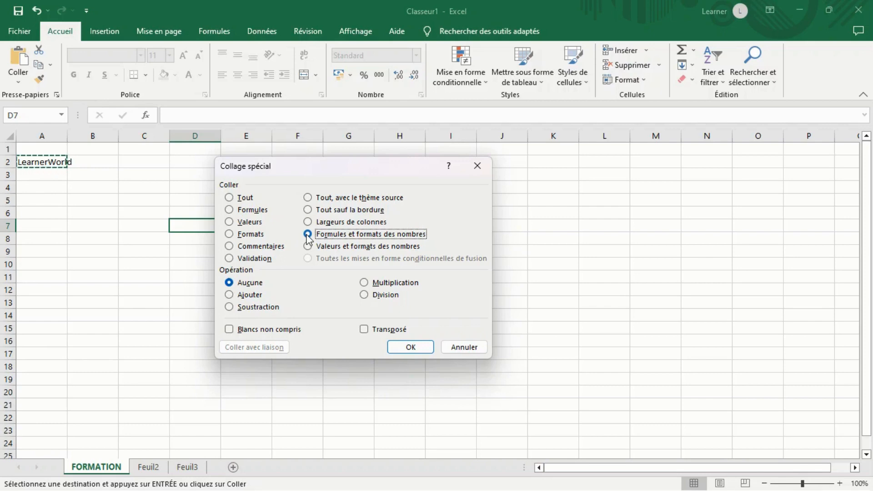
pyautogui.click(308, 247)
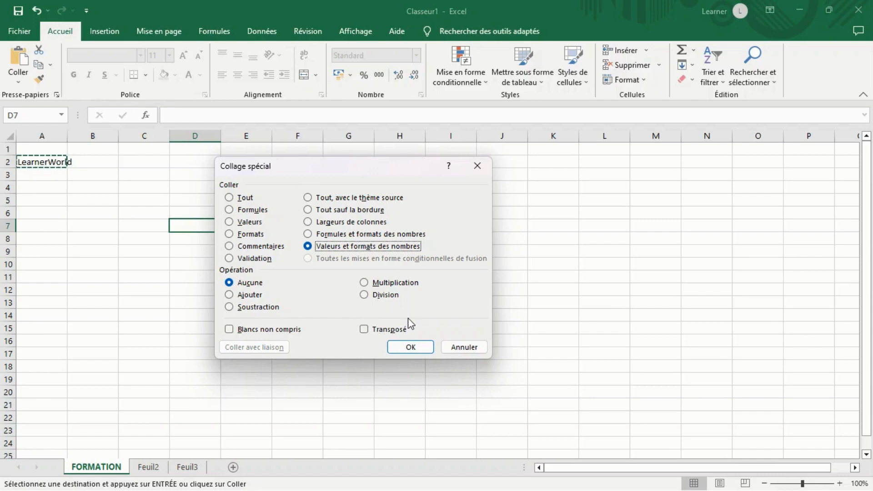
pyautogui.click(476, 167)
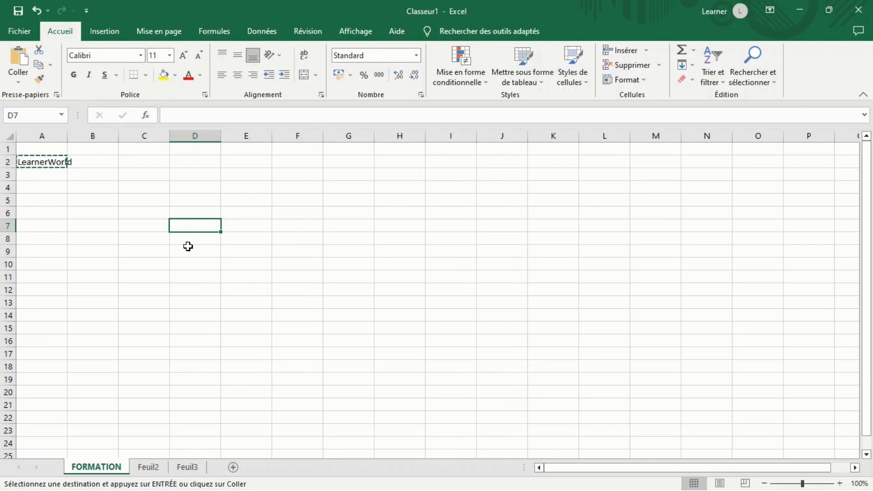
# Step: Paste the copied LearnerWorld text into cell D7 and make it bold, italic and underlined
pyautogui.hotkey('ctrl', 'v')
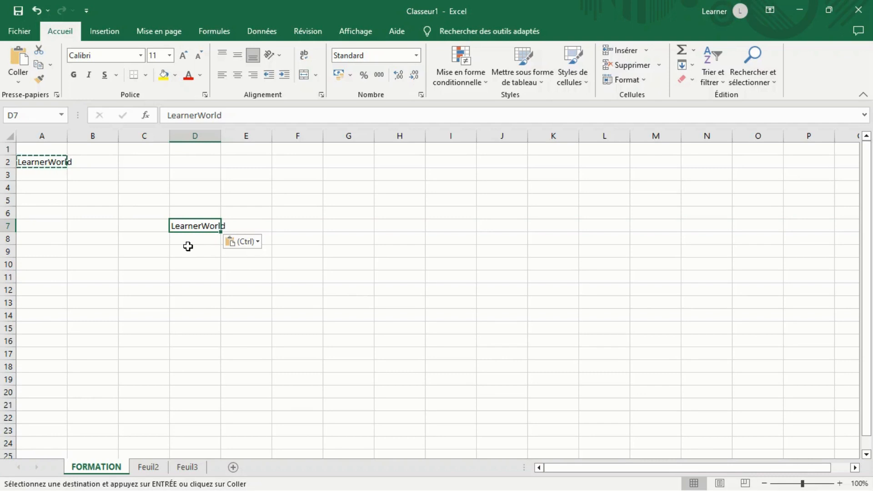
pyautogui.click(75, 76)
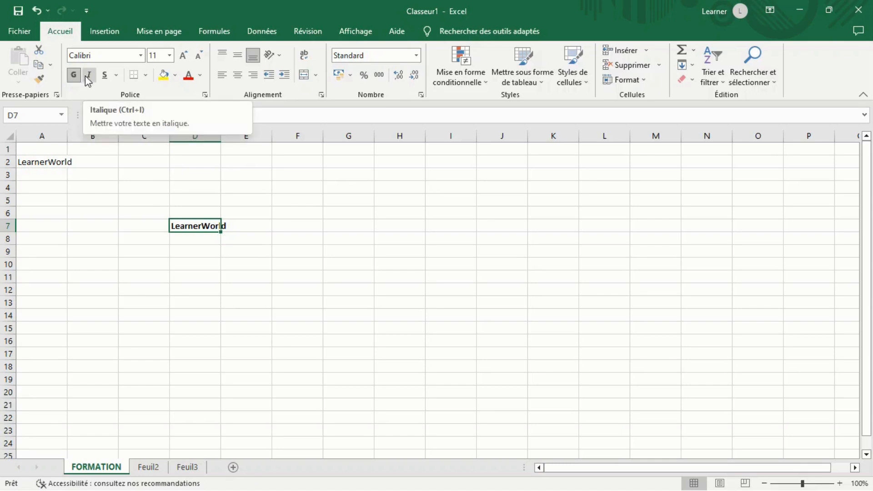
pyautogui.click(88, 75)
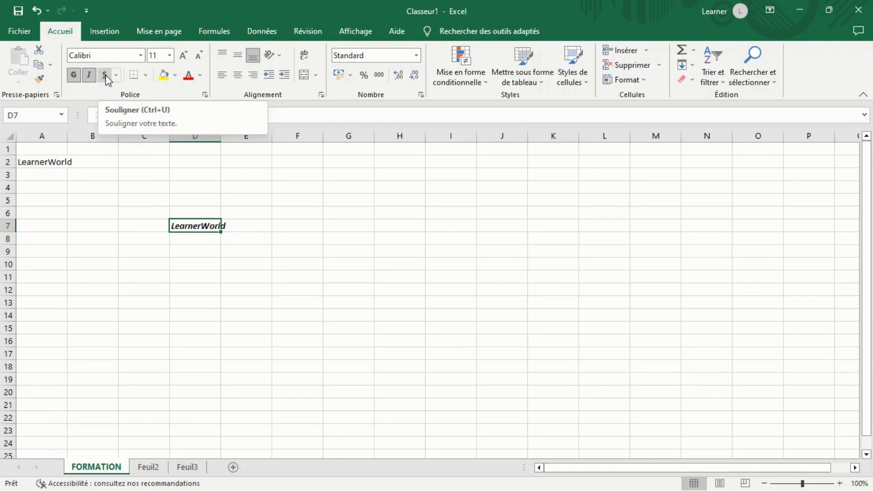
pyautogui.click(106, 75)
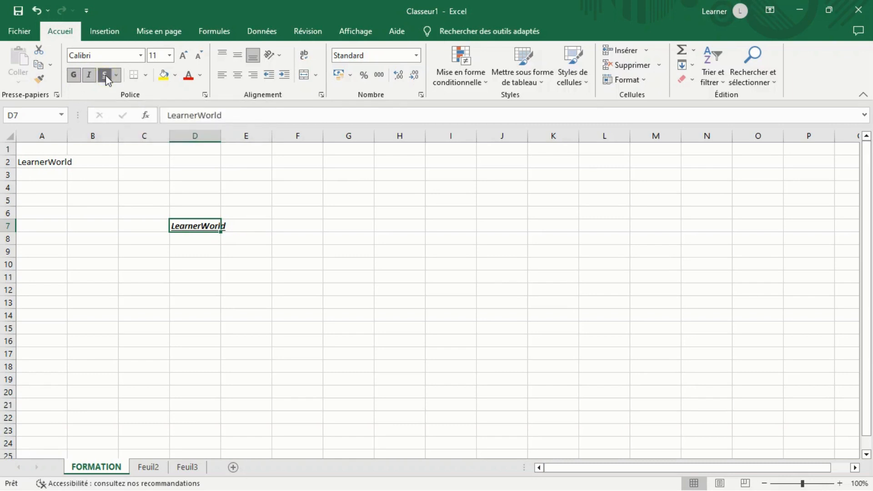
# Step: Review the available border options and add a diagonal border from upper left to lower right across cell D7
pyautogui.click(146, 75)
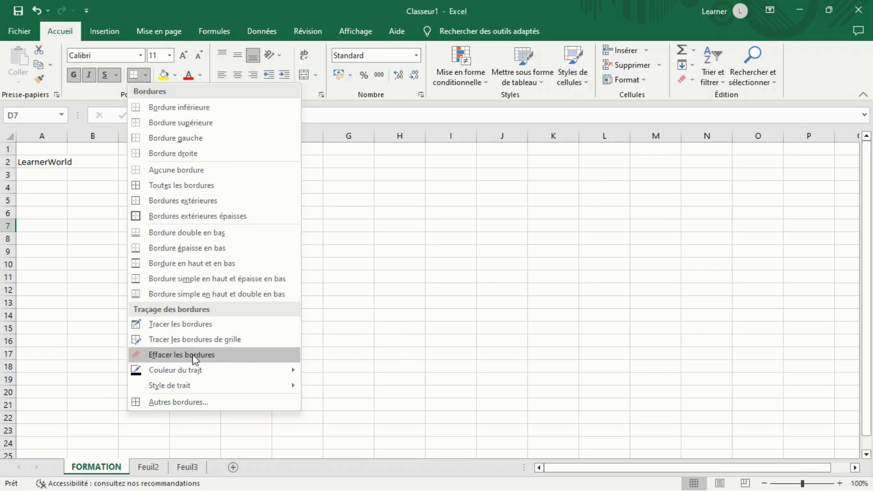
pyautogui.moveTo(178, 369)
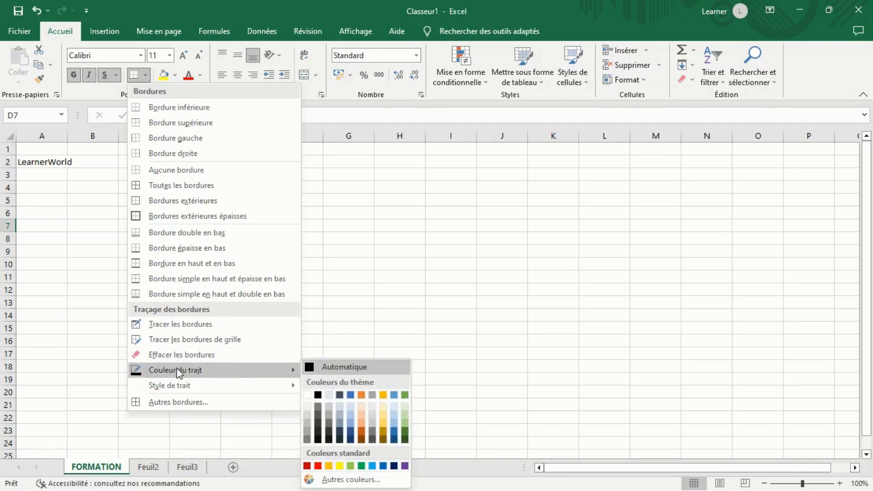
pyautogui.moveTo(195, 389)
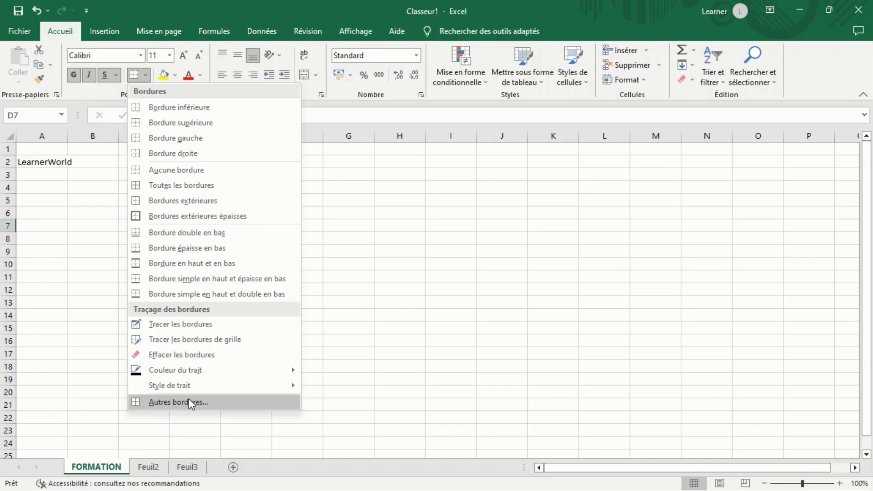
pyautogui.press('Escape')
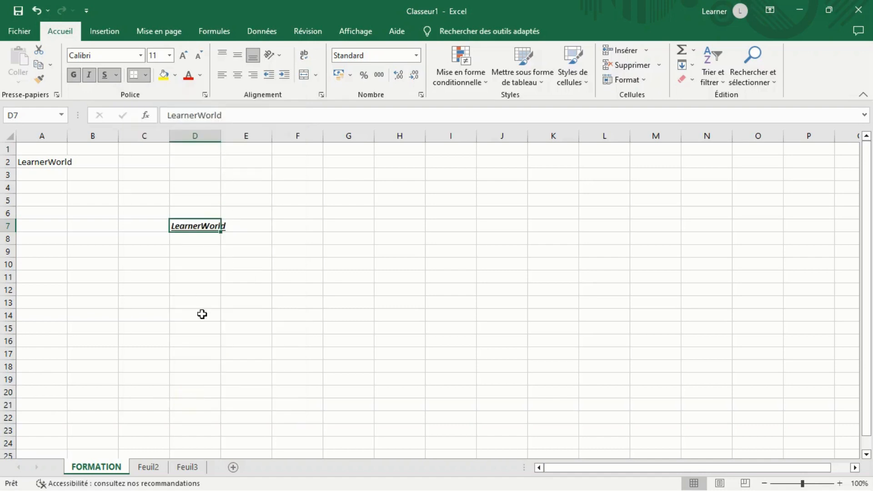
pyautogui.hotkey('ctrl', '1')
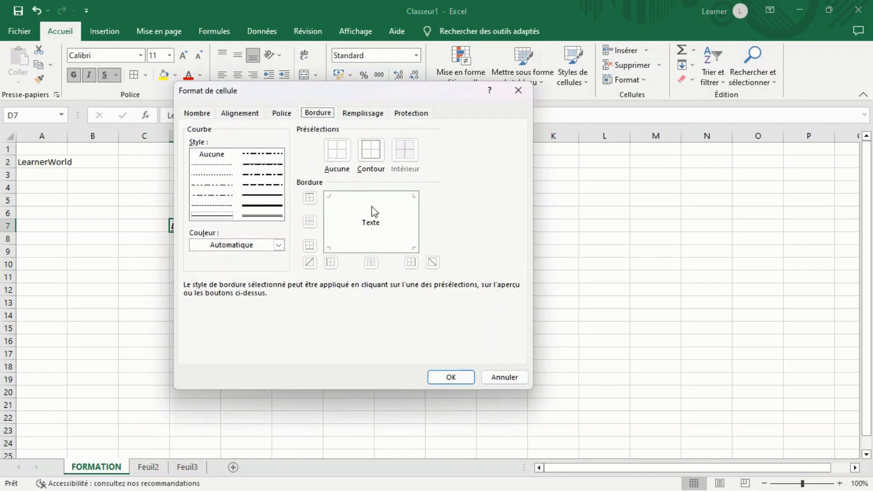
pyautogui.click(433, 262)
pyautogui.click(448, 376)
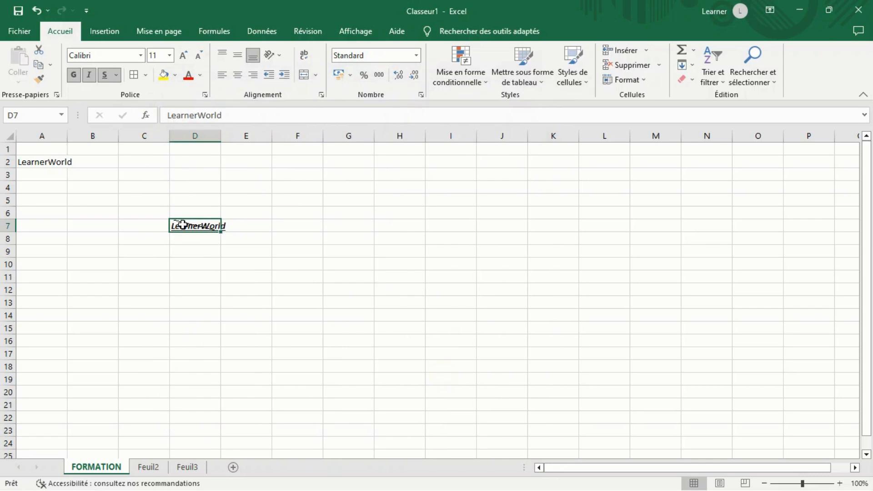
# Step: Check the diagonal border on cell D7 from neighbouring cells and undo it
pyautogui.click(203, 250)
pyautogui.click(191, 225)
pyautogui.click(200, 209)
pyautogui.click(185, 254)
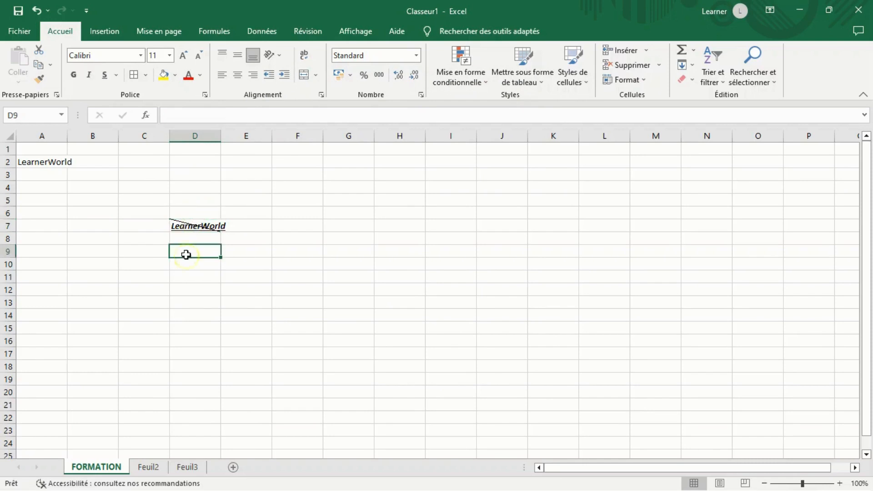
pyautogui.click(187, 301)
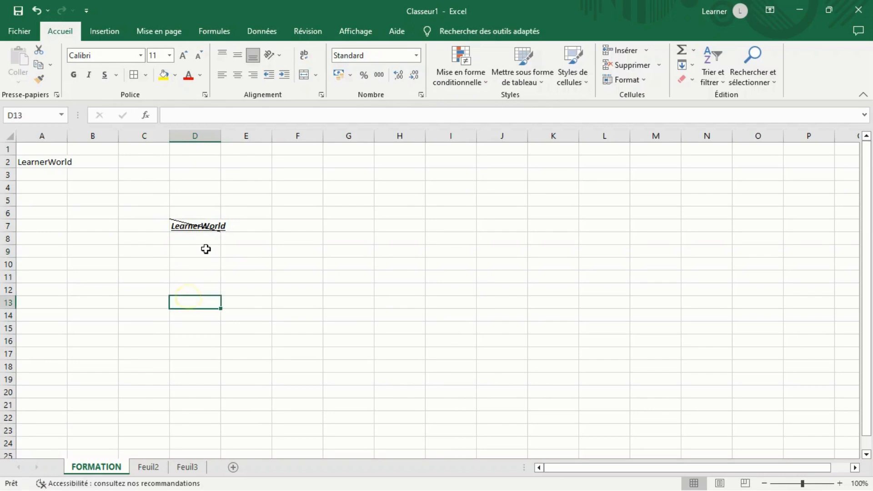
pyautogui.click(208, 226)
pyautogui.click(198, 246)
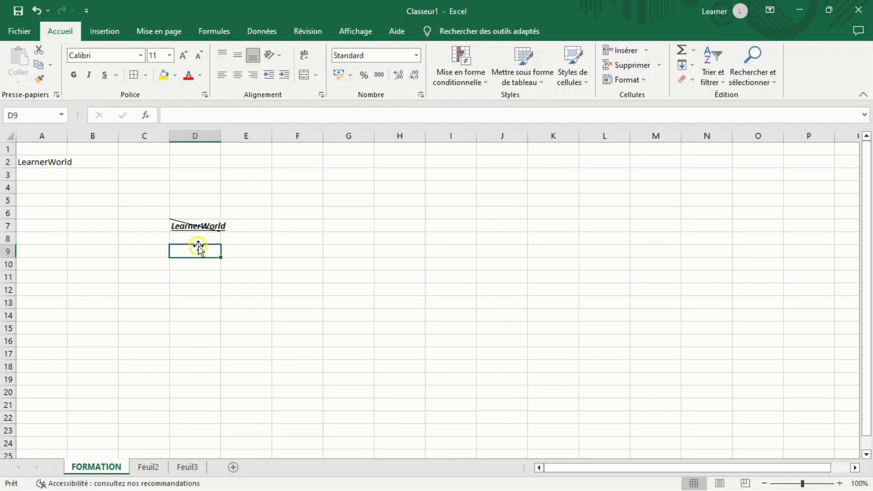
pyautogui.hotkey('ctrl', 'z')
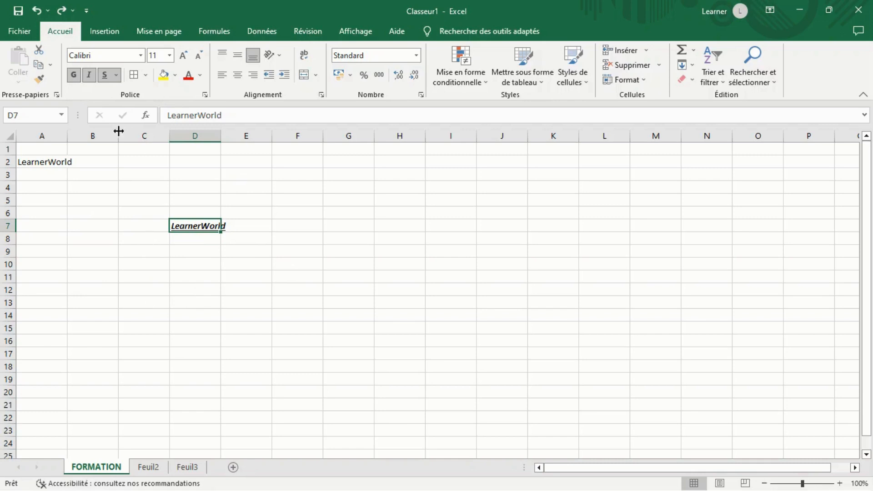
# Step: Set the text in cell D7 to the Arial Black font at size 20
pyautogui.click(140, 56)
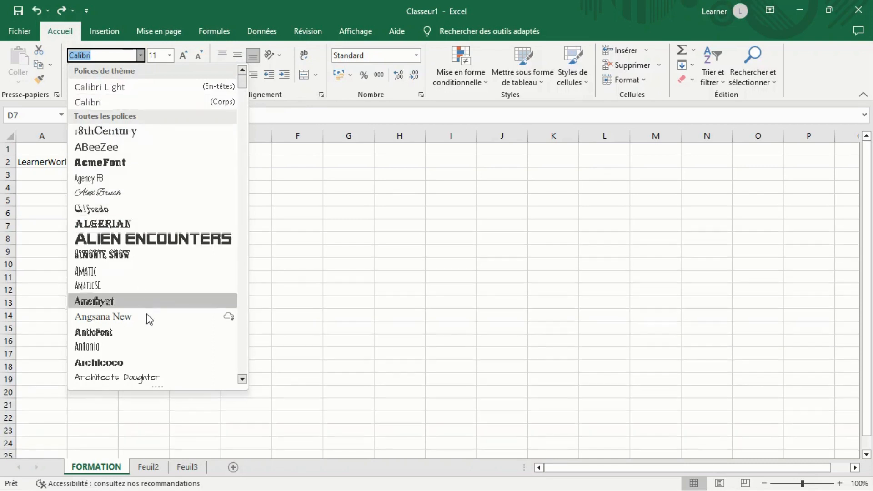
pyautogui.scroll(-4, 146, 317)
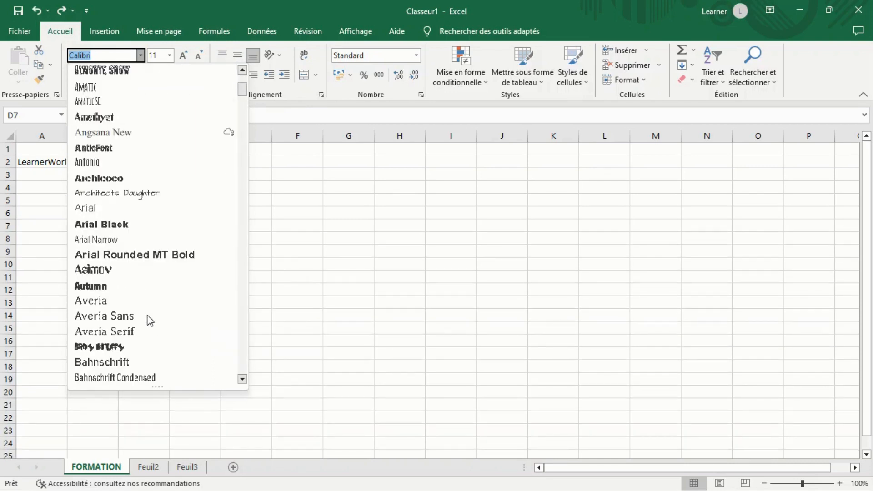
pyautogui.click(135, 224)
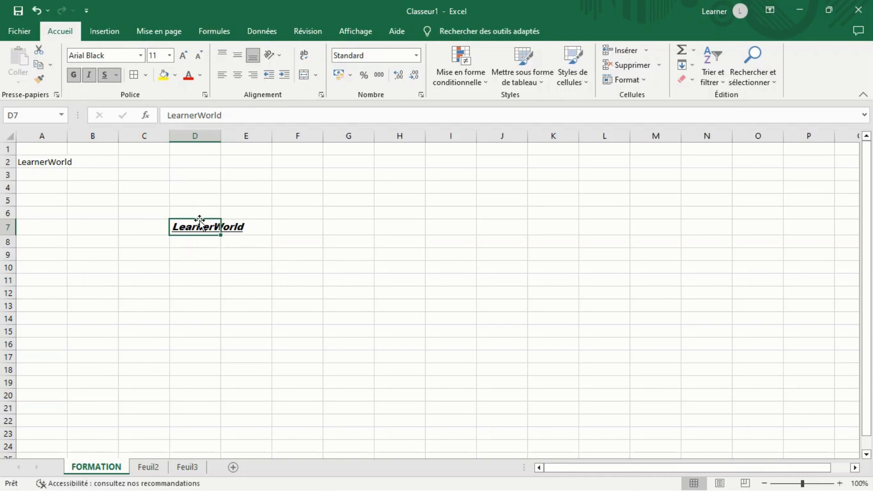
pyautogui.click(156, 55)
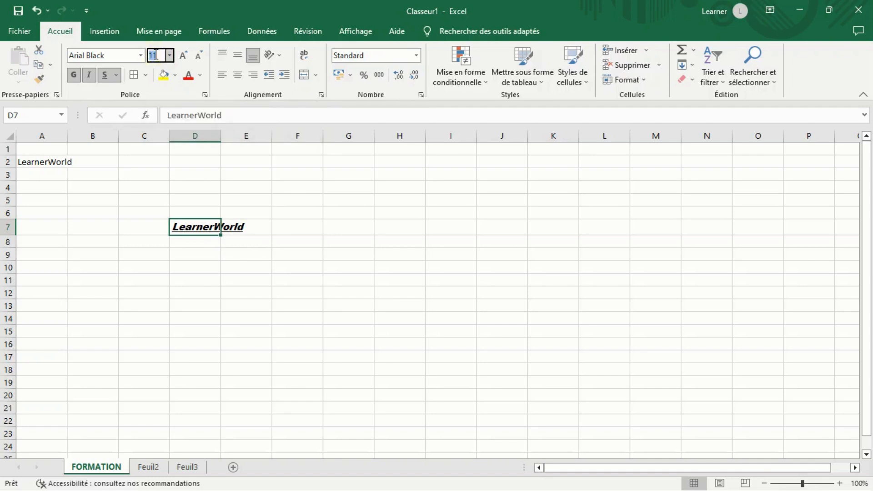
pyautogui.write('20')
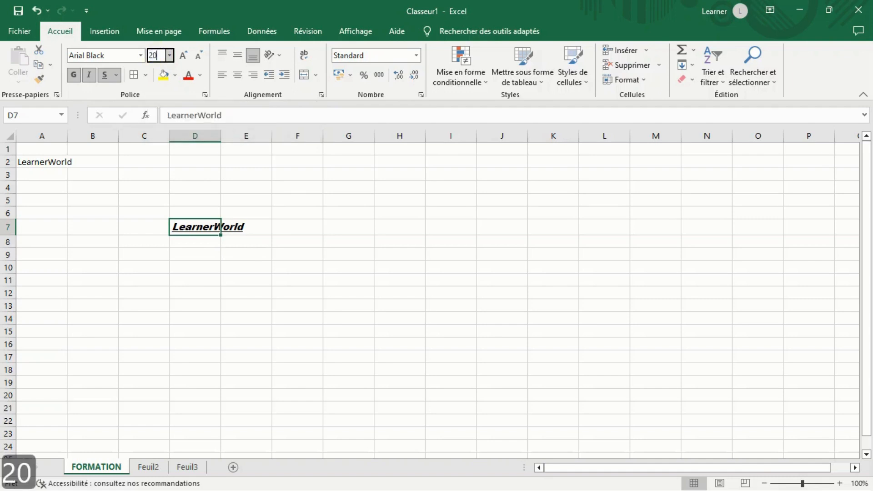
pyautogui.press('Return')
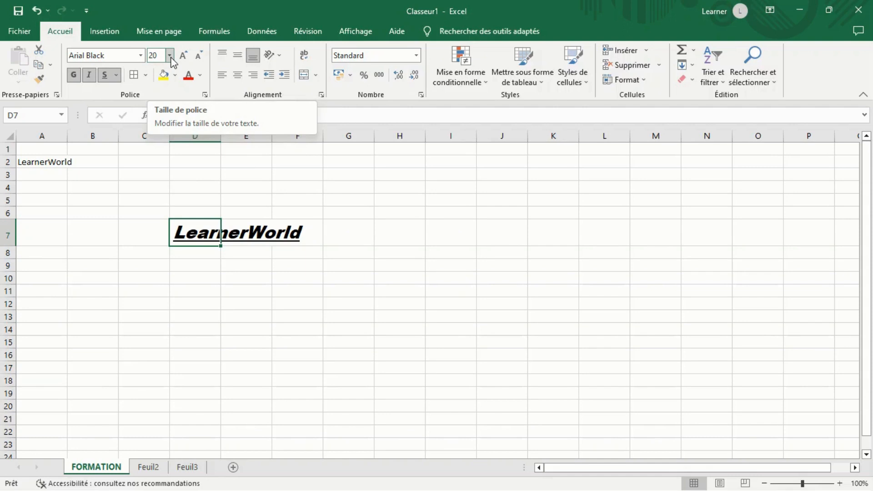
# Step: Try larger and smaller font sizes on the LearnerWorld text in cell D7, ending at size 22
pyautogui.click(169, 55)
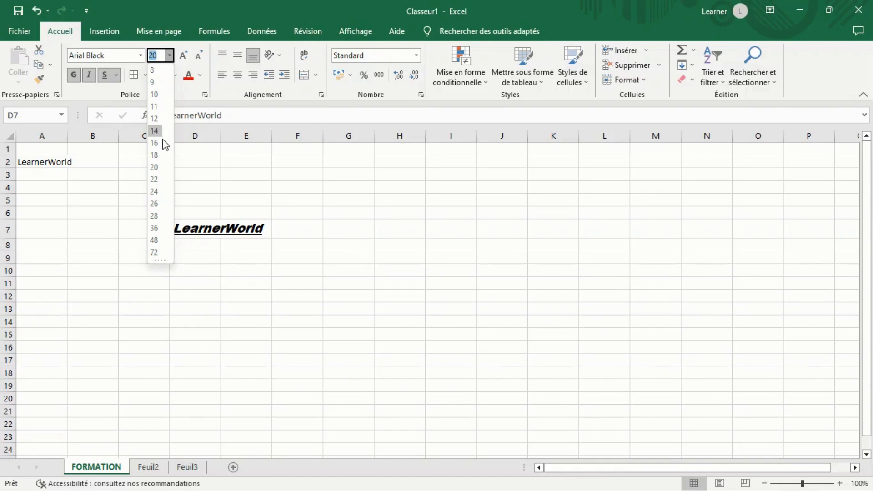
pyautogui.click(198, 196)
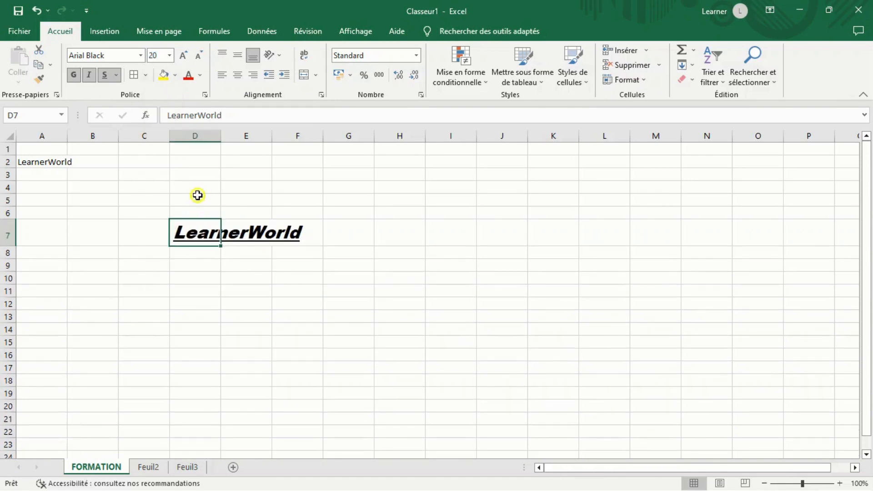
pyautogui.click(183, 57)
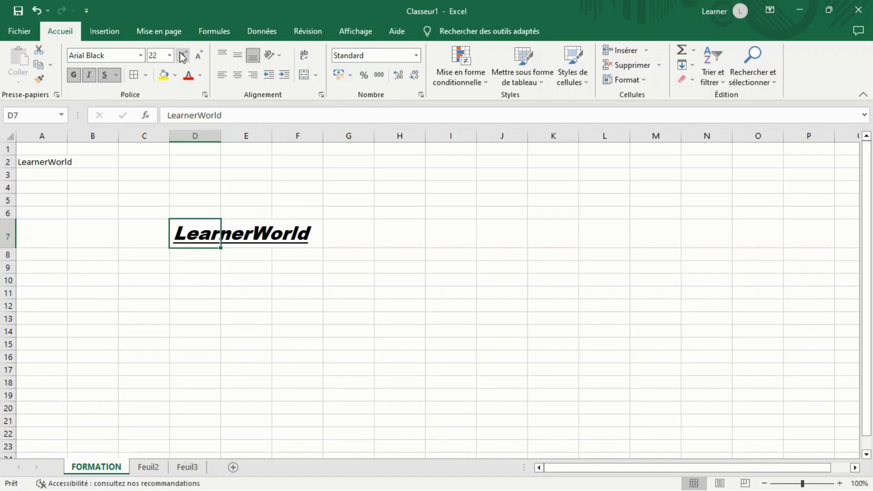
pyautogui.click(169, 55)
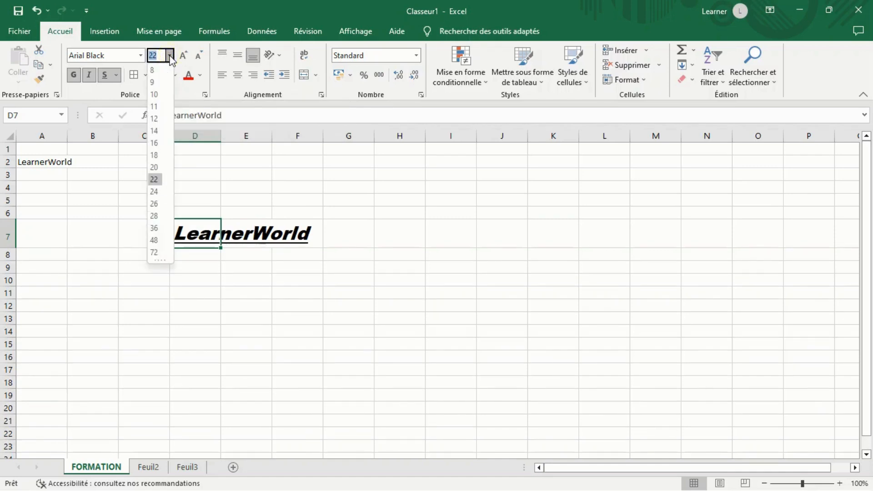
pyautogui.click(200, 57)
pyautogui.click(200, 56)
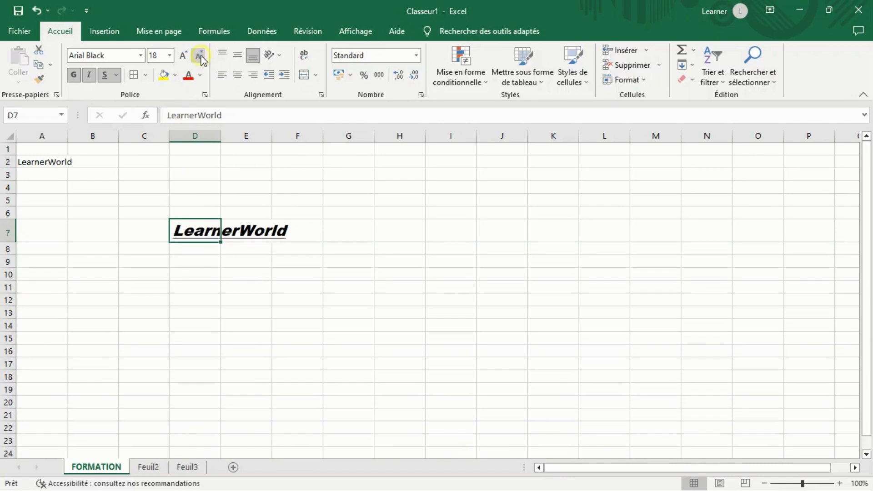
pyautogui.click(184, 55)
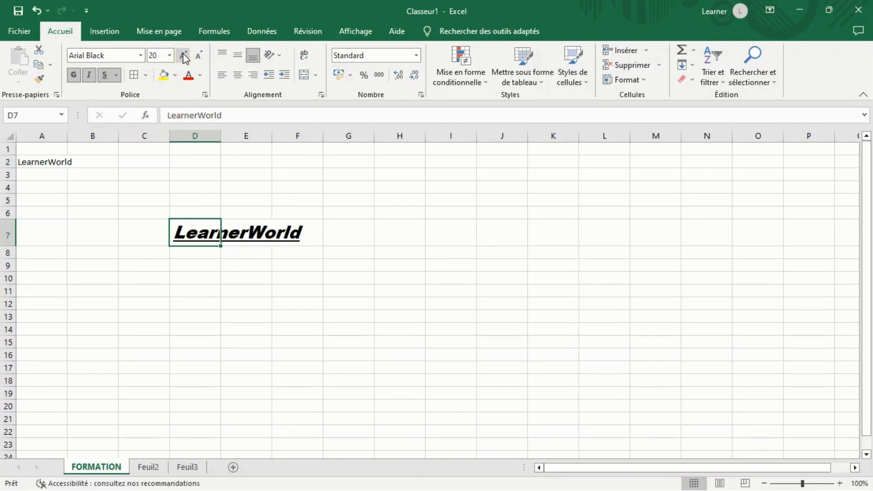
pyautogui.click(184, 55)
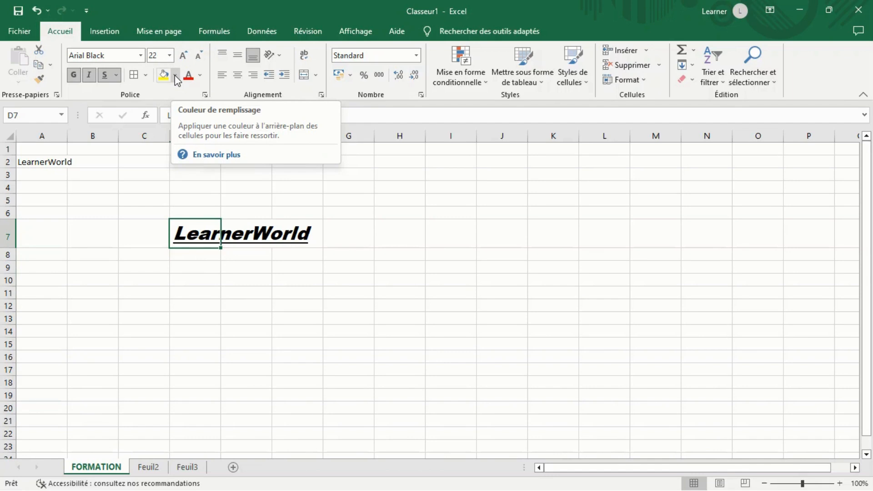
# Step: Review the fill colour palette, its additional colours and the font colour palette for cell D7
pyautogui.click(175, 75)
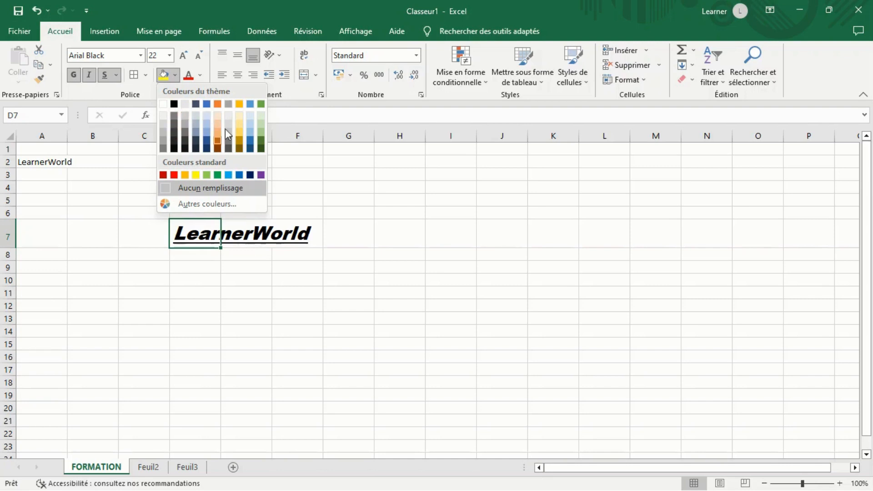
pyautogui.click(224, 204)
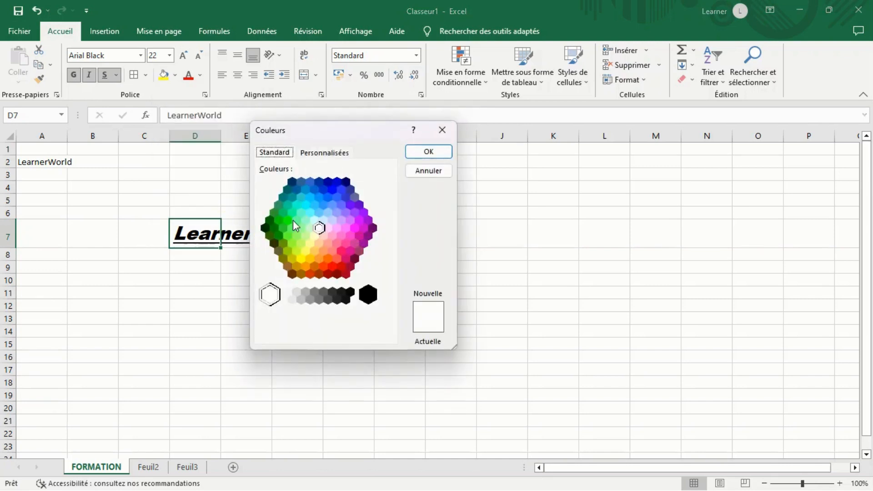
pyautogui.moveTo(358, 132); pyautogui.dragTo(556, 153)
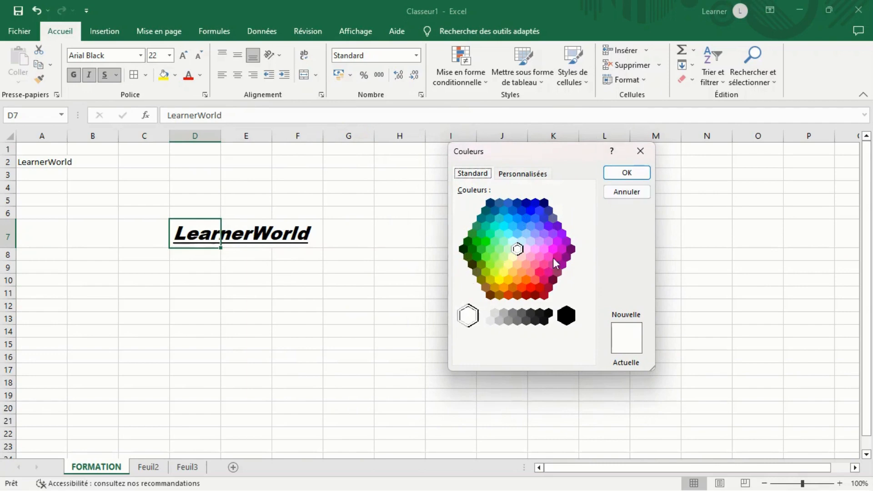
pyautogui.click(639, 152)
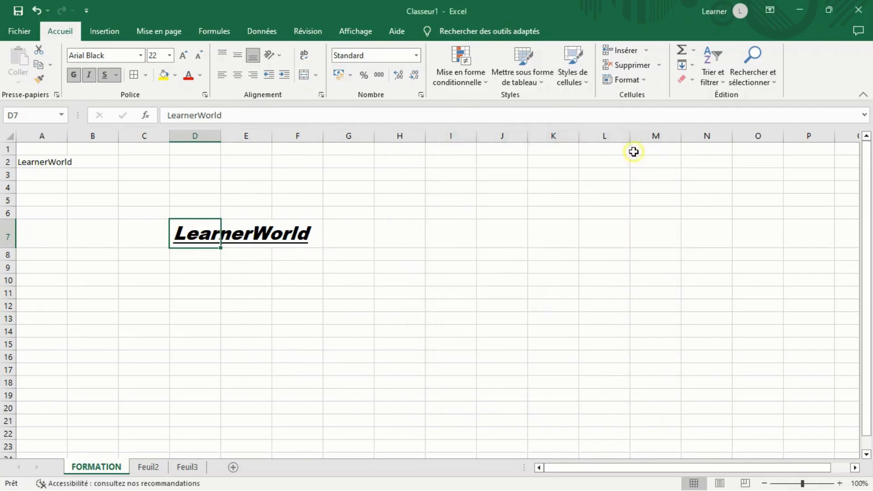
pyautogui.click(174, 76)
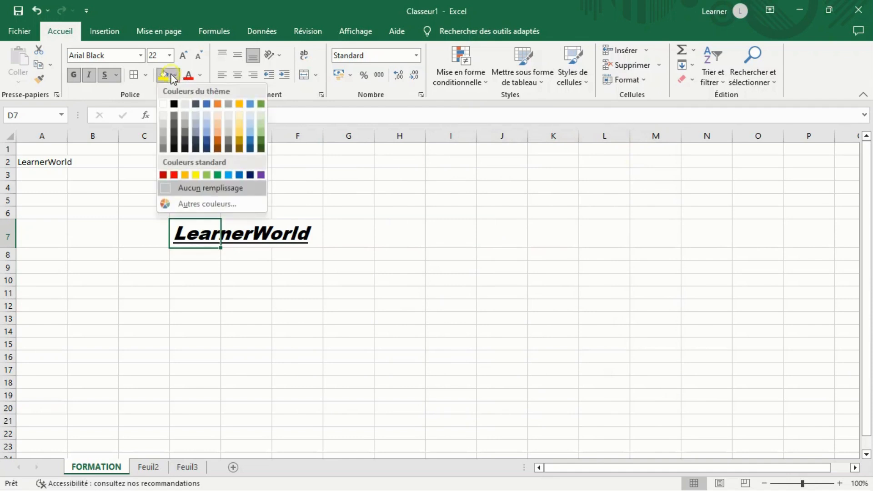
pyautogui.click(201, 75)
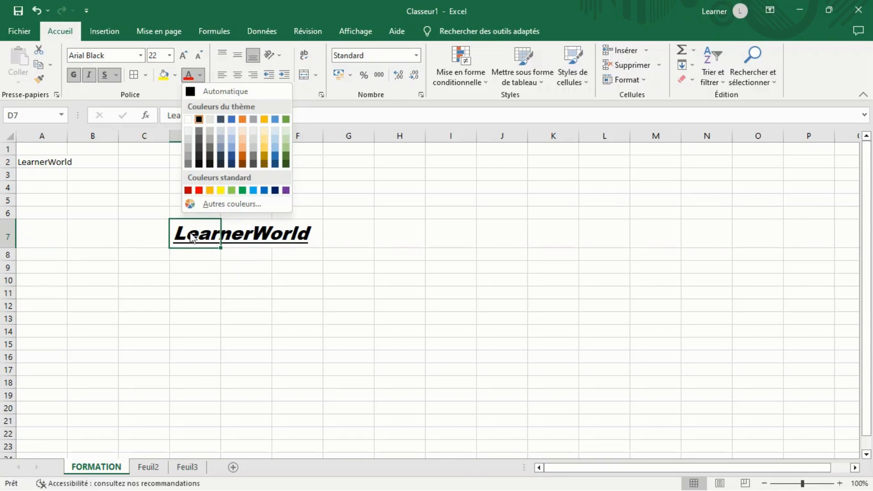
# Step: Fill cell D7 with blue, change the fill to dark blue and set the text colour to white
pyautogui.click(175, 76)
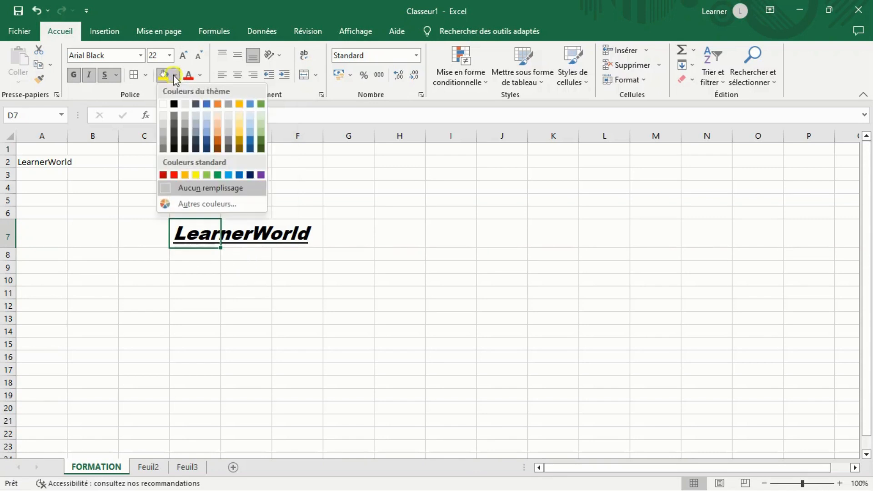
pyautogui.click(207, 104)
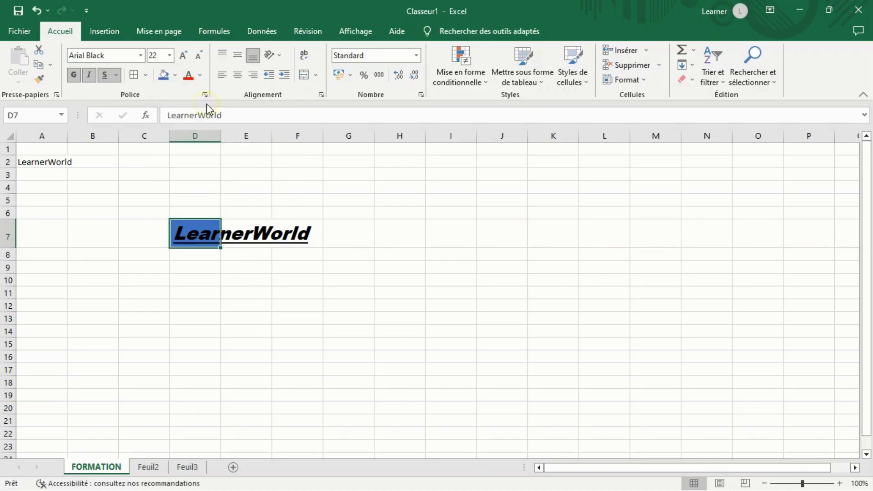
pyautogui.click(175, 76)
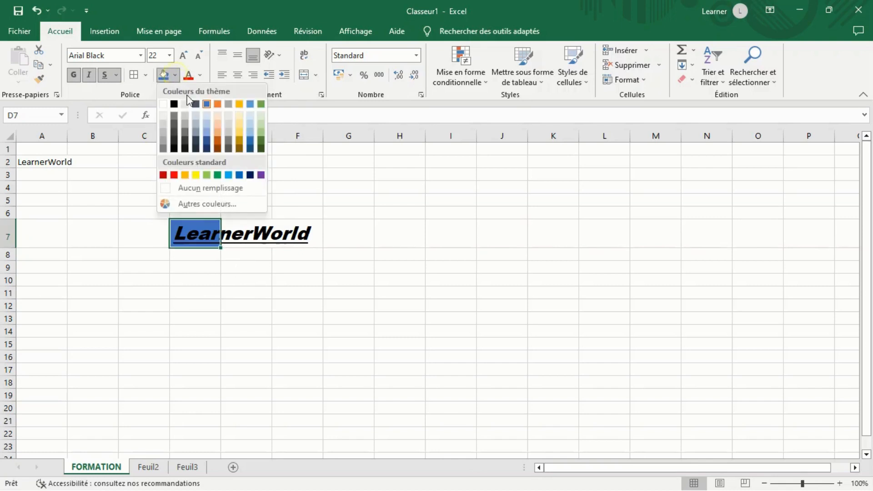
pyautogui.click(205, 149)
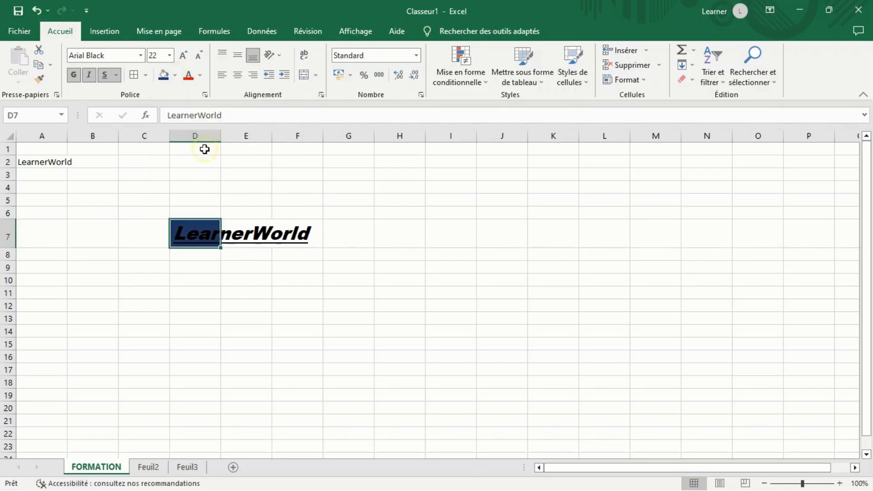
pyautogui.click(199, 76)
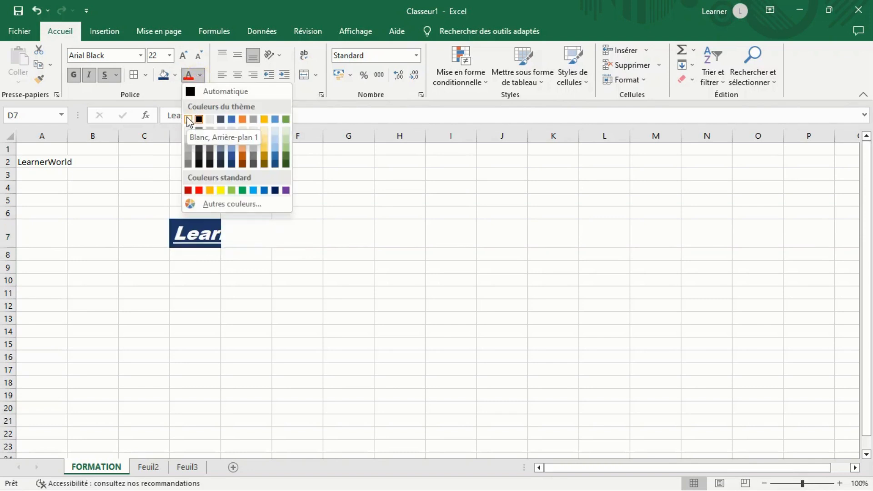
pyautogui.click(189, 120)
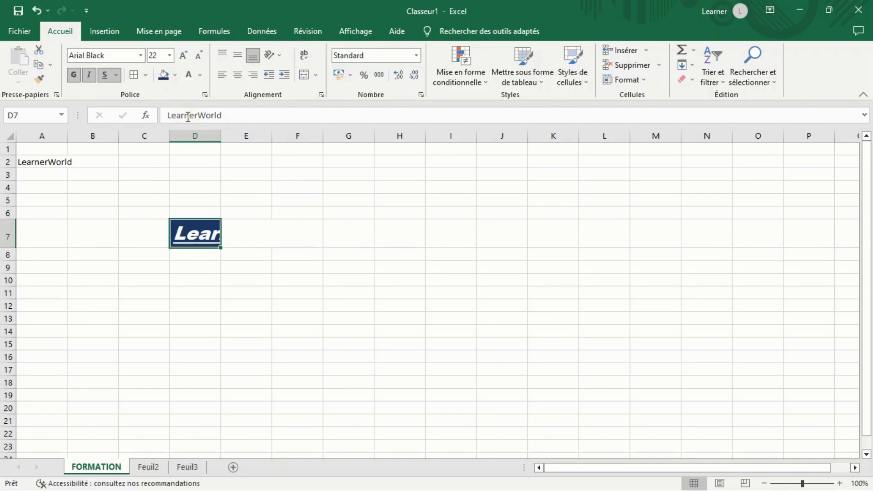
pyautogui.click(192, 289)
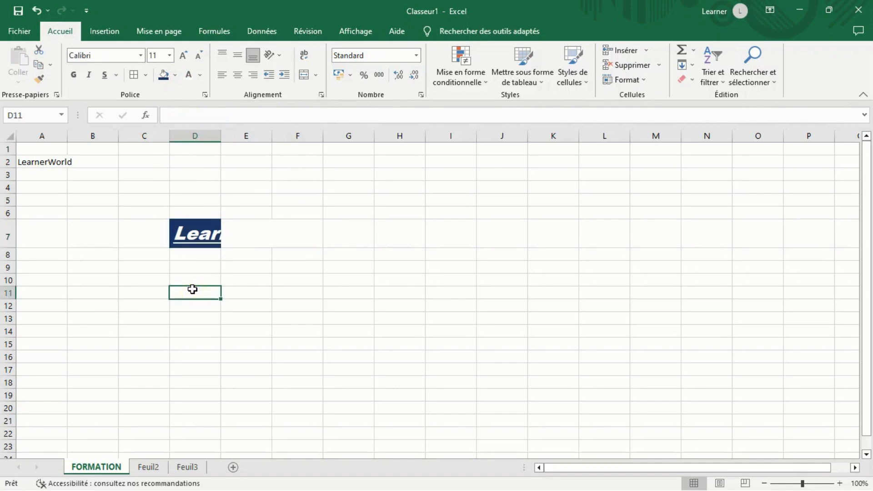
# Step: Undo the white text colour and both blue fills on cell D7
pyautogui.hotkey('ctrl', 'z')
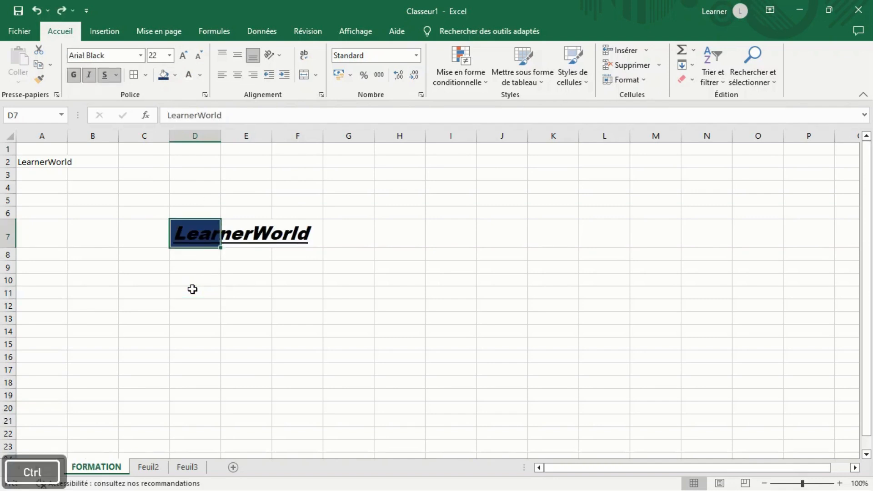
pyautogui.hotkey('ctrl', 'z')
pyautogui.hotkey('ctrl', 'z')
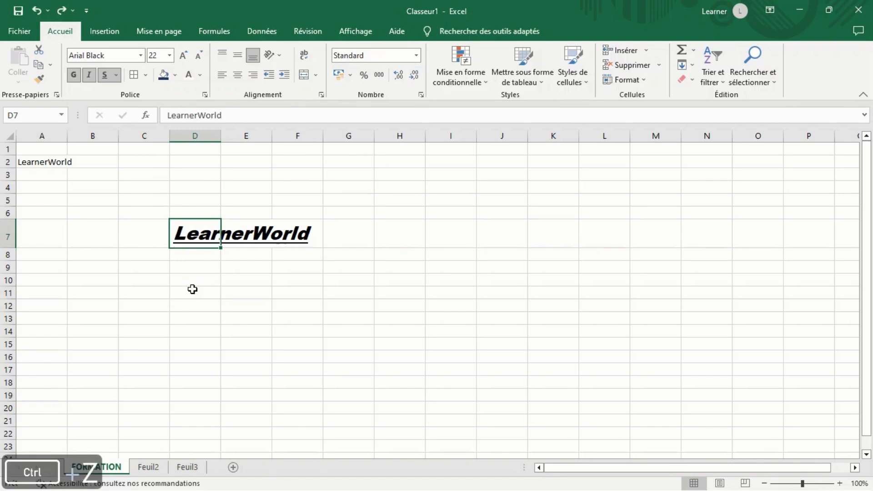
# Step: Auto-fit the width of column D to the LearnerWorld text and compare cell D7 with its neighbouring cells
pyautogui.click(211, 211)
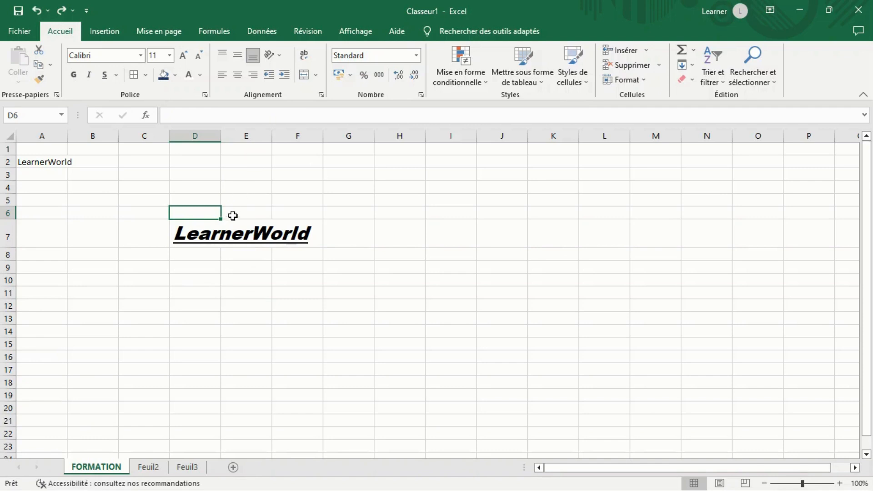
pyautogui.click(217, 232)
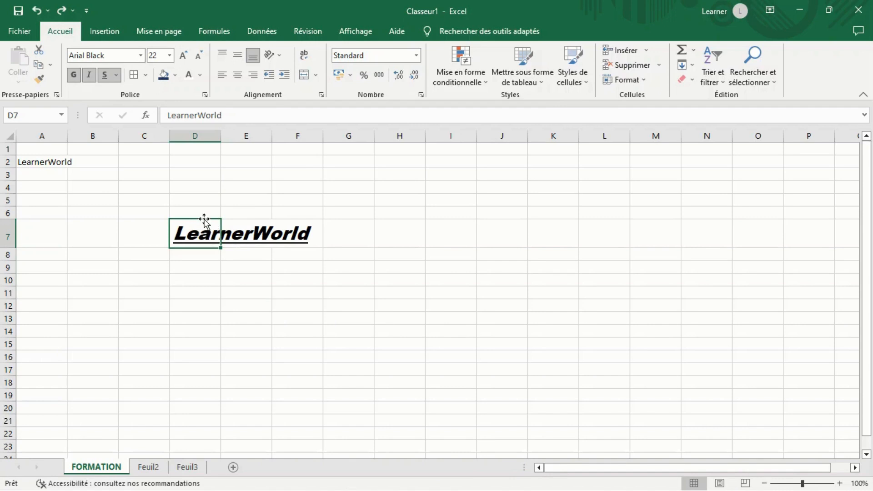
pyautogui.click(255, 231)
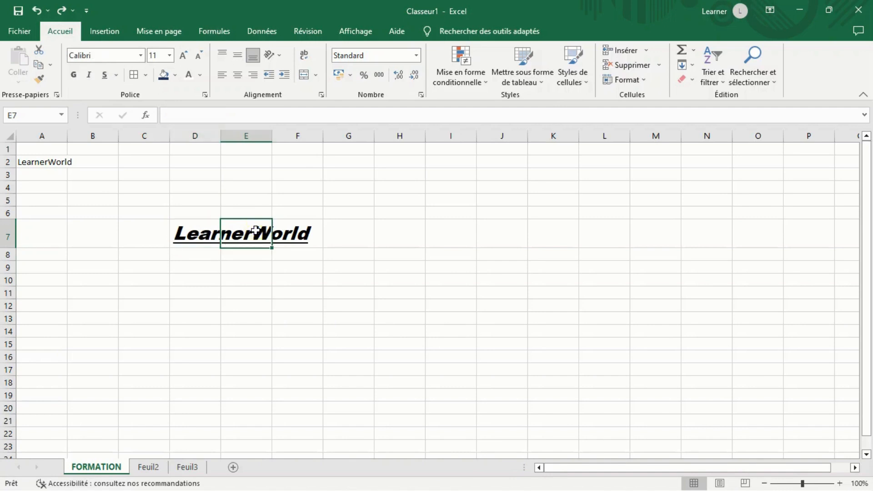
pyautogui.click(191, 233)
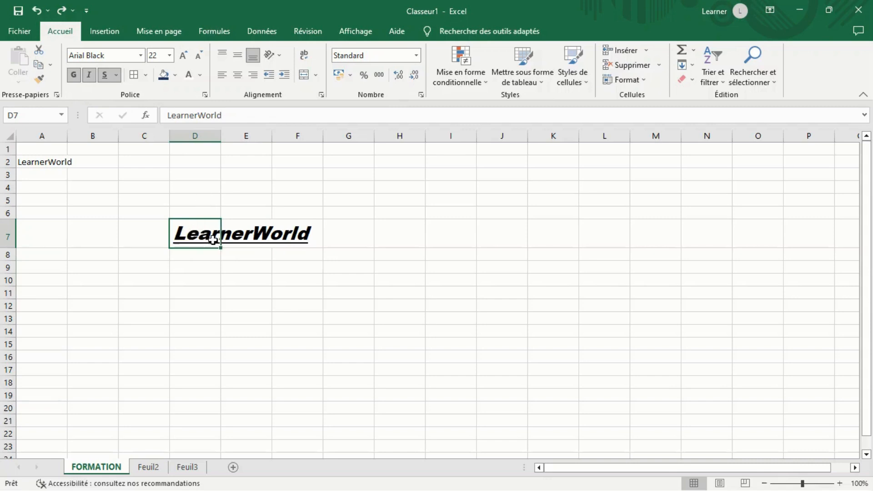
pyautogui.doubleClick(223, 135)
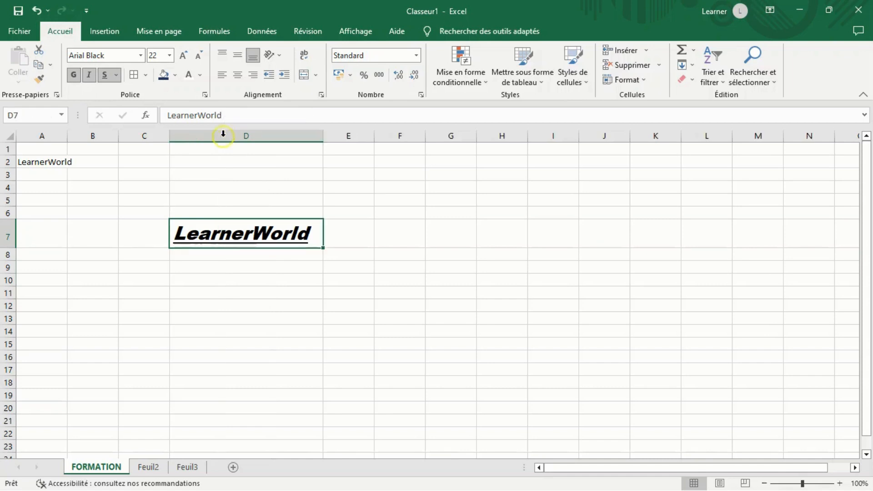
pyautogui.click(240, 292)
pyautogui.click(238, 242)
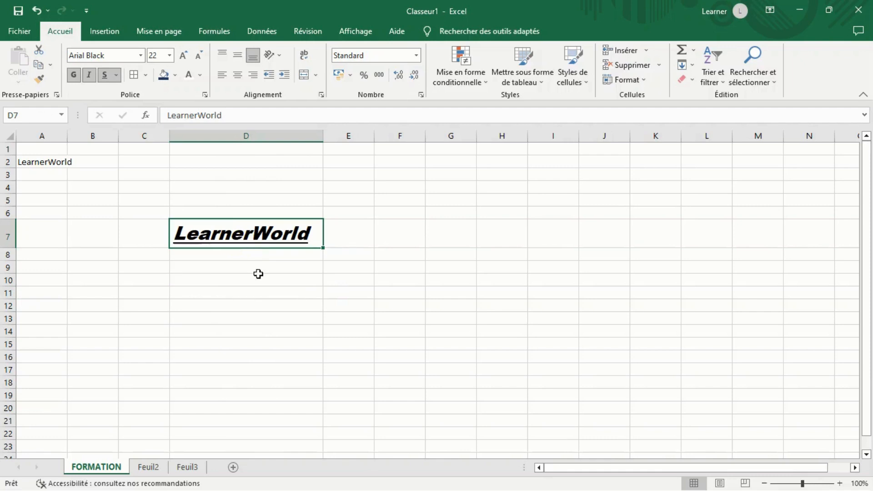
pyautogui.click(255, 231)
pyautogui.click(230, 295)
pyautogui.click(215, 216)
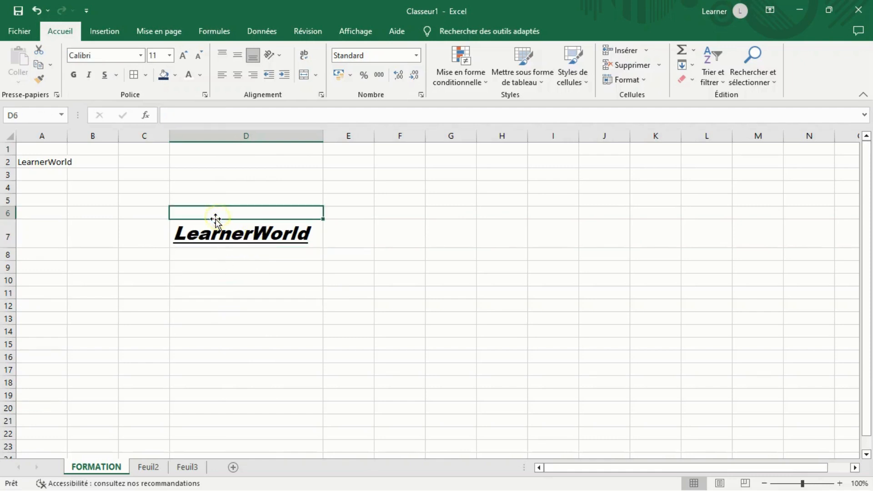
# Step: Make row 7 about three times as tall as its current height
pyautogui.click(200, 232)
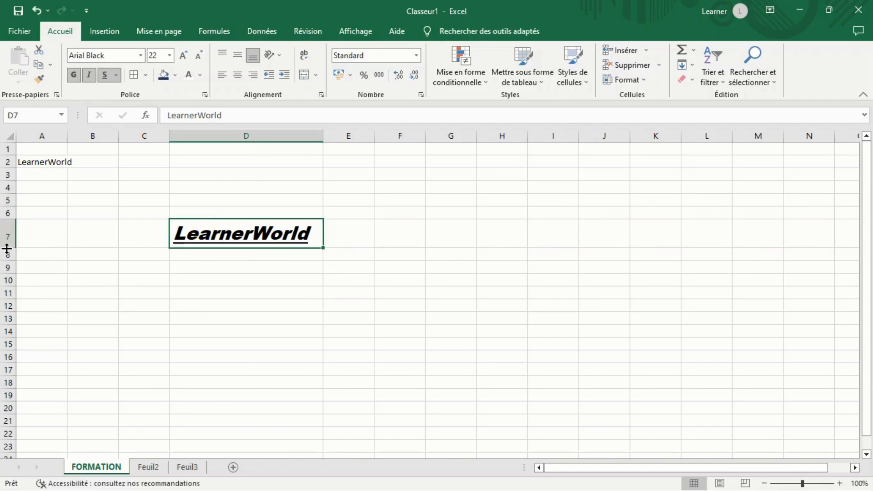
pyautogui.moveTo(6, 249); pyautogui.dragTo(5, 309)
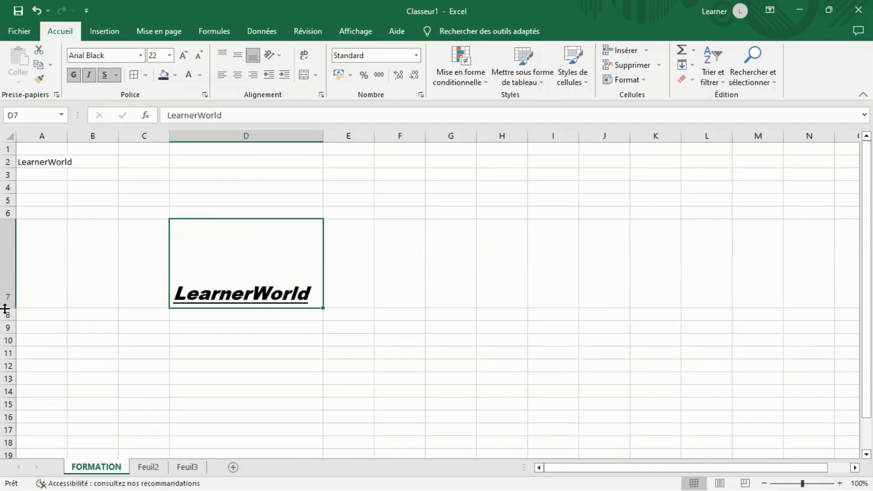
pyautogui.click(356, 291)
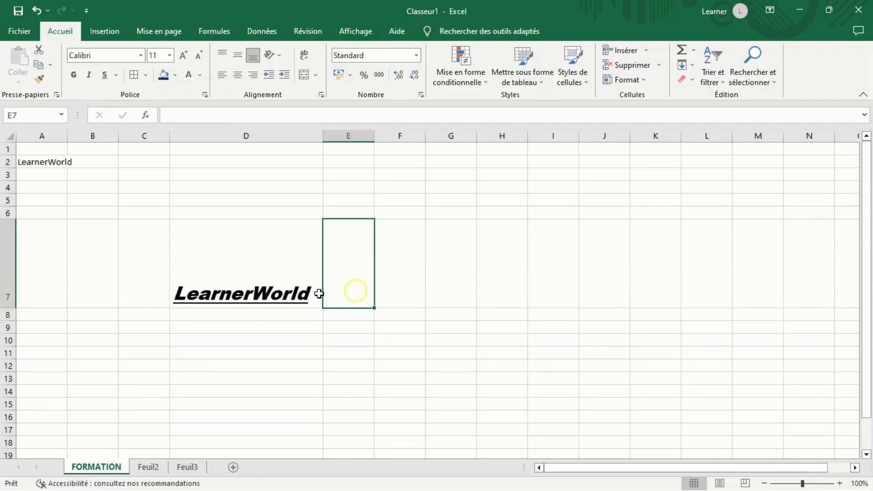
# Step: Align the LearnerWorld text to the top of cell D7, and switch it to vertically centred
pyautogui.click(272, 302)
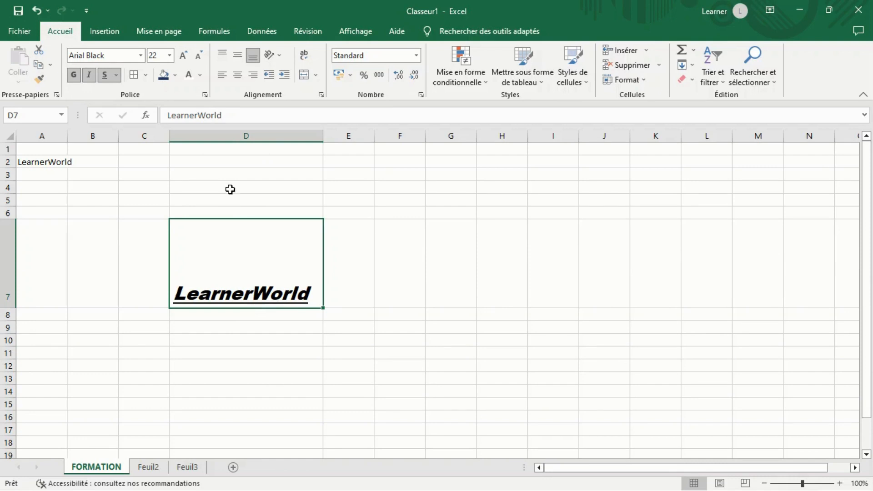
pyautogui.click(224, 57)
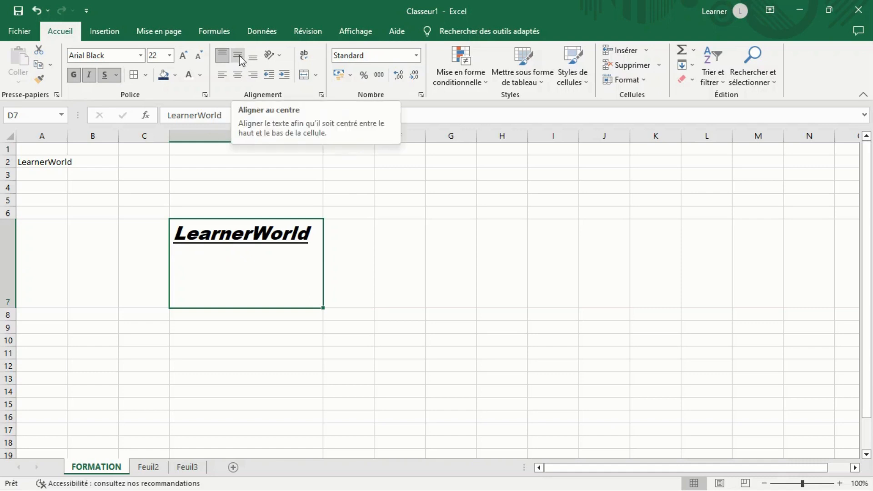
pyautogui.click(240, 55)
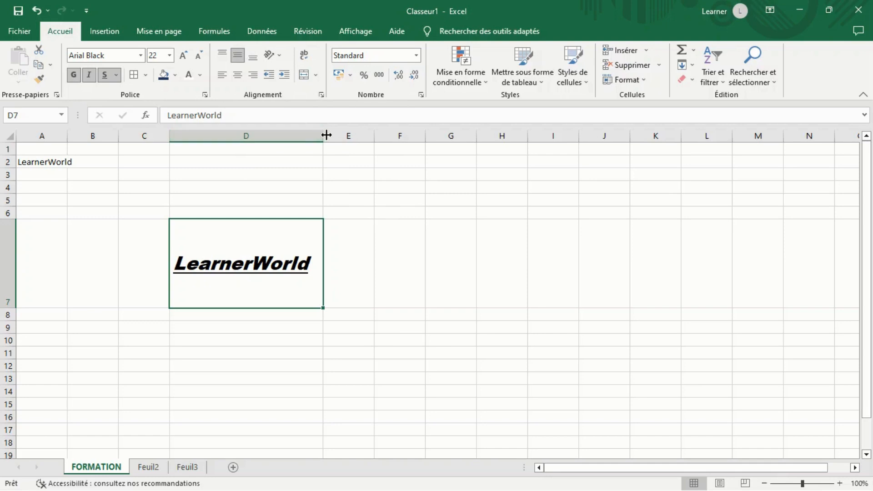
# Step: Widen column D by about a third
pyautogui.moveTo(327, 135); pyautogui.dragTo(376, 138)
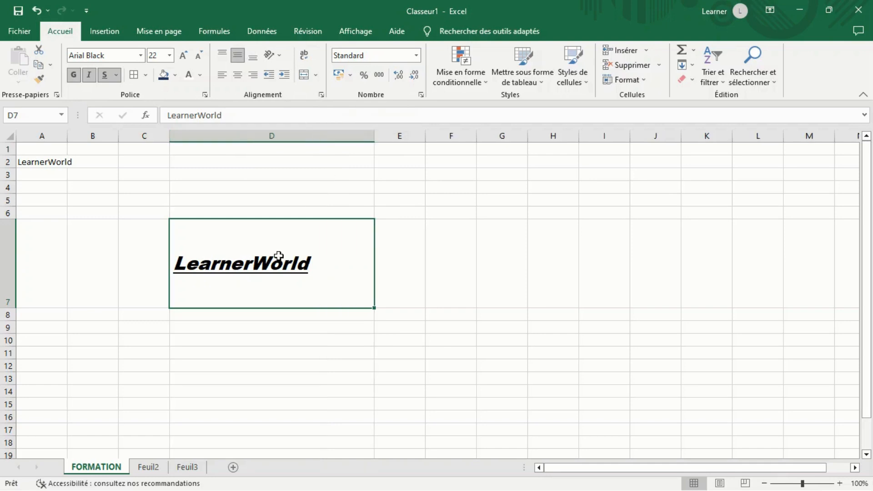
pyautogui.click(208, 341)
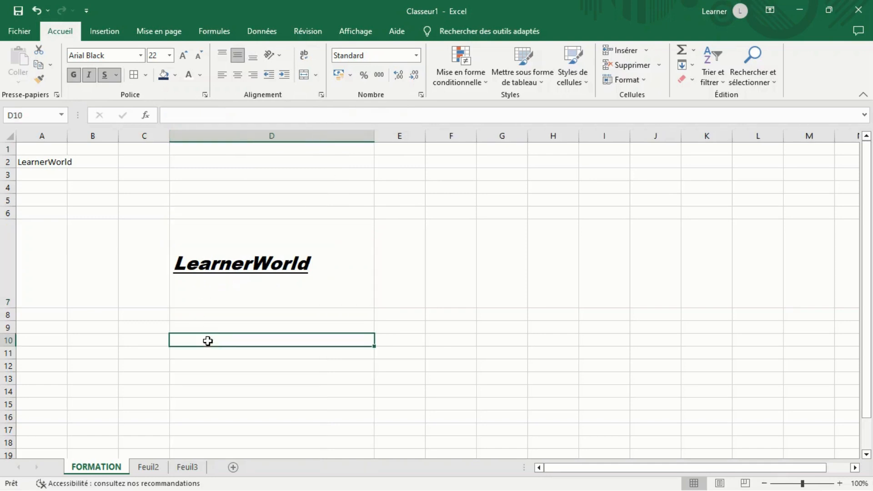
pyautogui.click(213, 273)
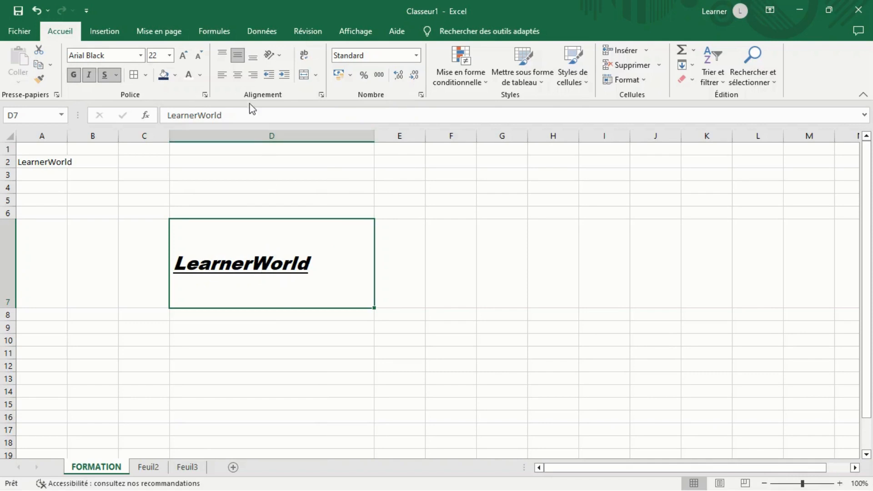
# Step: Centre the LearnerWorld text horizontally in cell D7, and switch it to left alignment with one level of indent
pyautogui.click(237, 77)
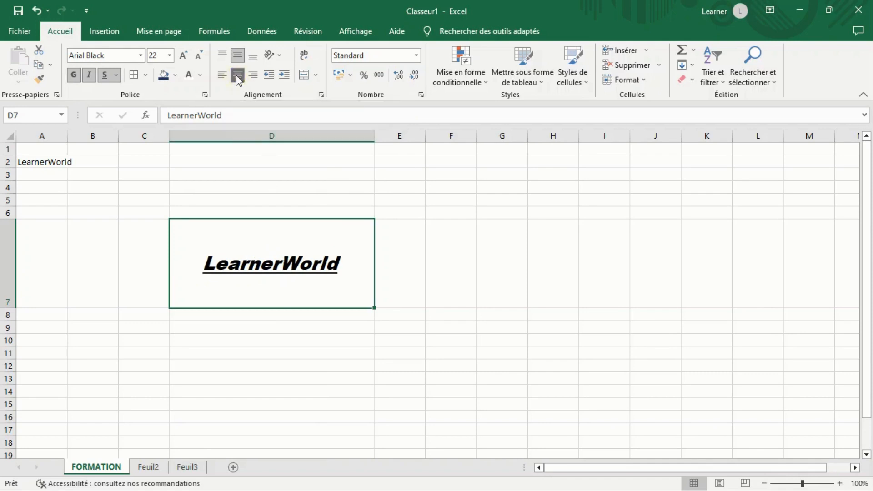
pyautogui.click(283, 77)
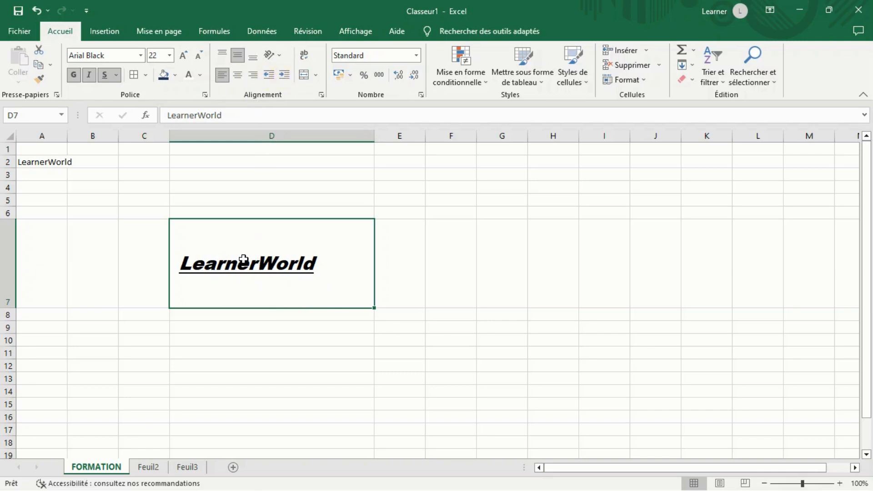
pyautogui.click(255, 213)
pyautogui.click(246, 252)
pyautogui.click(286, 362)
pyautogui.click(279, 280)
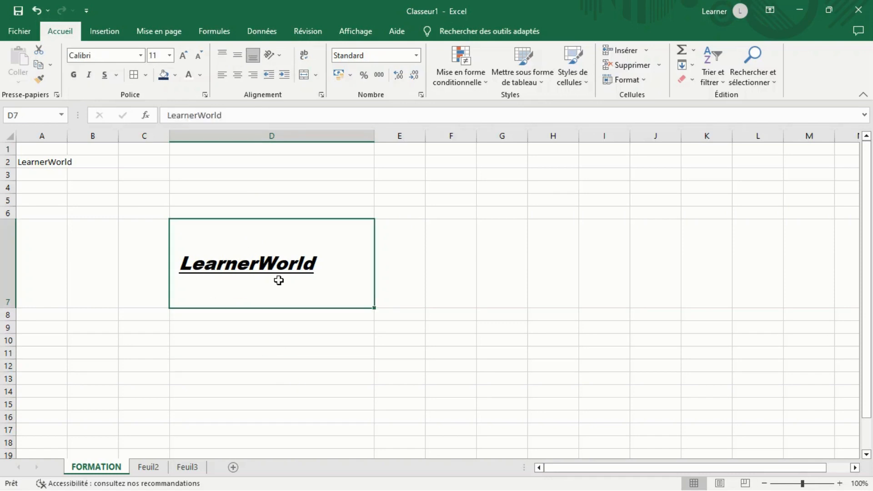
# Step: Remove the underline, bold and italic formatting from the LearnerWorld text in cell D7
pyautogui.click(280, 56)
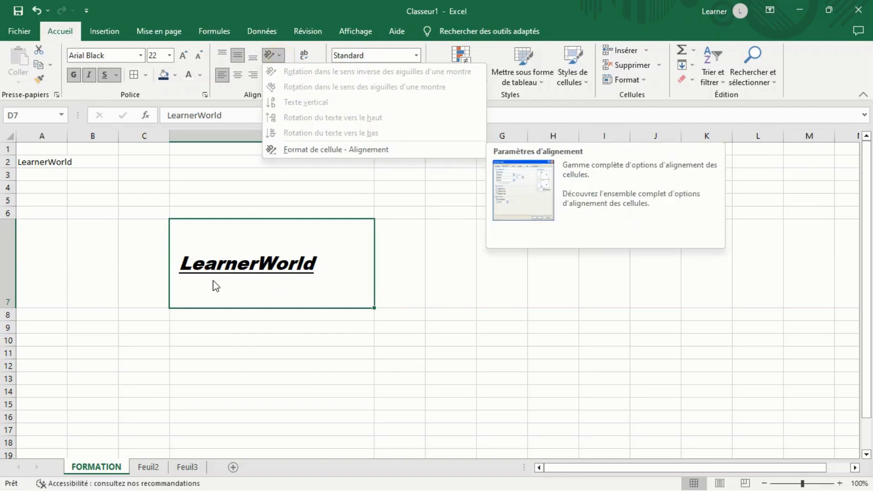
pyautogui.click(115, 248)
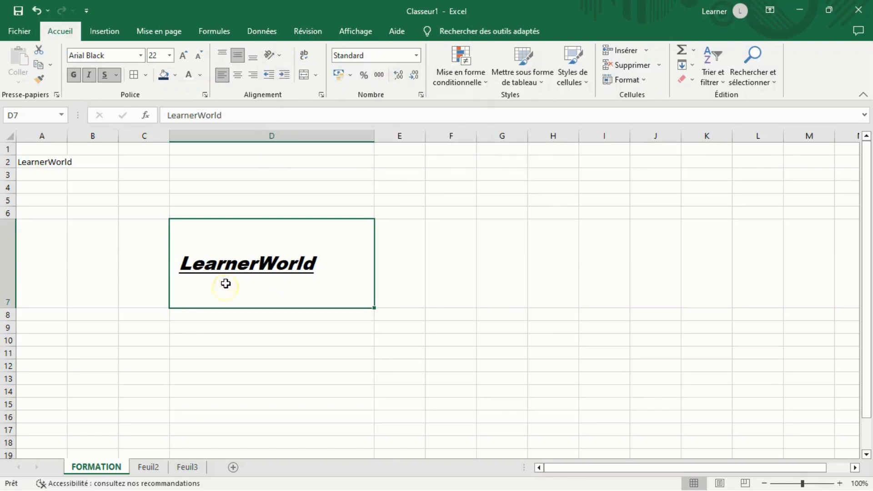
pyautogui.click(104, 76)
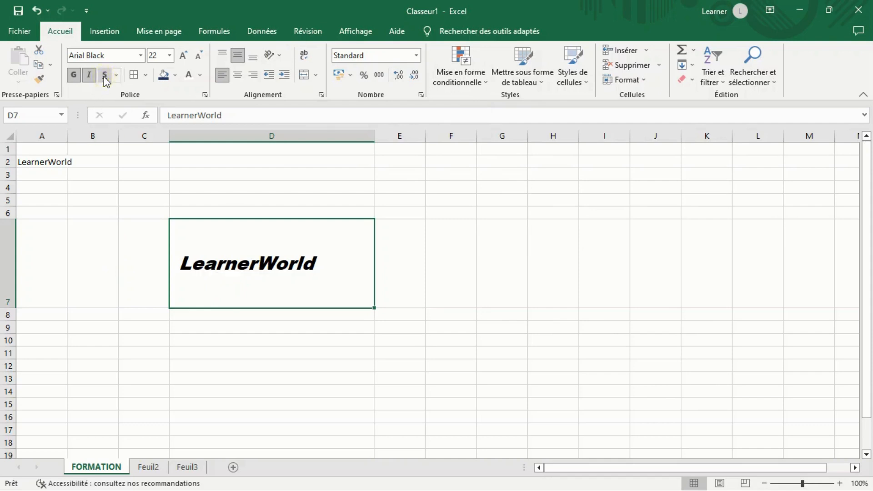
pyautogui.click(273, 55)
pyautogui.click(249, 275)
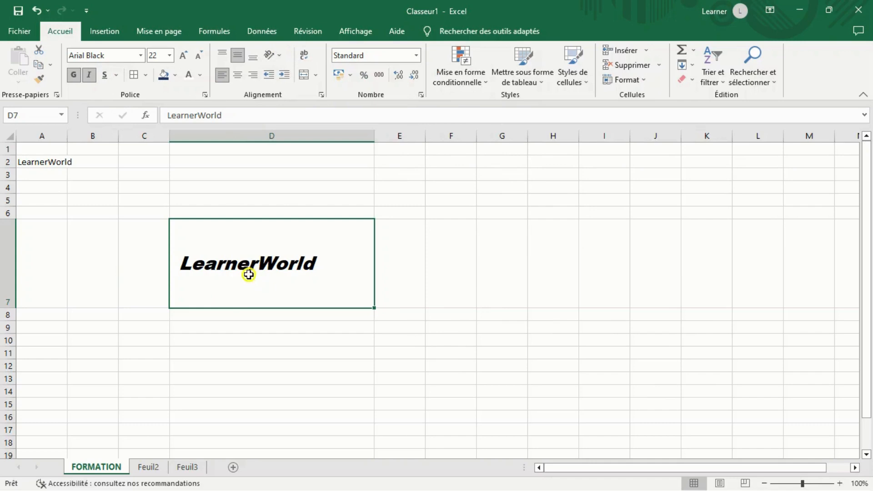
pyautogui.click(165, 260)
pyautogui.click(205, 264)
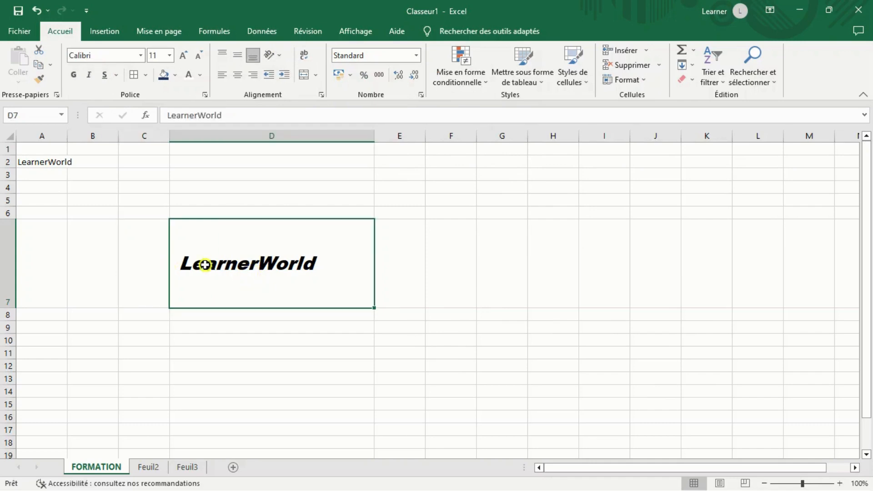
pyautogui.click(73, 75)
pyautogui.click(89, 75)
pyautogui.click(88, 76)
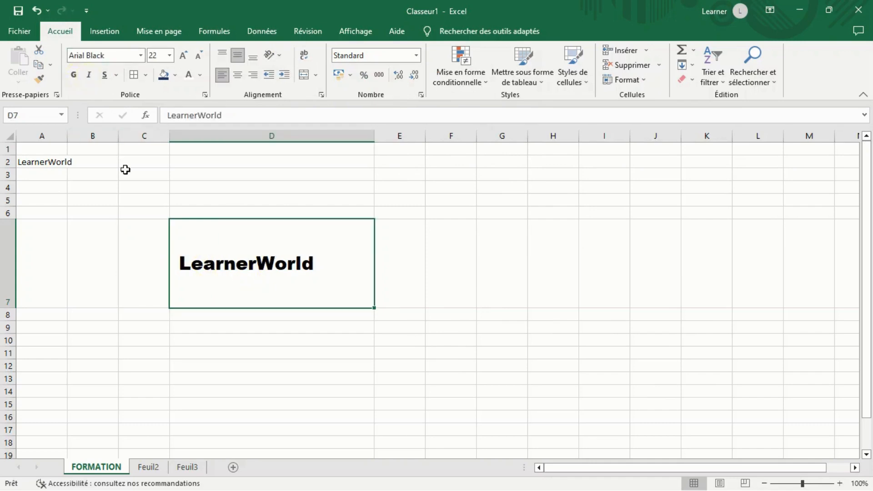
# Step: Rotate the LearnerWorld text in cell D7 to 42 degrees, and undo the rotation
pyautogui.moveTo(125, 171); pyautogui.dragTo(215, 291)
pyautogui.click(215, 291)
pyautogui.click(273, 55)
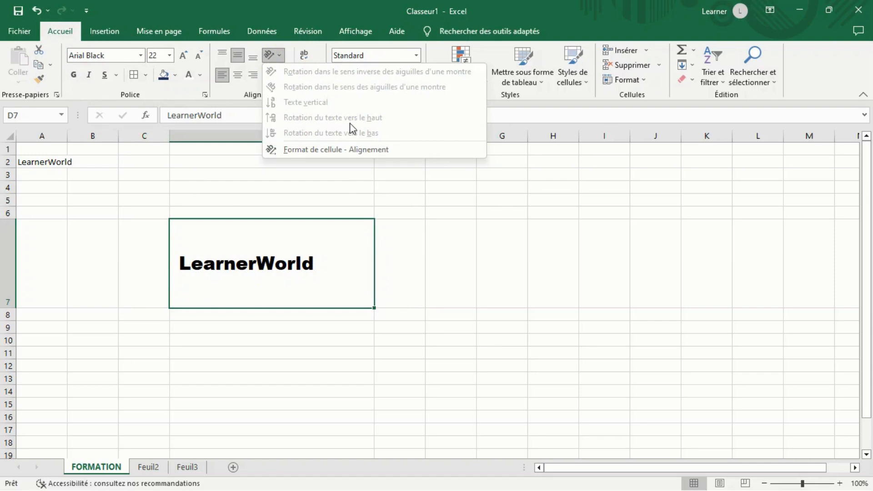
pyautogui.click(326, 148)
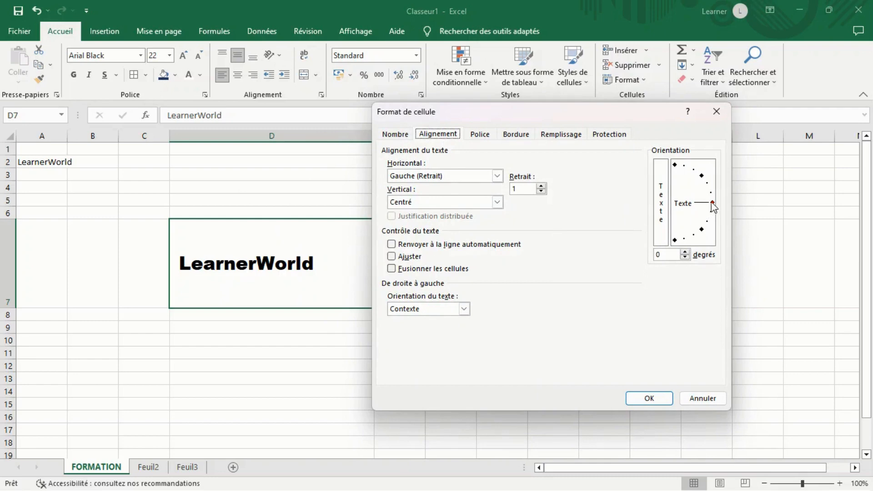
pyautogui.moveTo(713, 205); pyautogui.dragTo(701, 182)
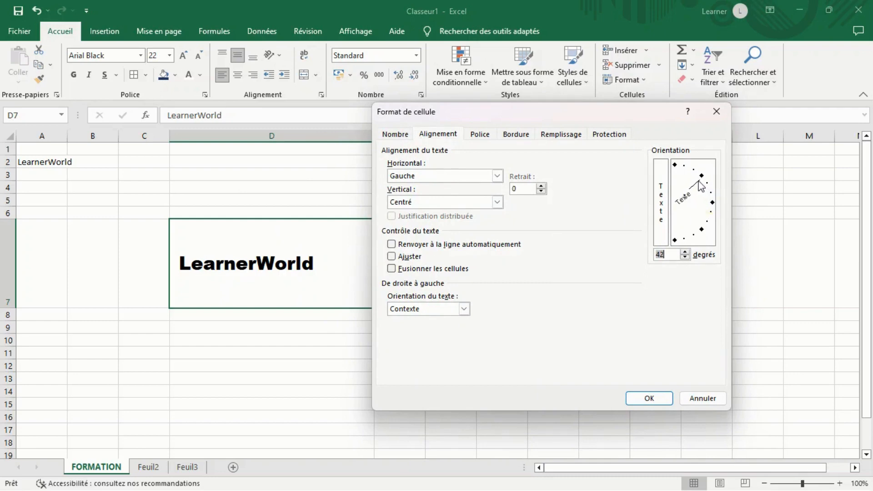
pyautogui.click(655, 400)
pyautogui.click(391, 369)
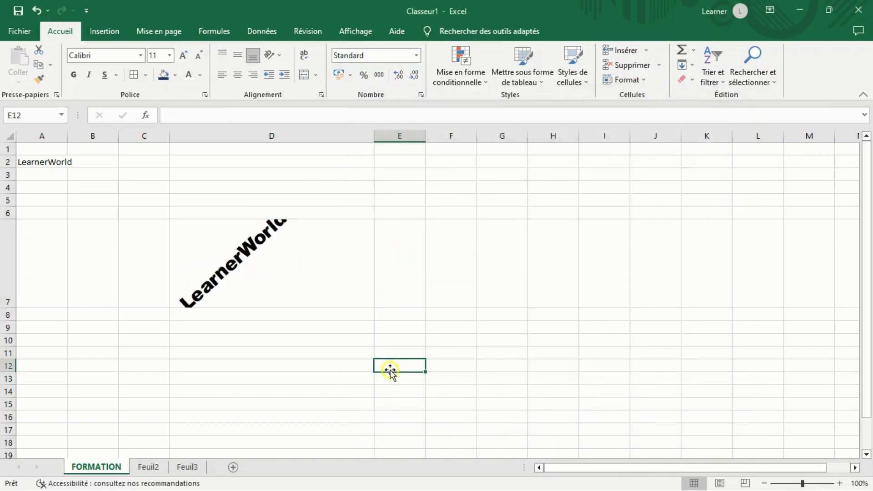
pyautogui.hotkey('ctrl', 'z')
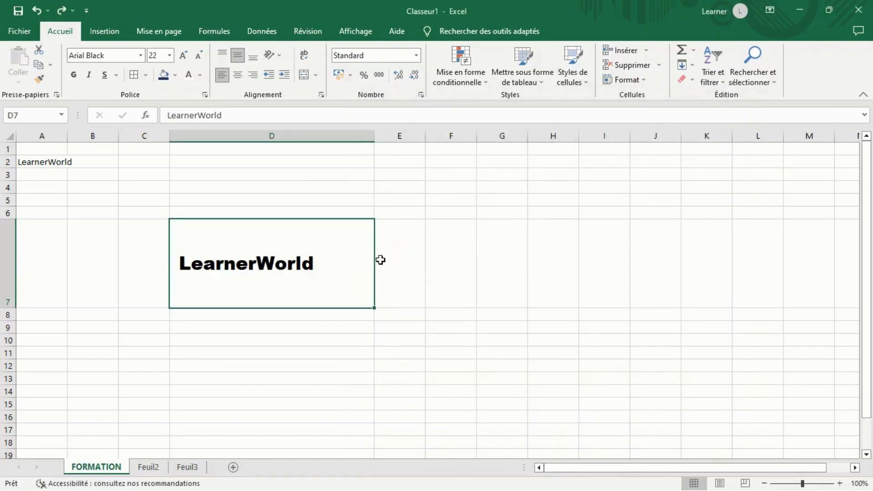
pyautogui.click(304, 184)
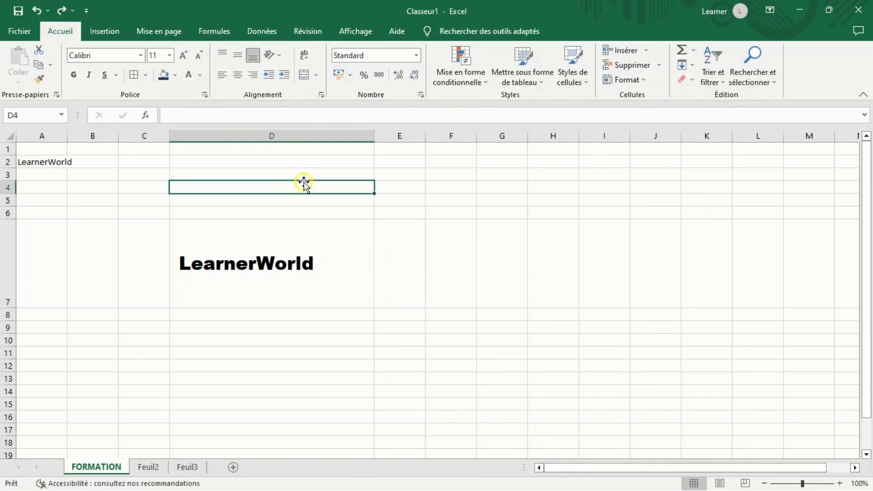
# Step: Narrow column D to slightly less than the width of the LearnerWorld text
pyautogui.click(262, 281)
pyautogui.moveTo(374, 137); pyautogui.dragTo(293, 141)
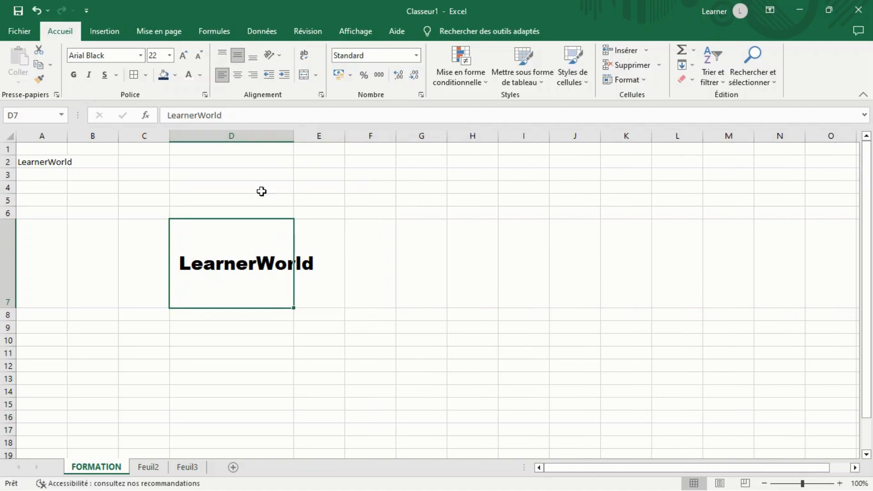
pyautogui.click(246, 341)
# Step: Turn on text wrapping for cell D7, and turn it off again
pyautogui.click(241, 254)
pyautogui.click(303, 55)
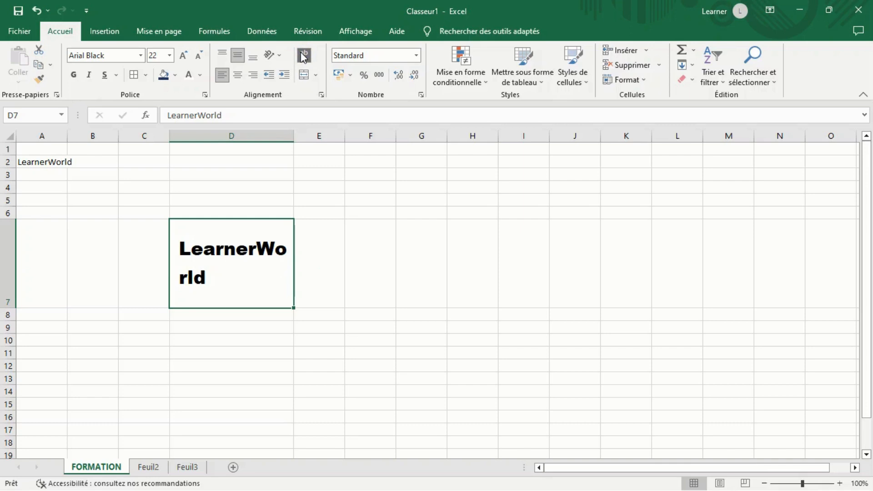
pyautogui.click(304, 55)
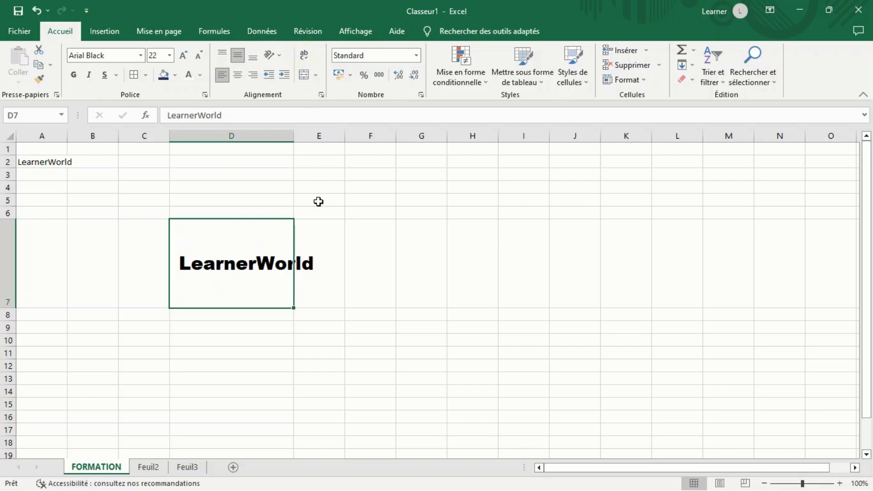
pyautogui.click(322, 187)
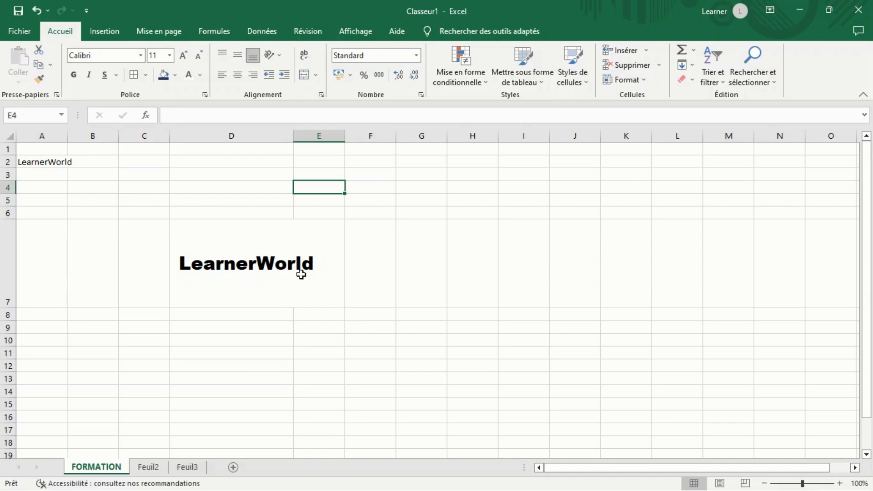
pyautogui.click(268, 273)
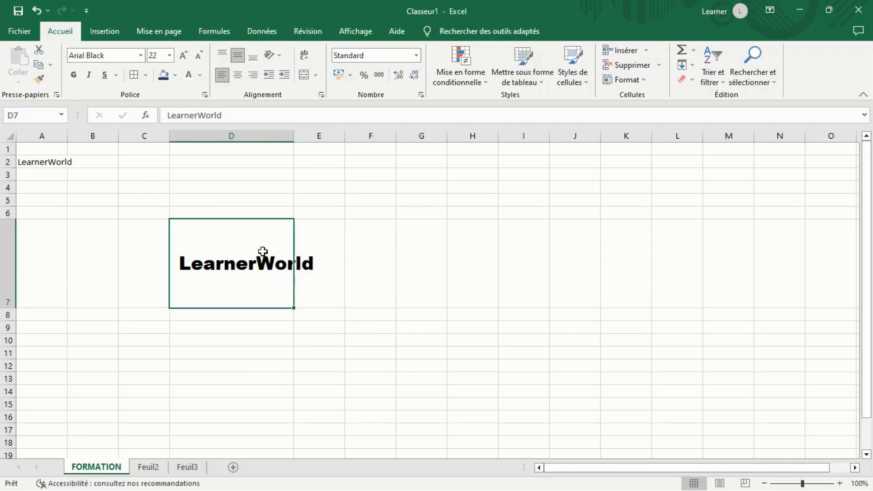
# Step: Enter Formation excel in cell F6, Formation Word in F7 and Formation Powerpoint in F8
pyautogui.click(369, 213)
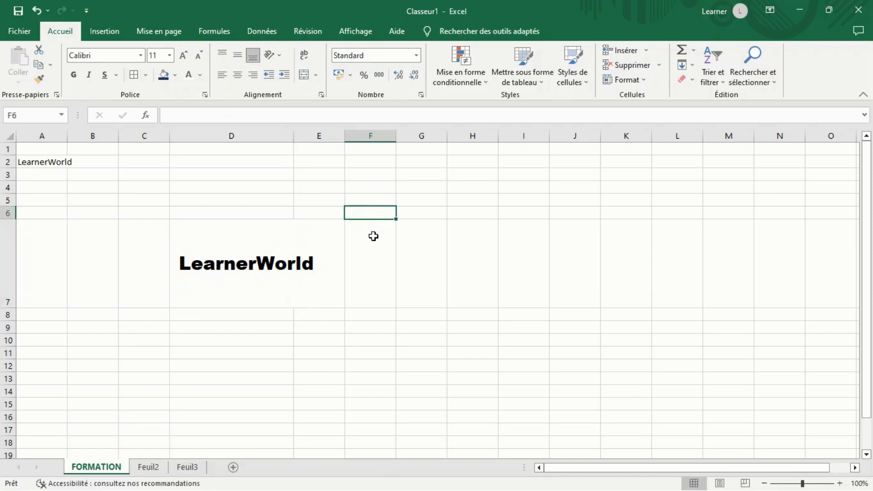
pyautogui.write('F')
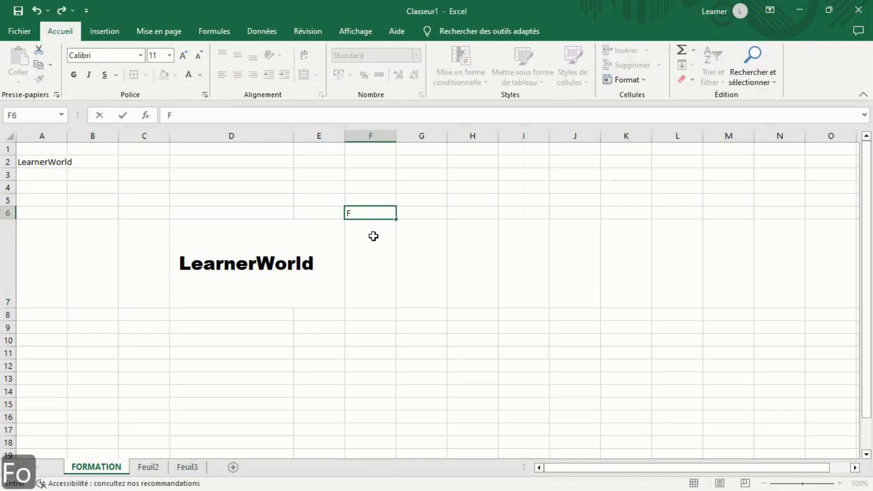
pyautogui.write('ormation')
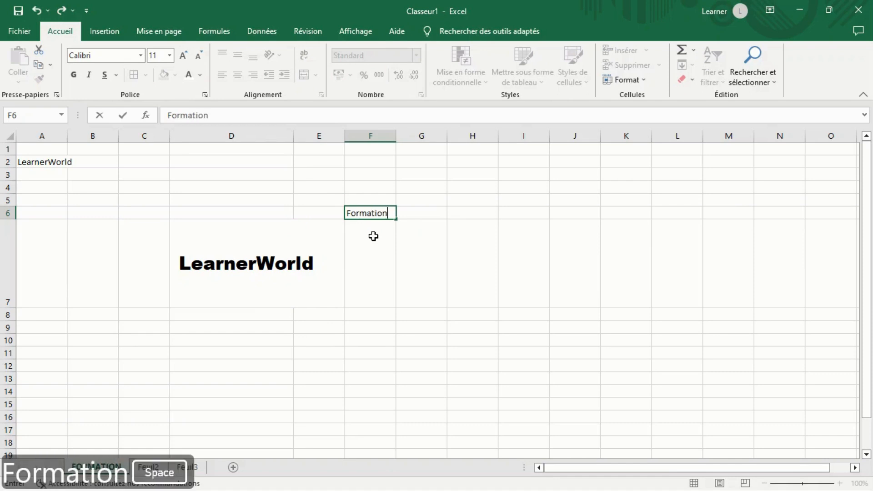
pyautogui.write(' excel')
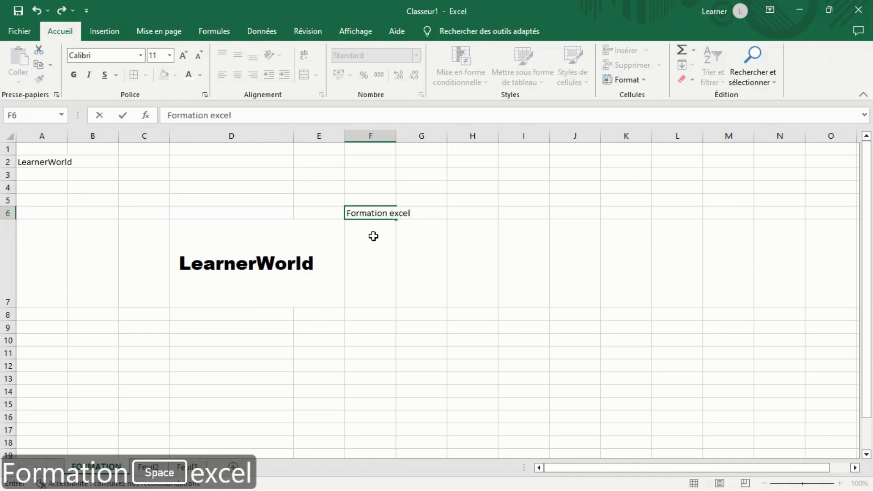
pyautogui.press('Return')
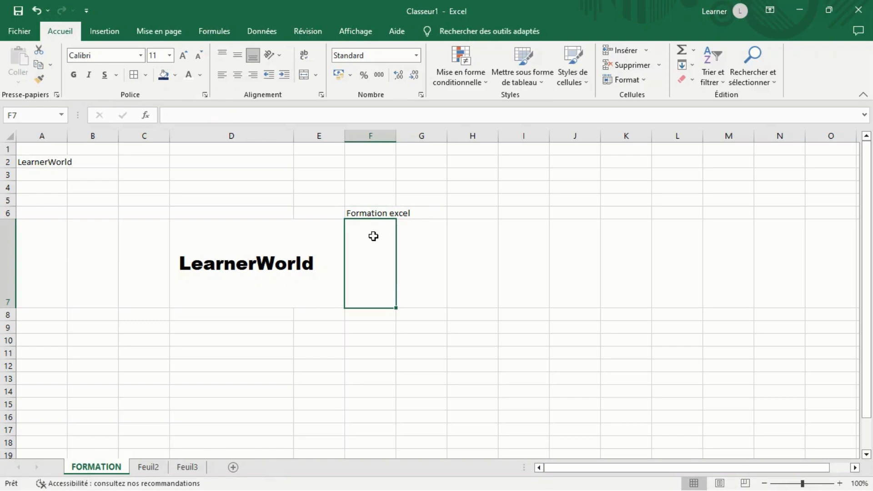
pyautogui.write('Forma')
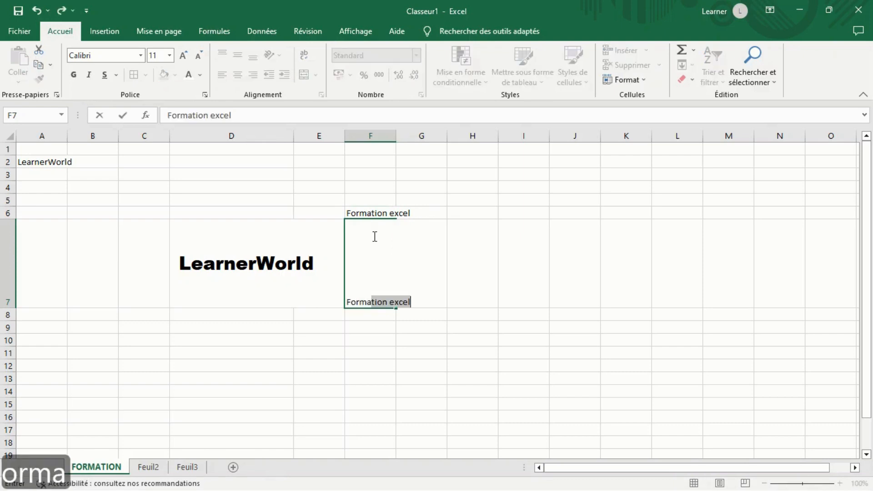
pyautogui.write('tion Word')
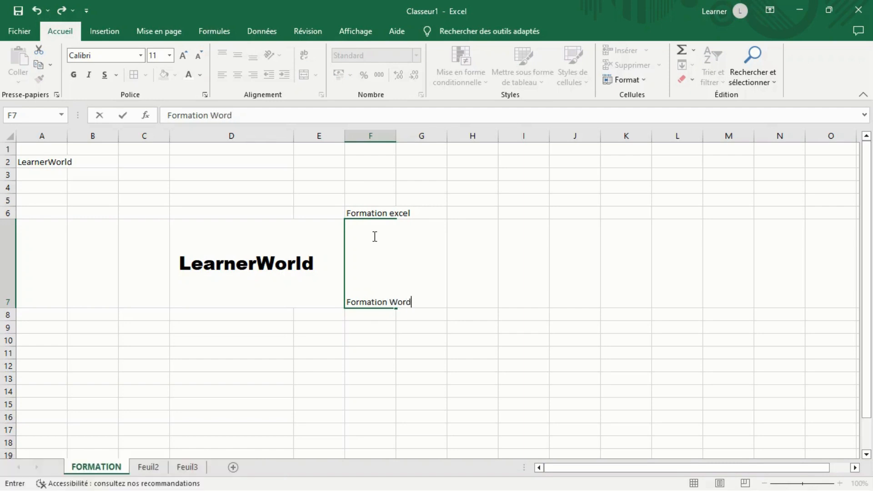
pyautogui.press('Return')
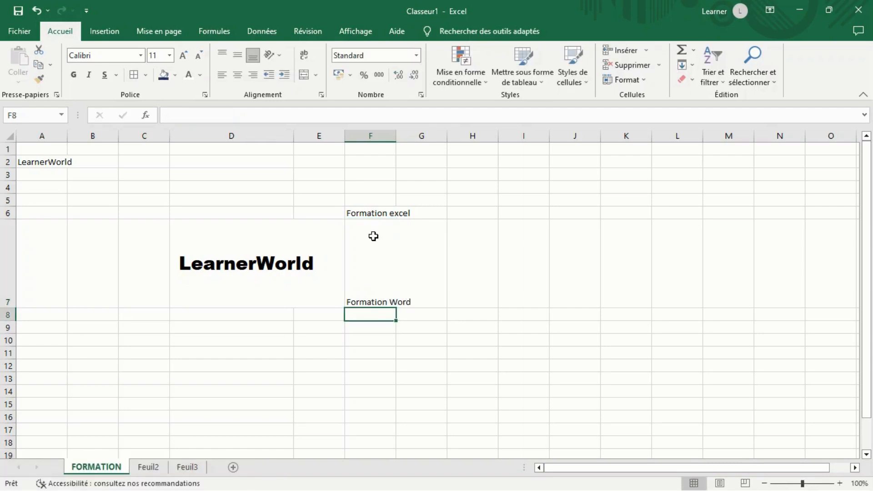
pyautogui.write('Forma')
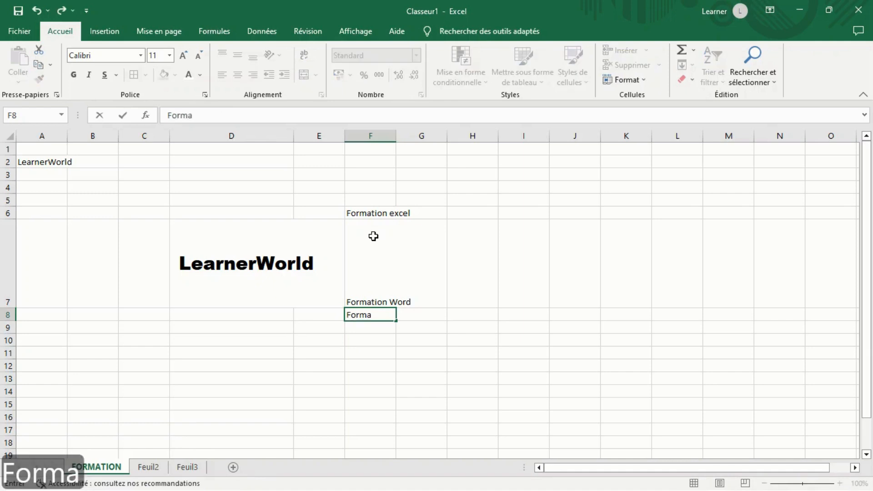
pyautogui.write('tion P')
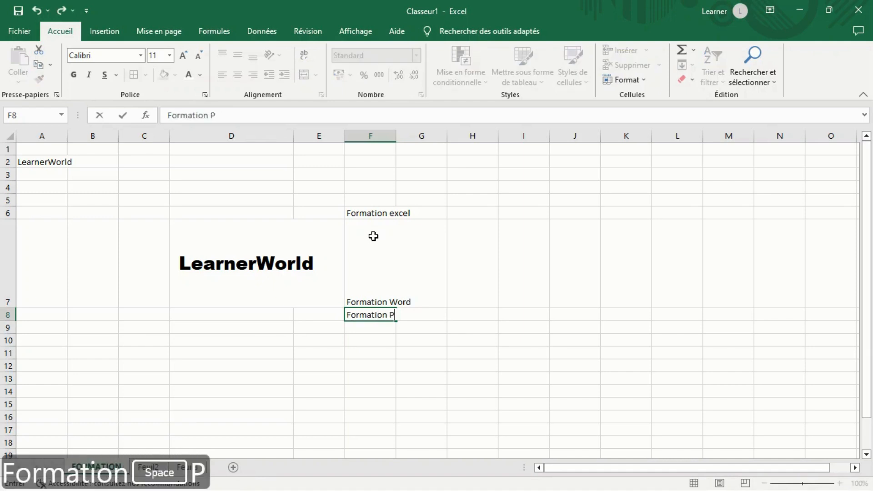
pyautogui.write('owe')
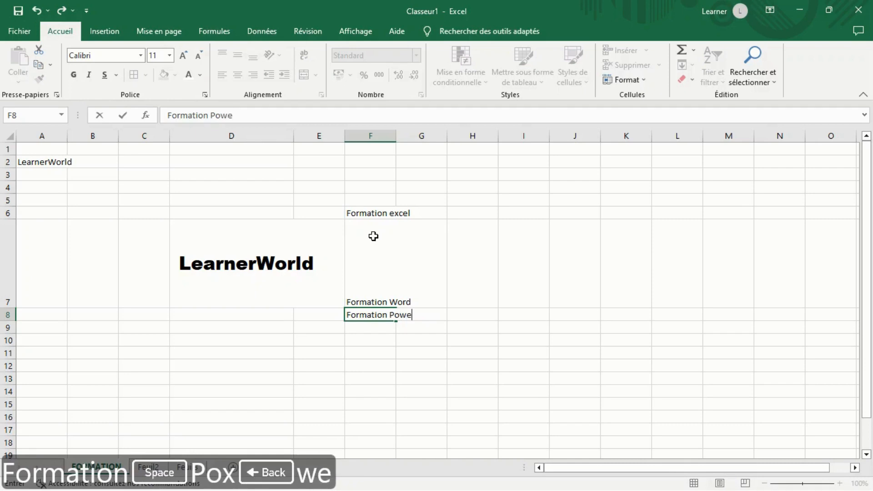
pyautogui.write('rpoint')
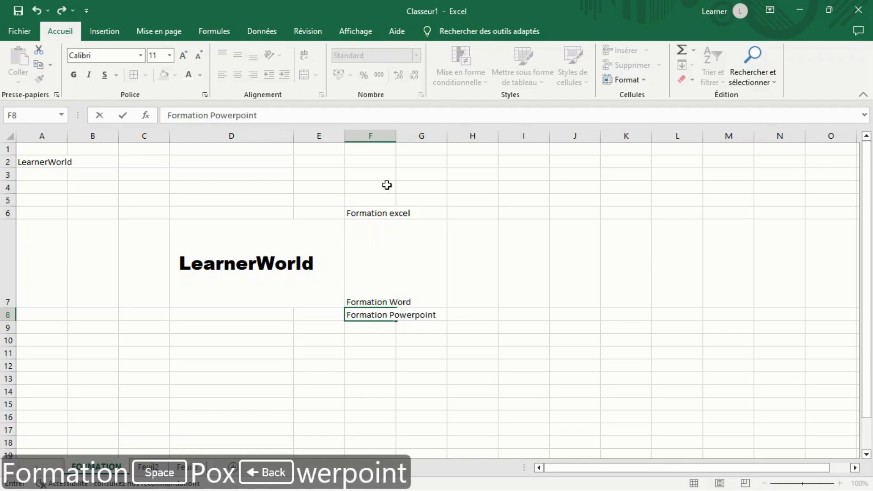
pyautogui.click(319, 341)
# Step: Reduce the height of row 7 to roughly half, closer to the LearnerWorld text
pyautogui.click(196, 296)
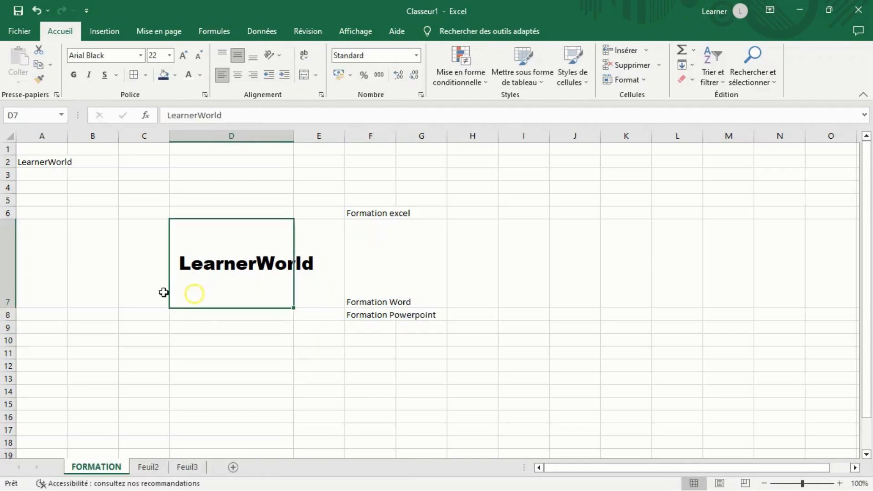
pyautogui.moveTo(8, 308); pyautogui.dragTo(10, 260)
pyautogui.click(331, 317)
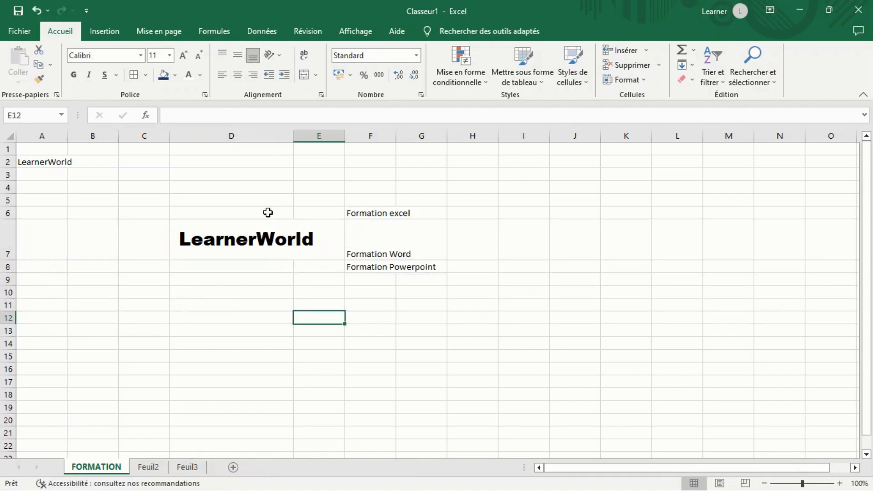
# Step: Merge and center the range D6:E8 around the LearnerWorld text
pyautogui.click(226, 212)
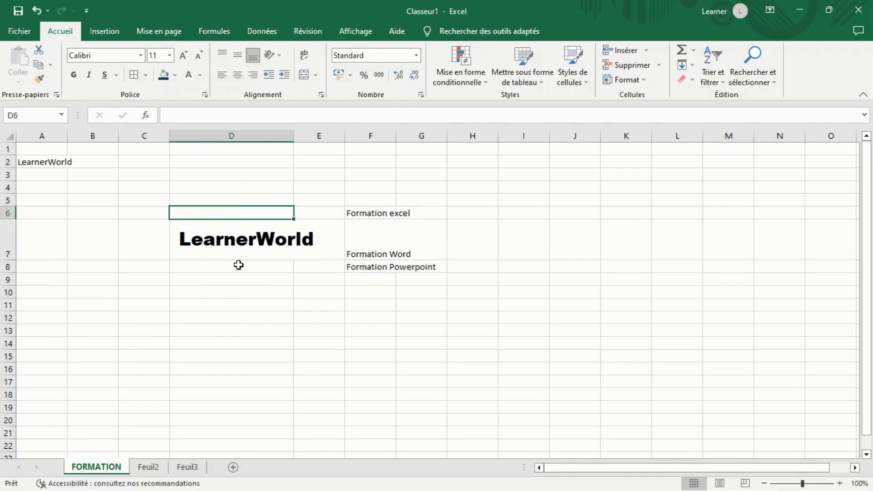
pyautogui.click(243, 232)
pyautogui.click(231, 267)
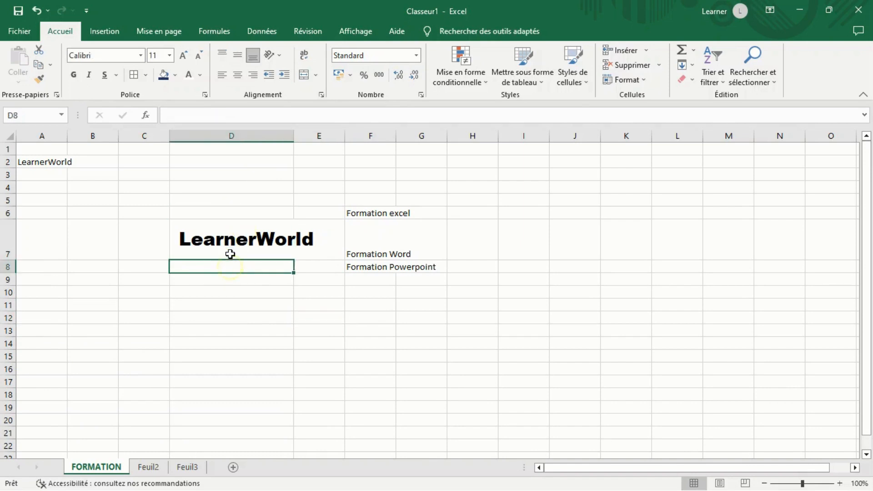
pyautogui.moveTo(221, 212); pyautogui.dragTo(298, 267)
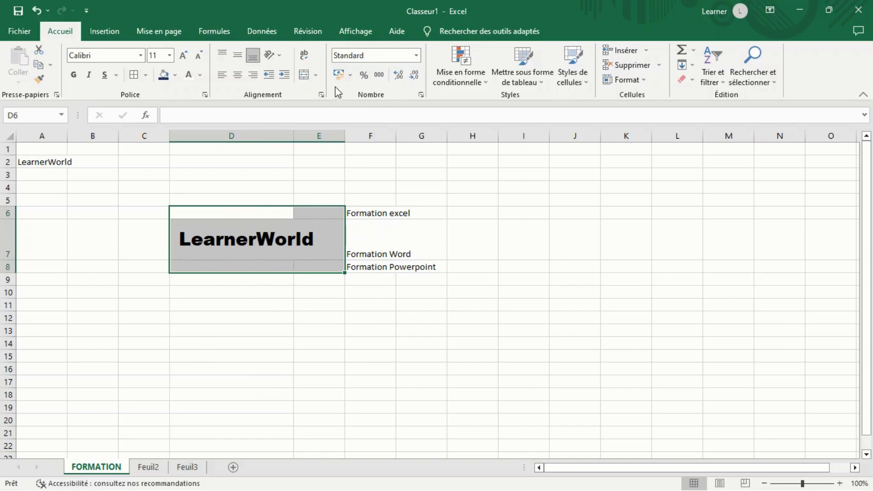
pyautogui.click(316, 75)
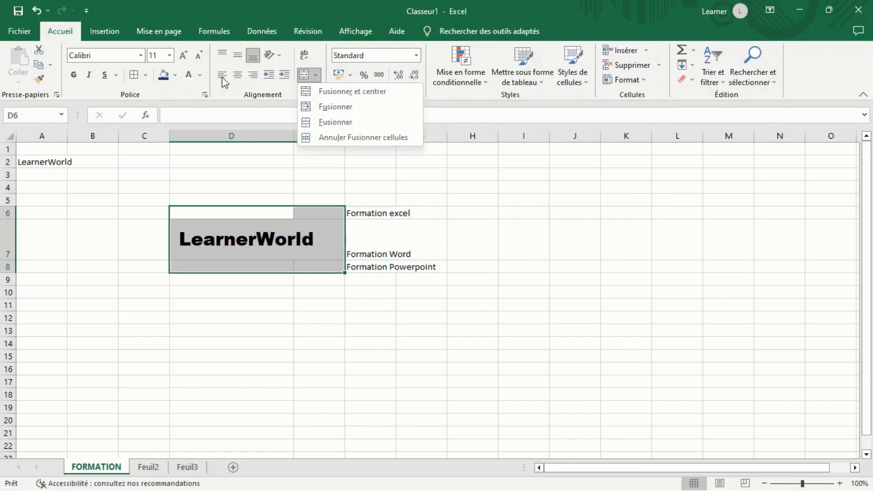
pyautogui.click(363, 92)
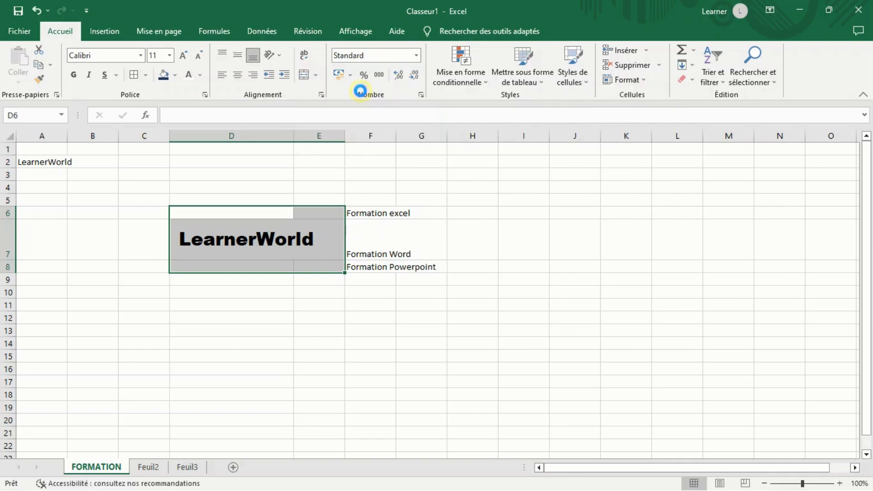
pyautogui.click(270, 342)
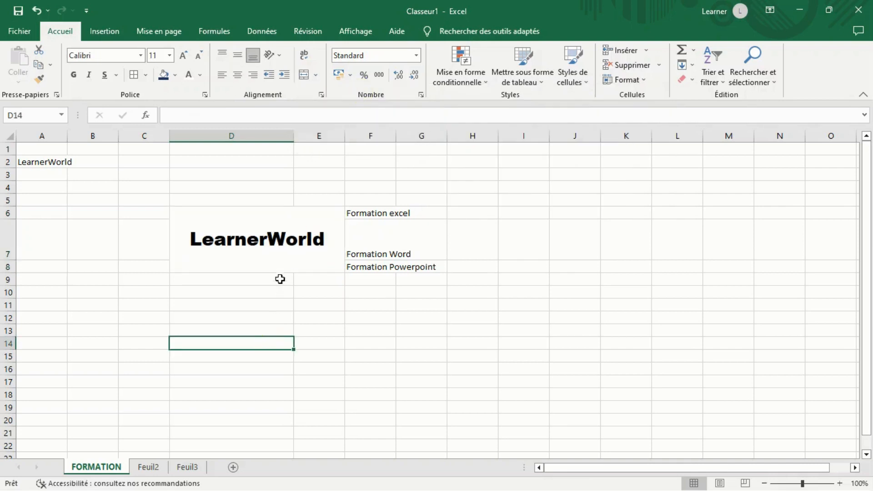
pyautogui.click(279, 231)
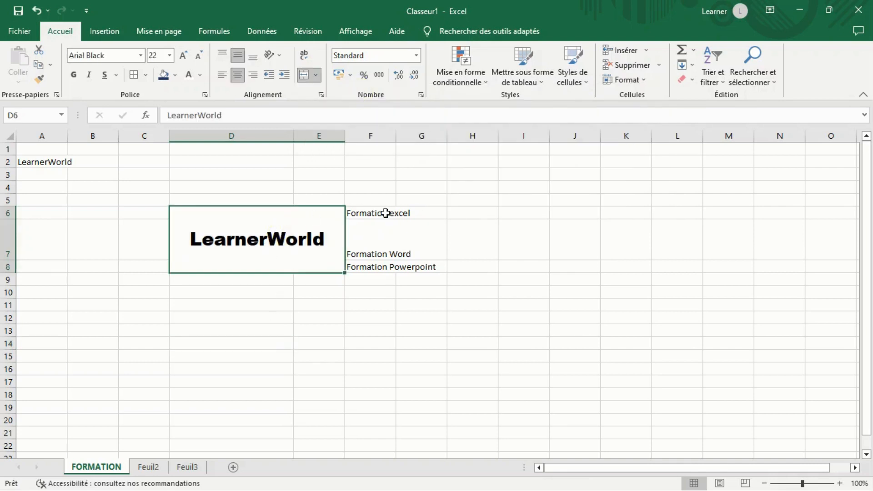
# Step: Auto-fit the width of column F to the course names in F6:F8
pyautogui.click(387, 212)
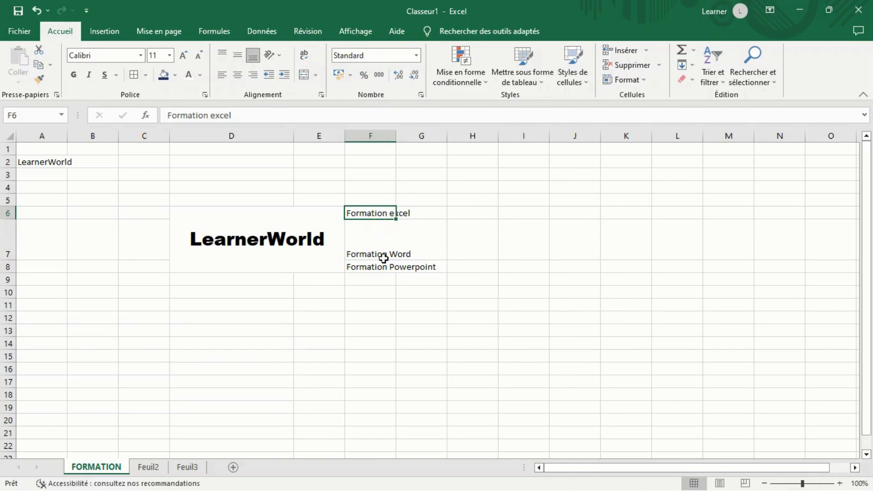
pyautogui.click(383, 255)
pyautogui.click(373, 269)
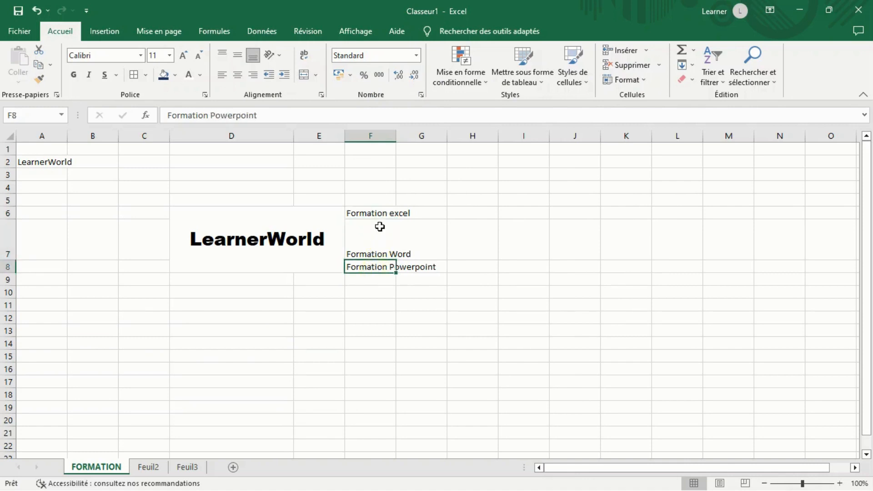
pyautogui.moveTo(360, 212); pyautogui.dragTo(387, 268)
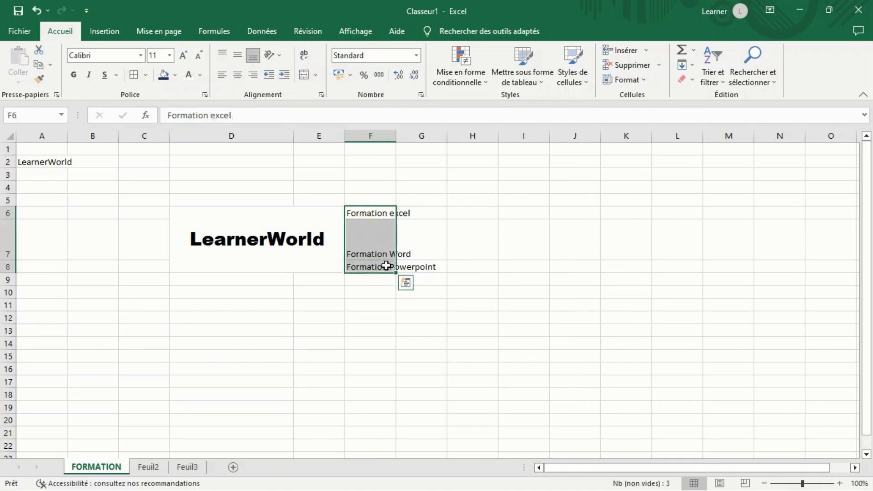
pyautogui.moveTo(397, 135); pyautogui.dragTo(396, 135)
pyautogui.doubleClick(396, 135)
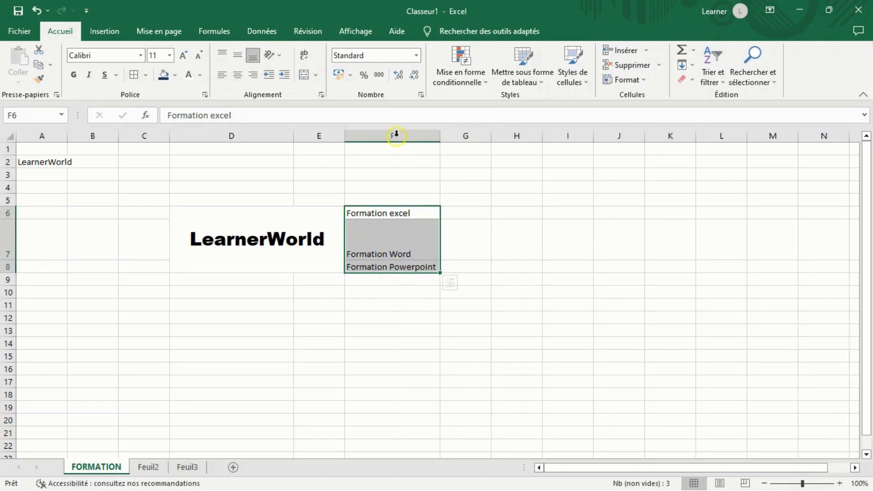
pyautogui.click(381, 314)
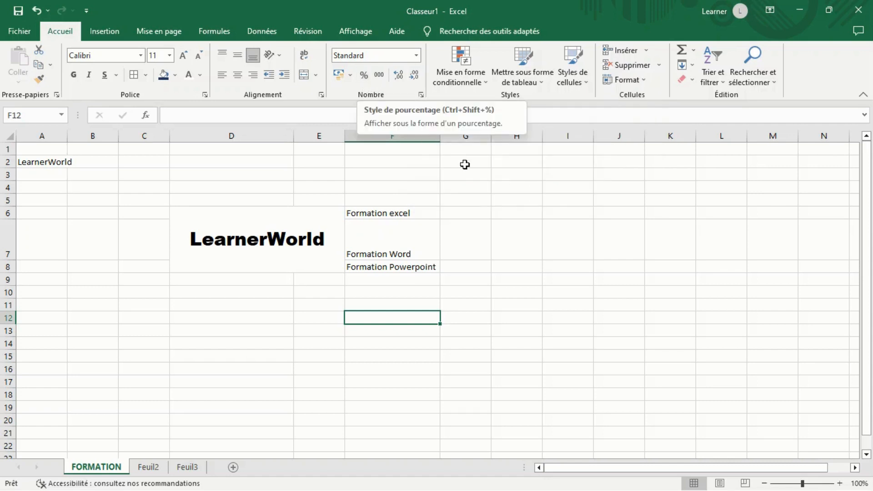
# Step: Enter 0,5 in cell E12 and format it as a percentage
pyautogui.click(316, 321)
pyautogui.write('0')
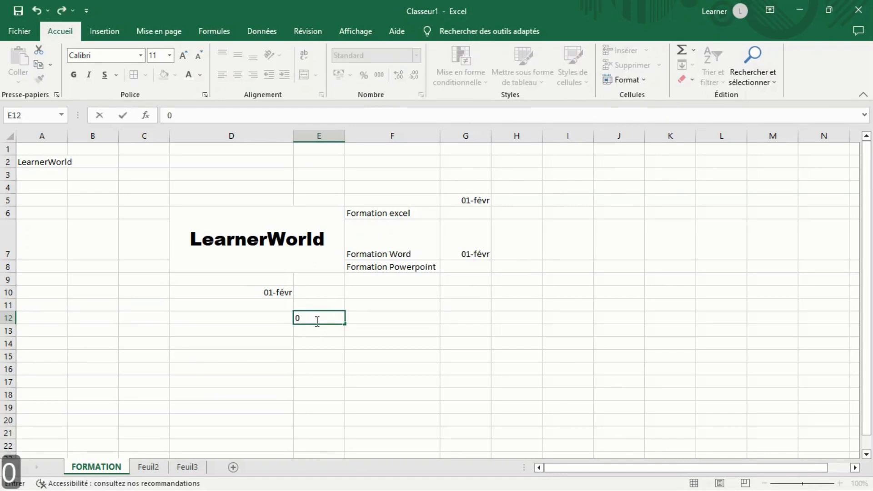
pyautogui.write(',5')
pyautogui.press('Return')
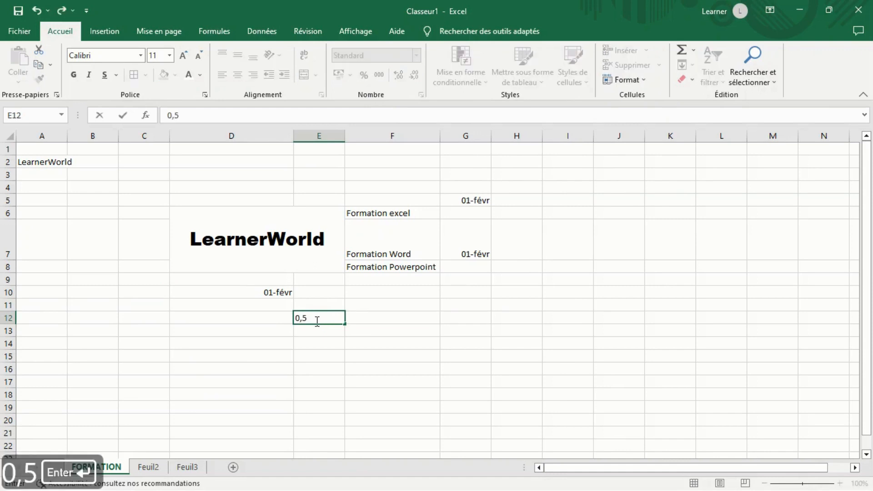
pyautogui.click(332, 316)
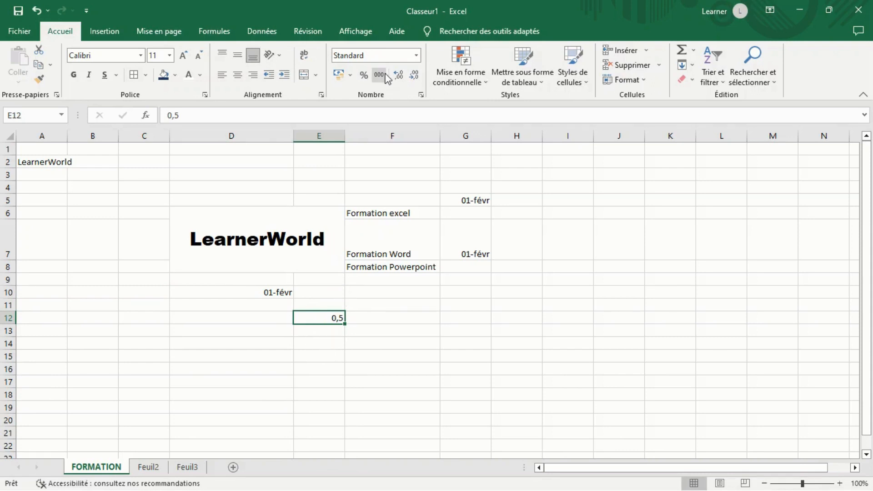
pyautogui.click(363, 75)
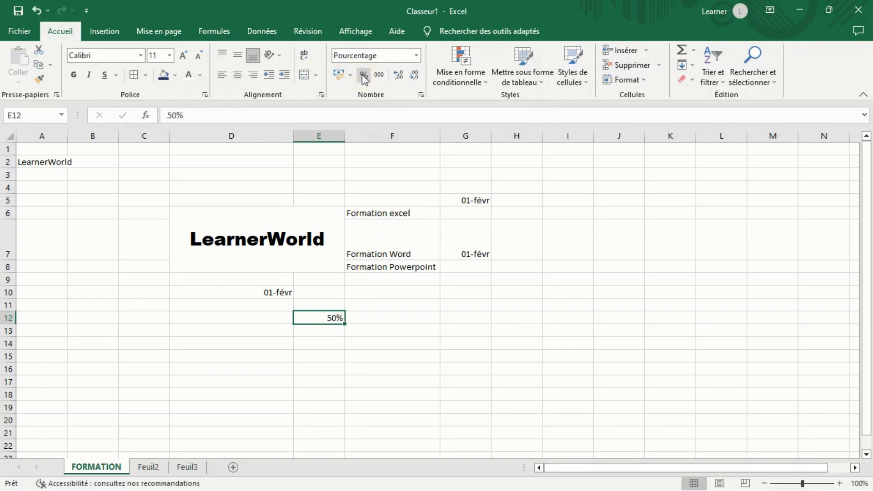
# Step: Apply the coloured three-arrow directional icon set to the empty cell G10 as conditional formatting
pyautogui.click(469, 293)
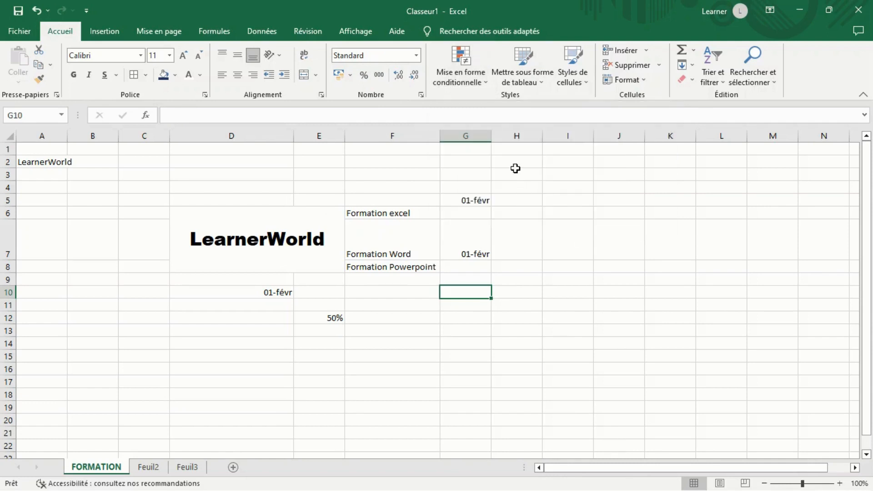
pyautogui.click(487, 86)
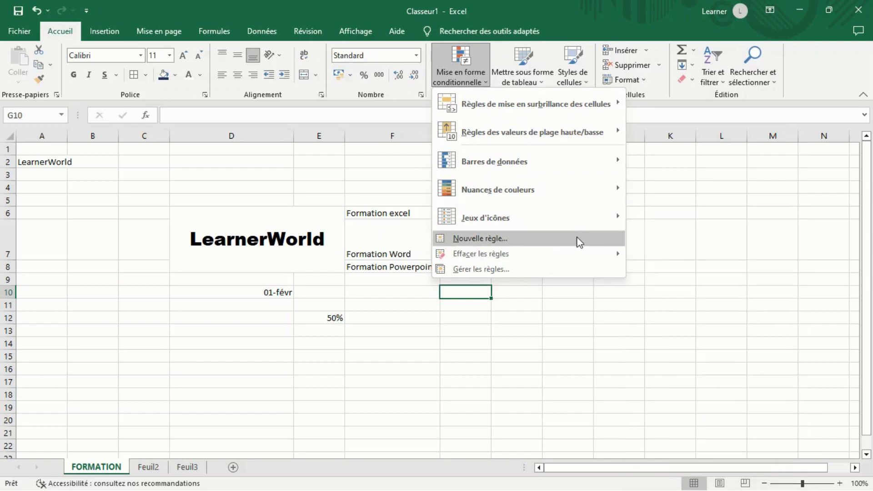
pyautogui.moveTo(590, 217)
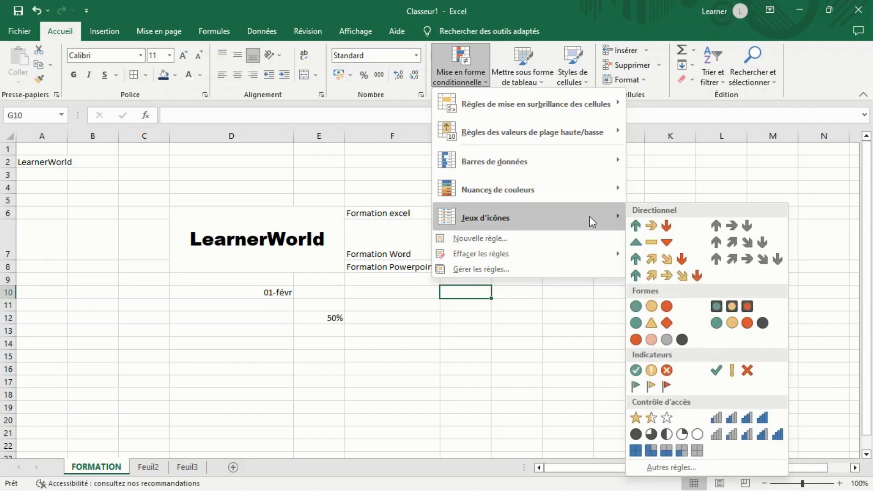
pyautogui.click(640, 224)
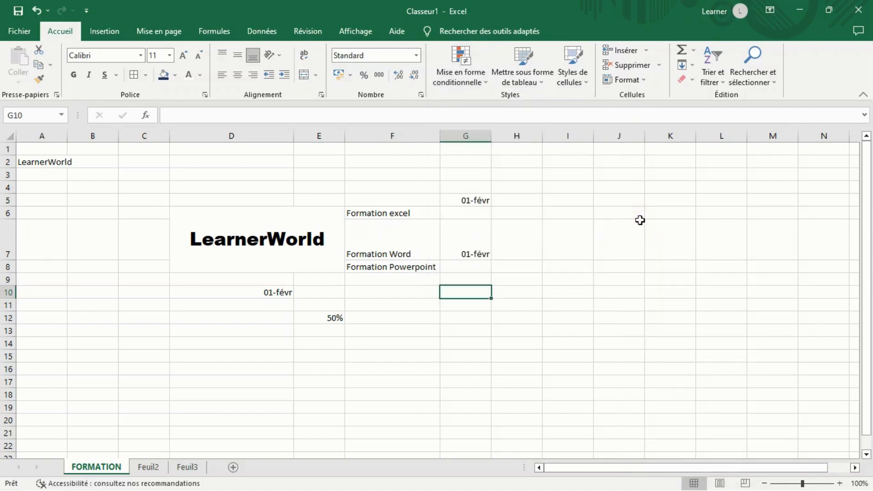
# Step: Check the conditional formatting rules manager for the date cell G5 and close it
pyautogui.click(453, 199)
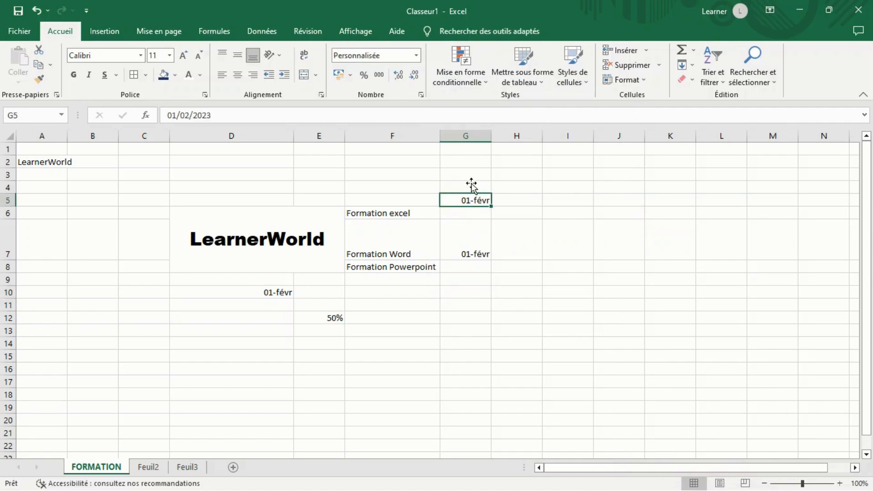
pyautogui.click(482, 81)
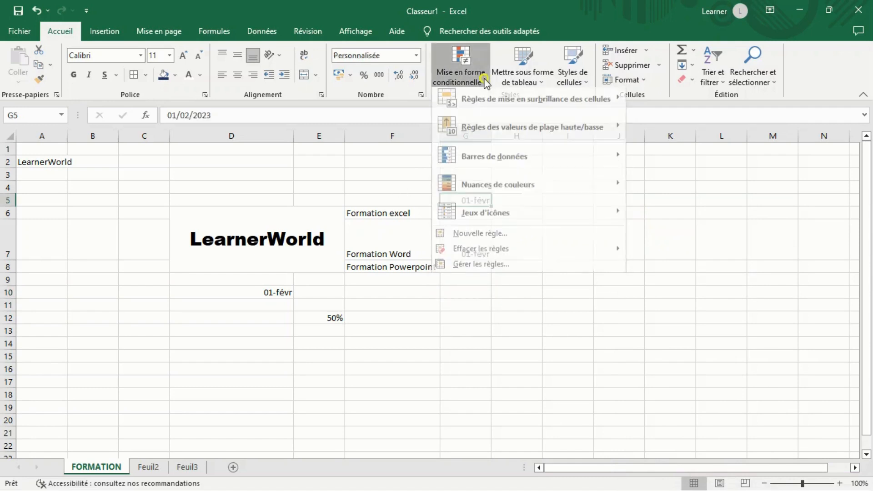
pyautogui.click(482, 267)
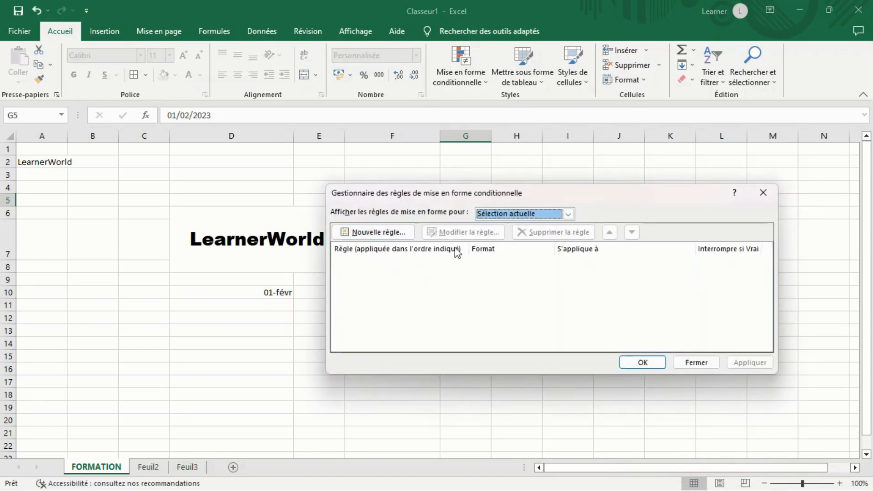
pyautogui.click(763, 193)
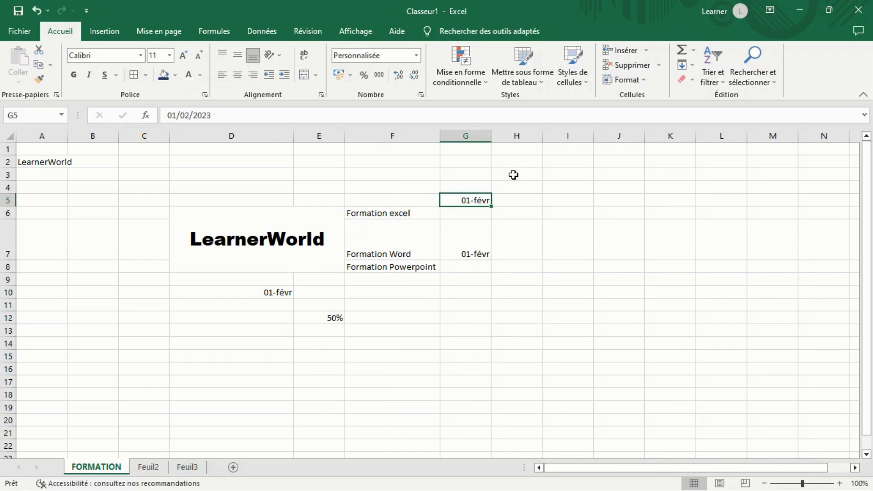
# Step: Format the range D5:G8 as a table in a light orange banded style, without marking existing headers
pyautogui.click(544, 84)
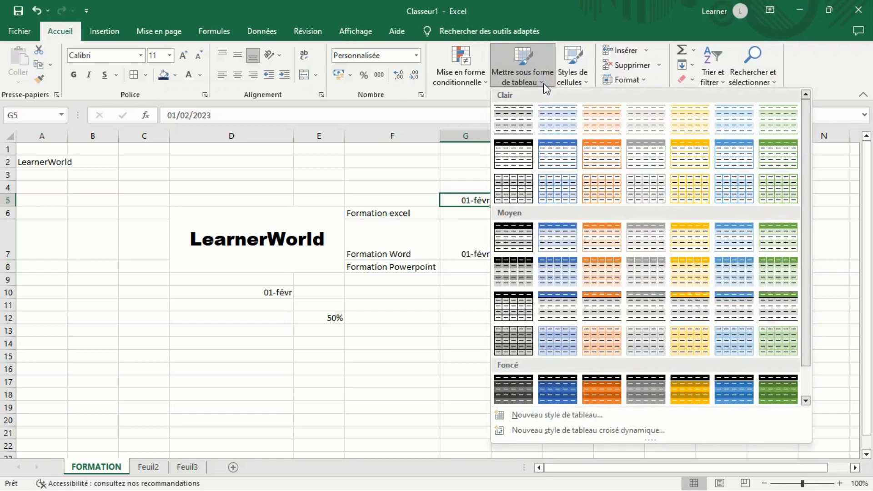
pyautogui.click(556, 129)
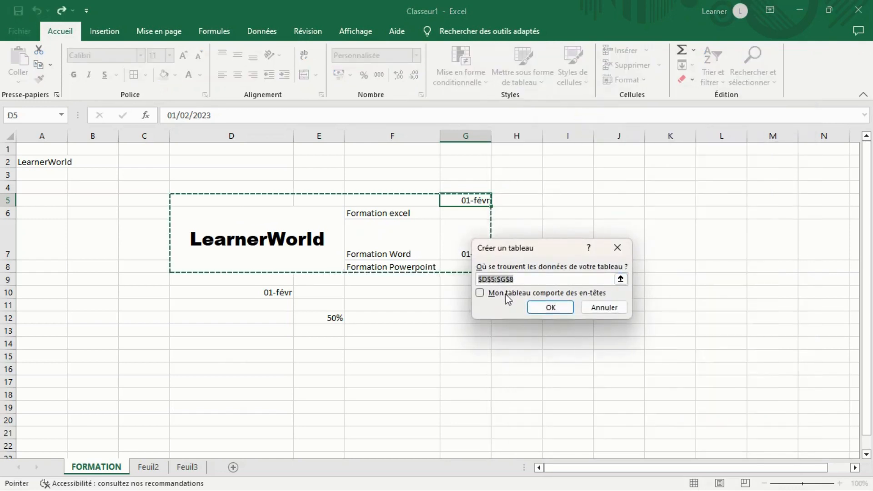
pyautogui.click(549, 307)
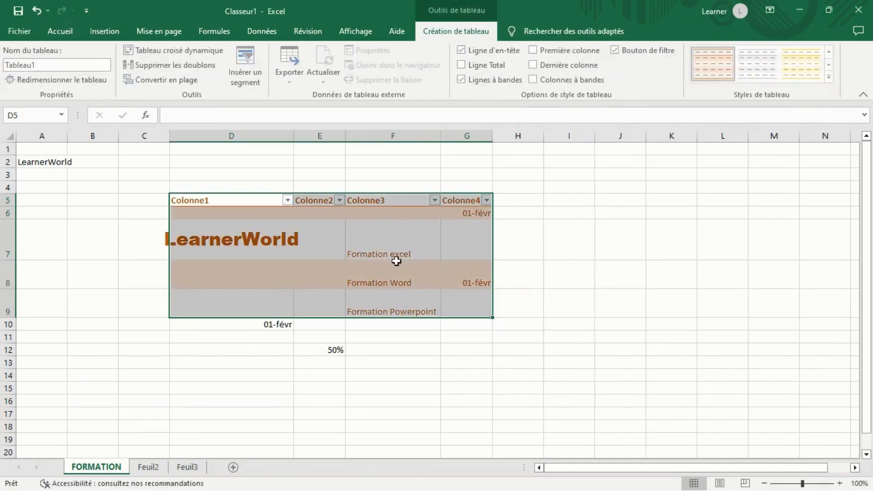
pyautogui.click(537, 249)
pyautogui.click(233, 246)
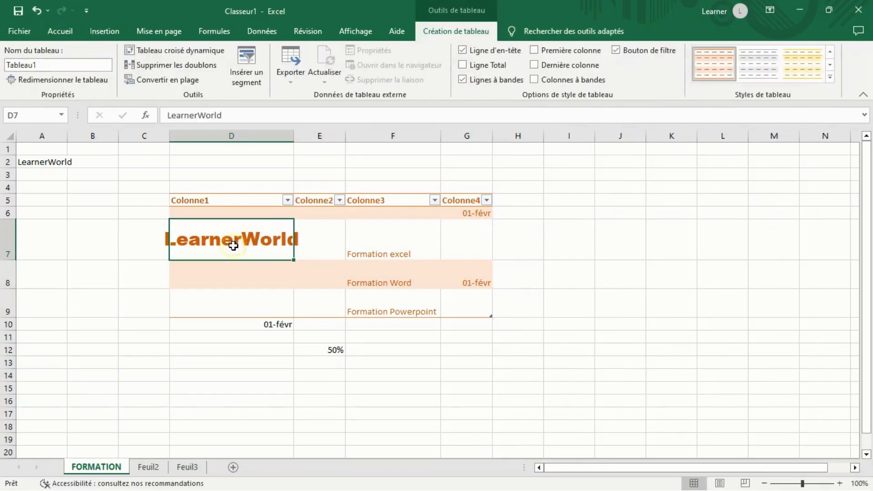
pyautogui.click(154, 191)
pyautogui.click(193, 200)
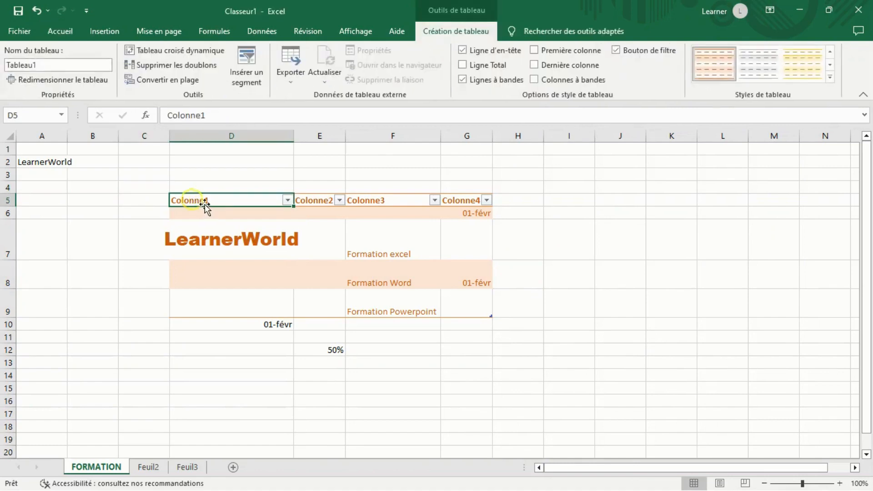
pyautogui.click(548, 267)
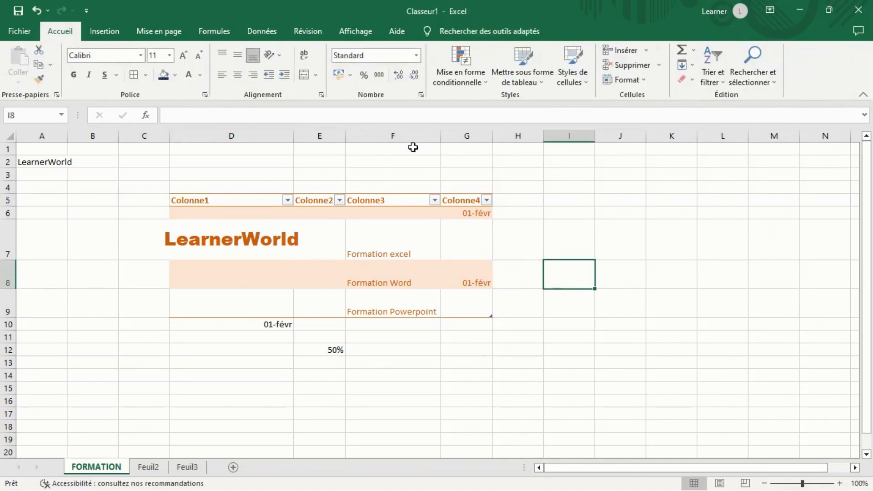
pyautogui.click(589, 87)
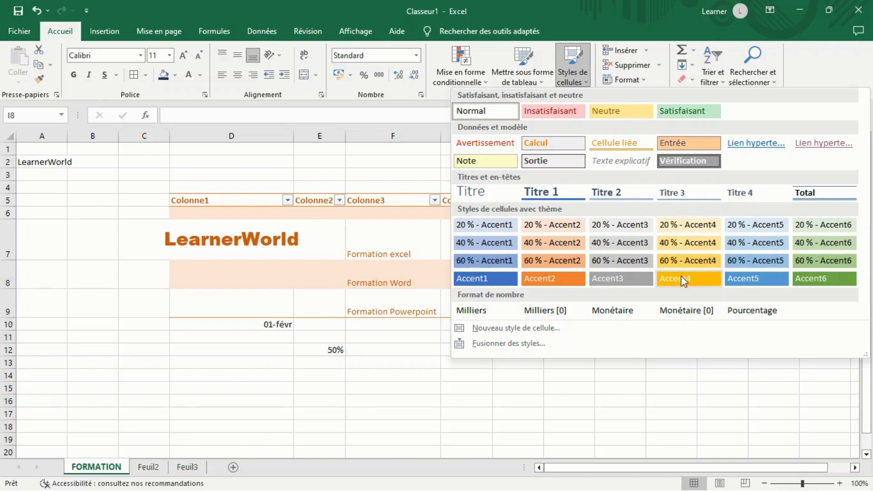
pyautogui.click(587, 371)
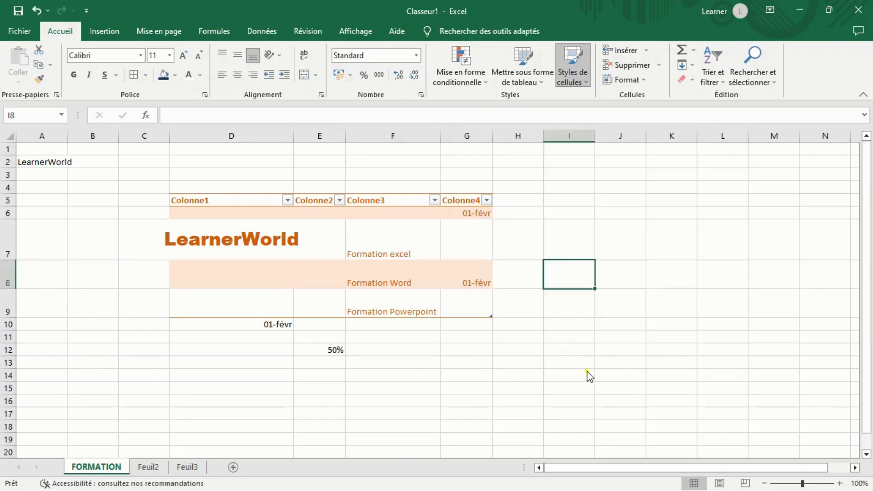
pyautogui.click(528, 242)
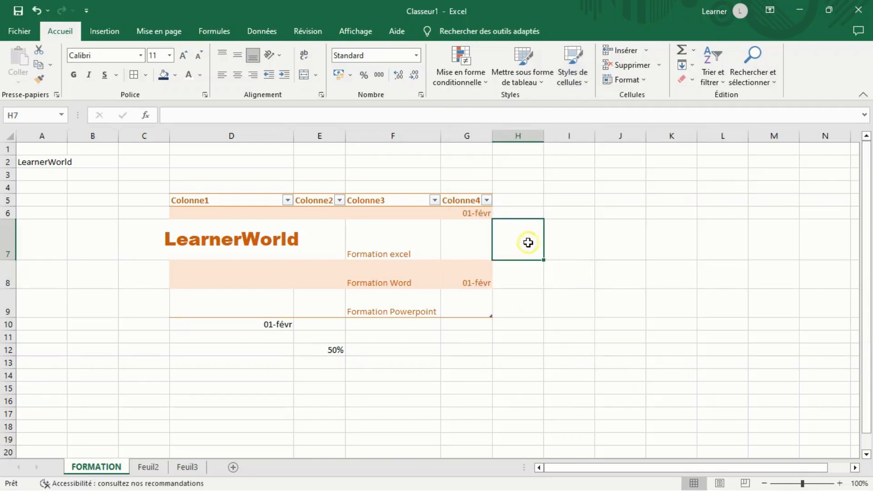
# Step: Insert an entire column at cell I7
pyautogui.click(568, 233)
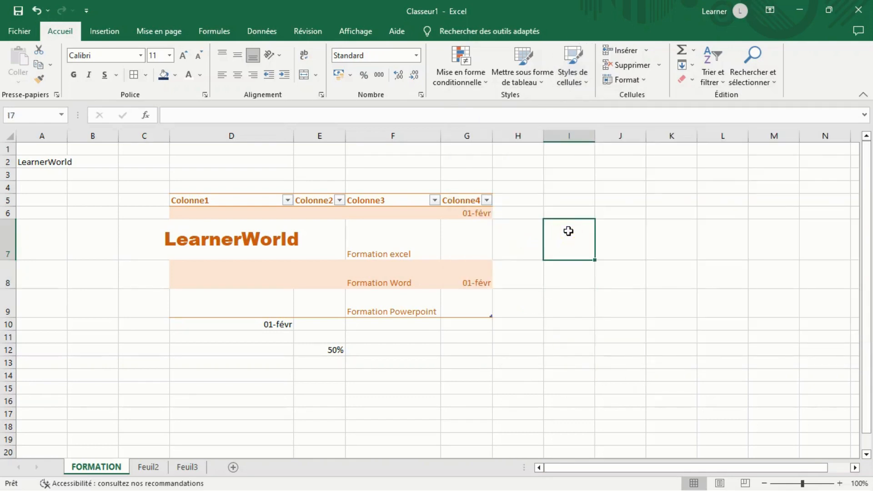
pyautogui.click(647, 51)
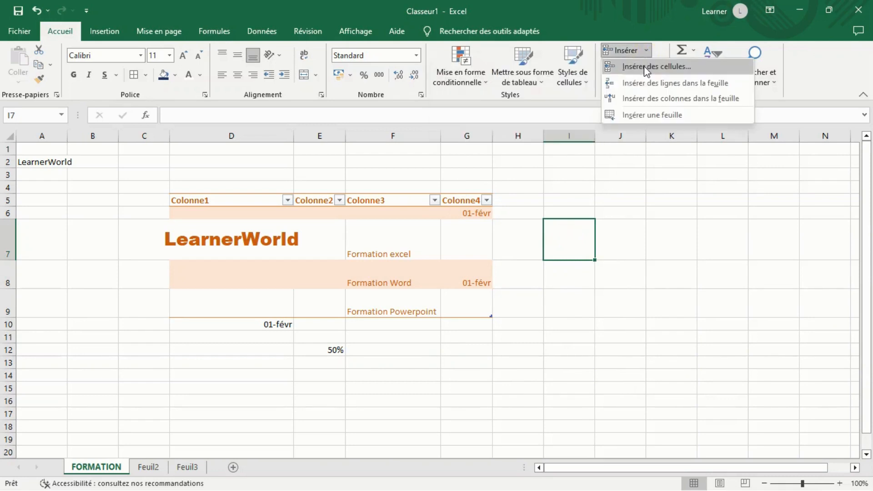
pyautogui.click(644, 67)
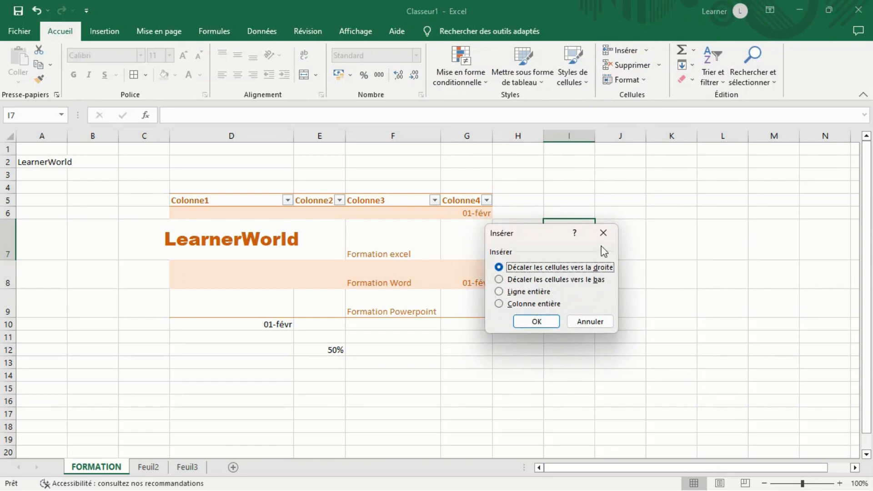
pyautogui.click(503, 305)
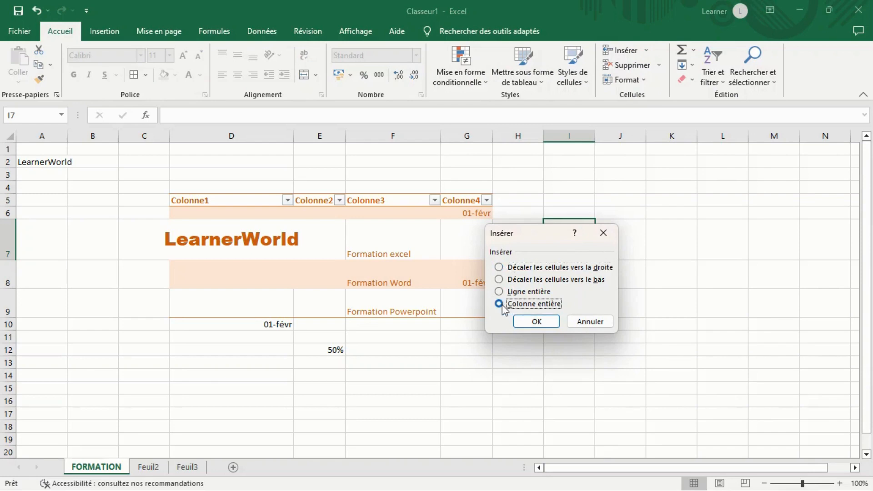
pyautogui.click(535, 321)
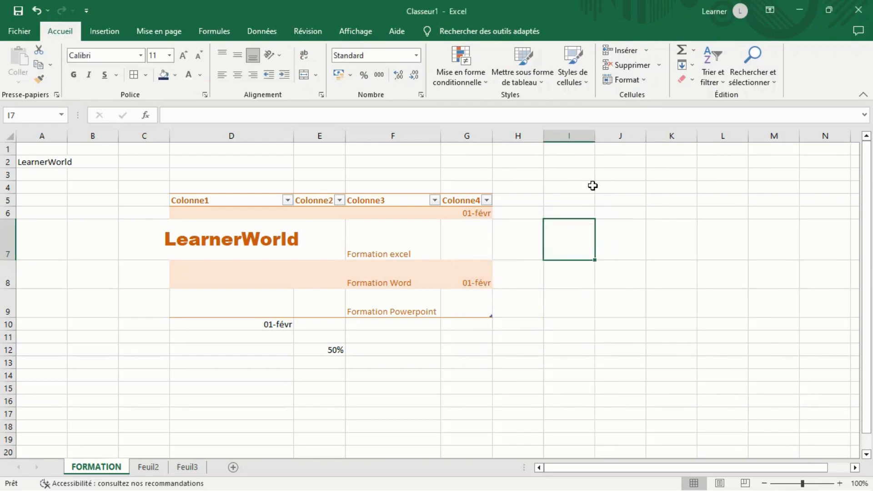
pyautogui.click(656, 69)
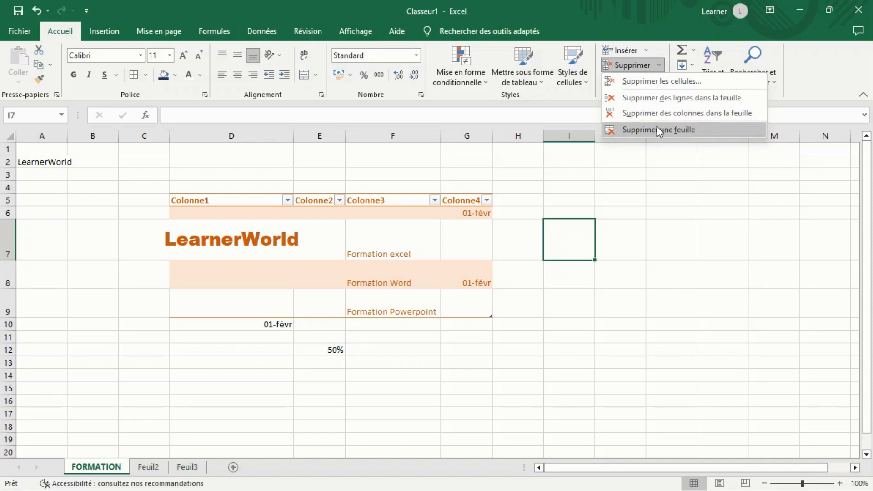
pyautogui.click(640, 154)
# Step: Set the height of row 7 to 20
pyautogui.click(647, 81)
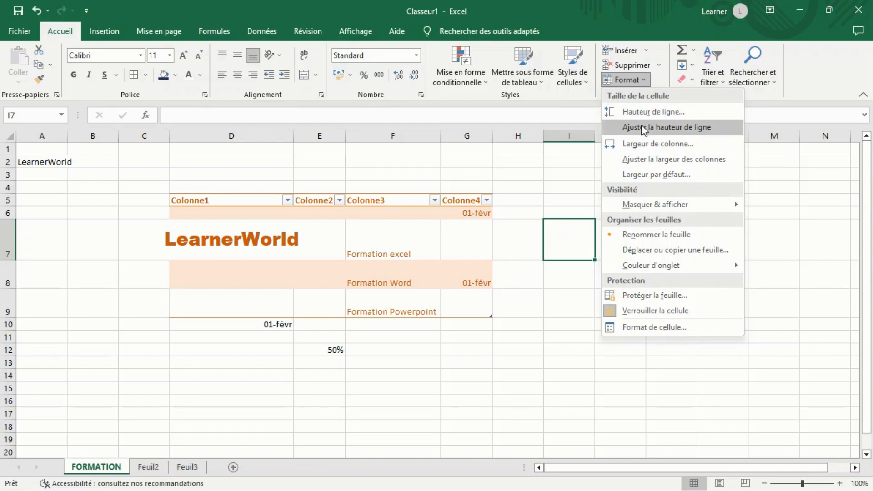
pyautogui.click(655, 113)
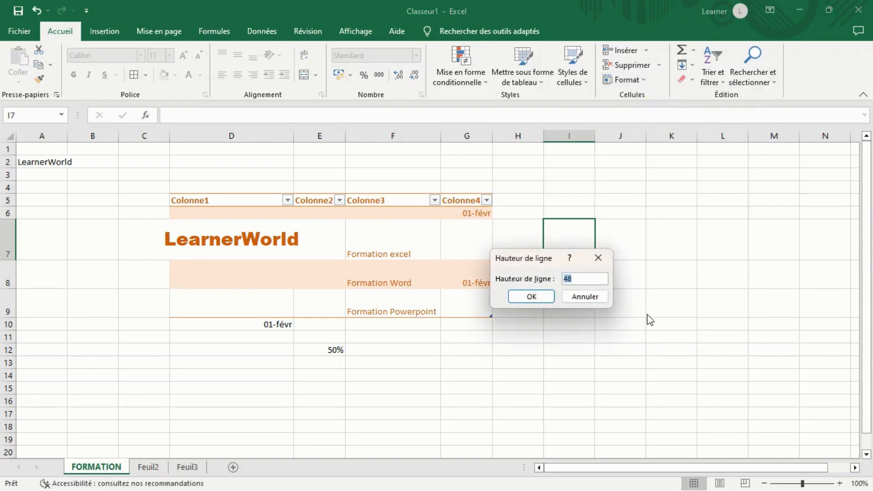
pyautogui.write('20')
pyautogui.press('Return')
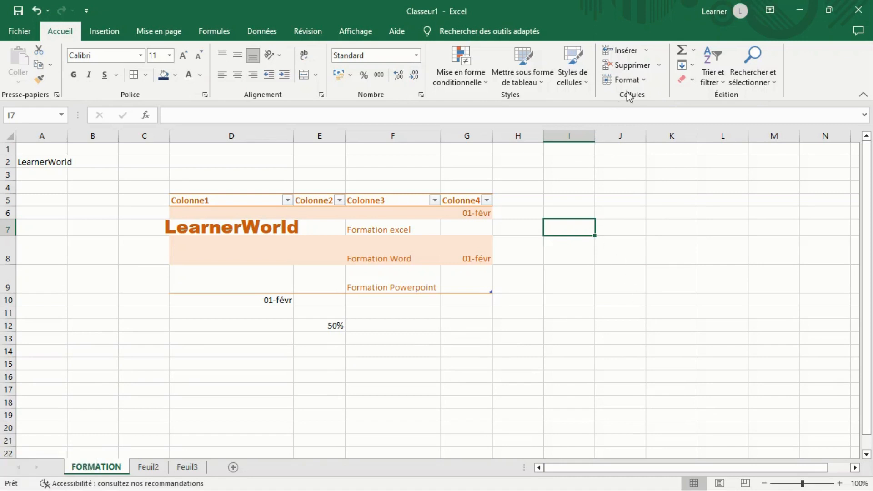
pyautogui.click(645, 82)
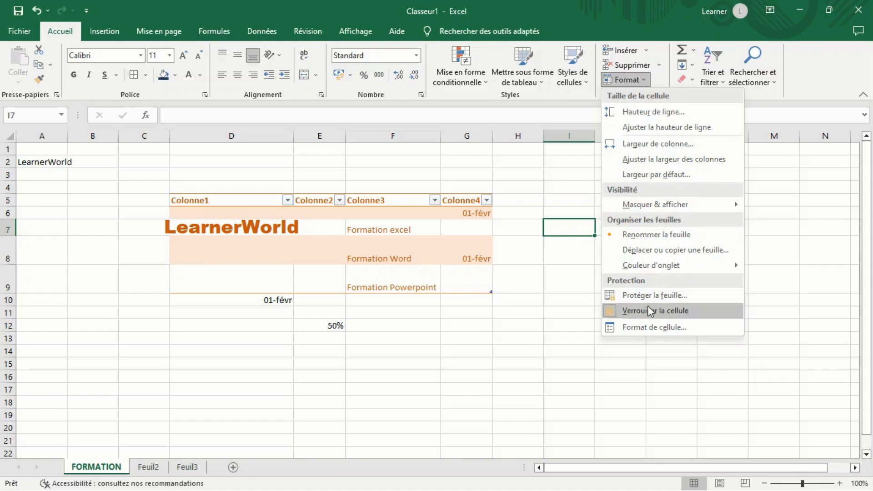
pyautogui.click(561, 277)
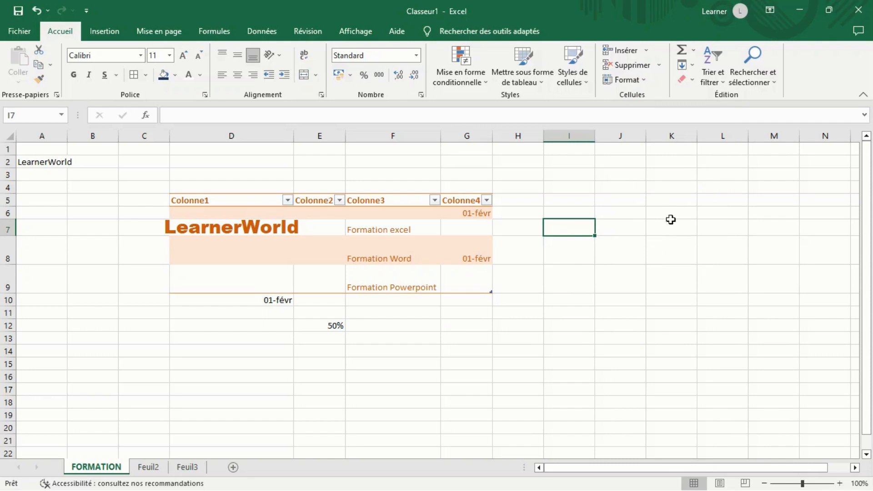
pyautogui.click(692, 81)
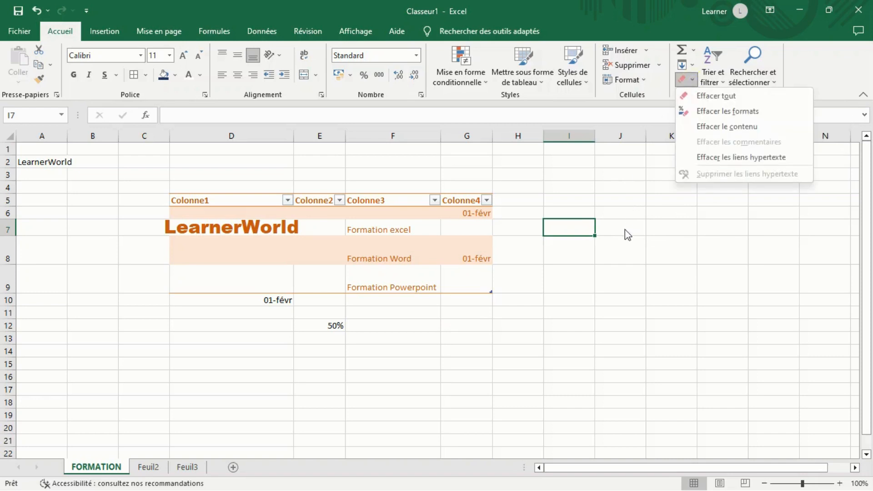
pyautogui.click(638, 219)
# Step: Clear only the formats of the table range D5:G9 and undo the clearing
pyautogui.moveTo(200, 200); pyautogui.dragTo(398, 285)
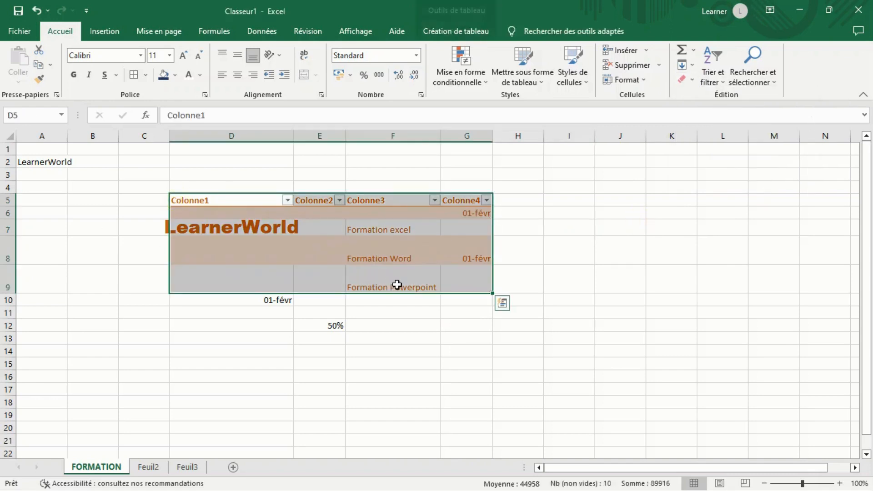
pyautogui.click(692, 80)
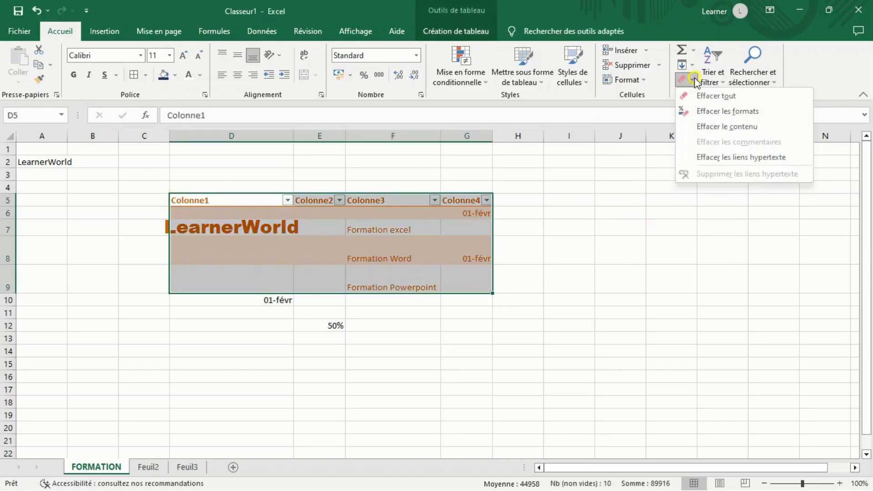
pyautogui.click(717, 110)
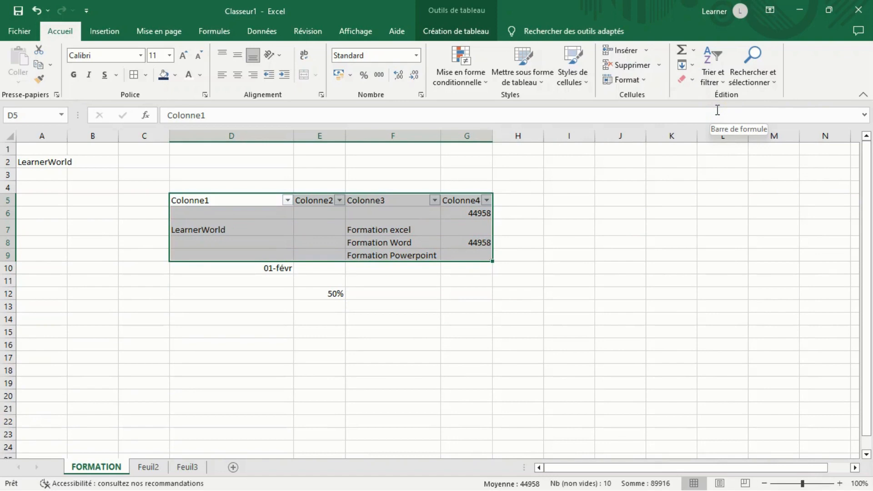
pyautogui.hotkey('ctrl', 'z')
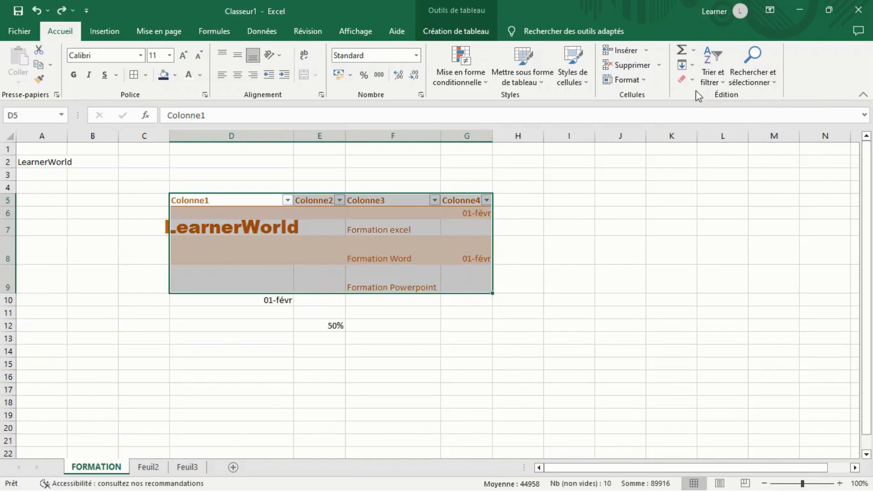
# Step: Clear everything, both contents and formats, from the table range D5:G9 and undo it
pyautogui.click(693, 80)
pyautogui.click(710, 93)
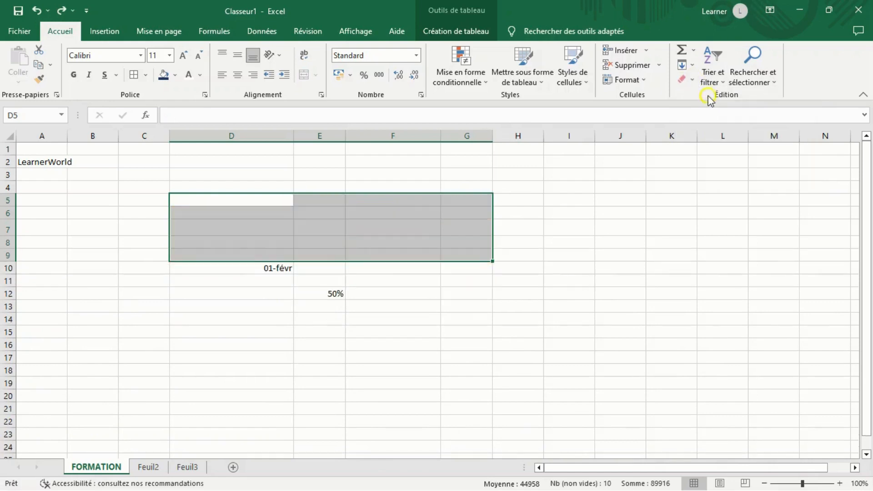
pyautogui.hotkey('ctrl', 'z')
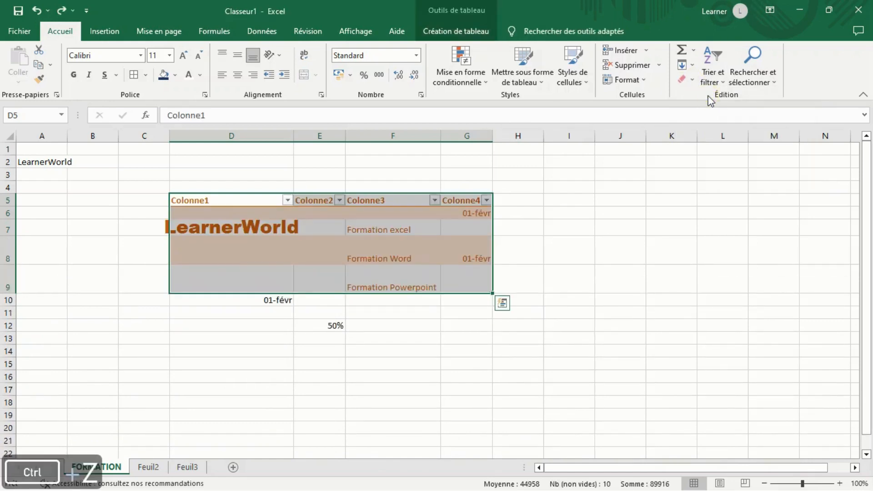
# Step: Clear only the contents of the table range D5:G9 and undo the deletion
pyautogui.click(692, 81)
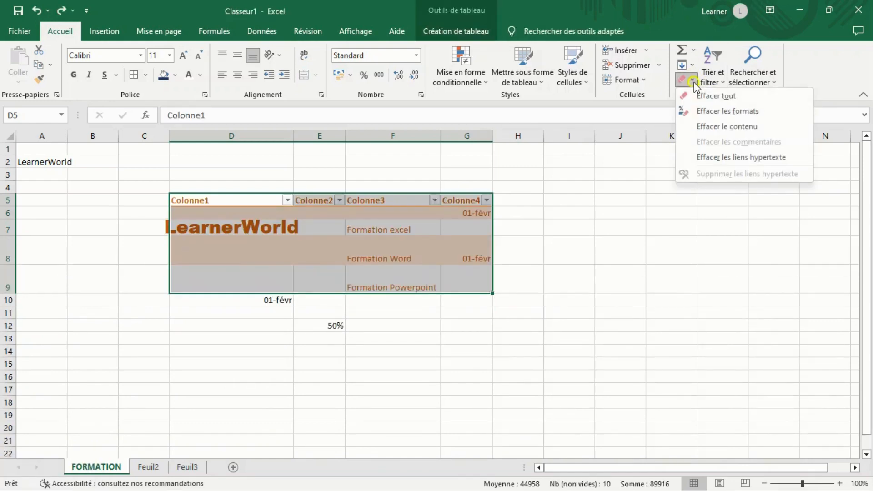
pyautogui.click(708, 119)
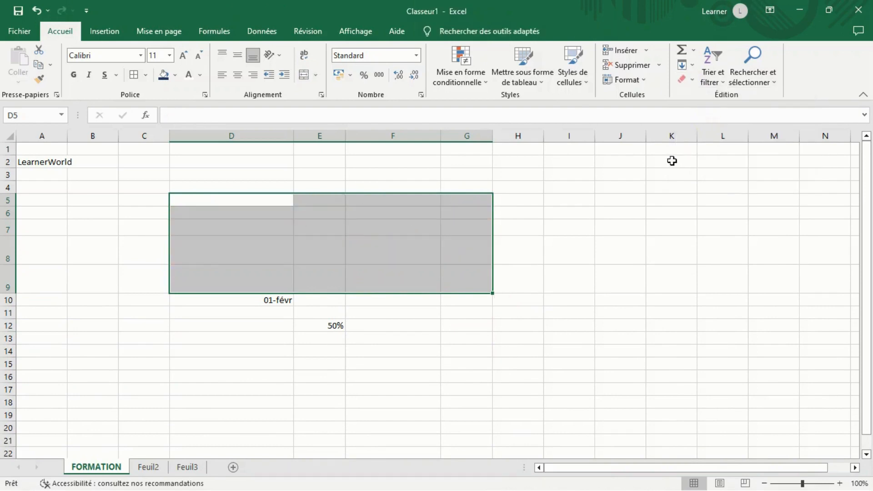
pyautogui.hotkey('ctrl', 'z')
# Step: Try to sort from A to Z with the empty cell K5 outside the table selected
pyautogui.click(668, 200)
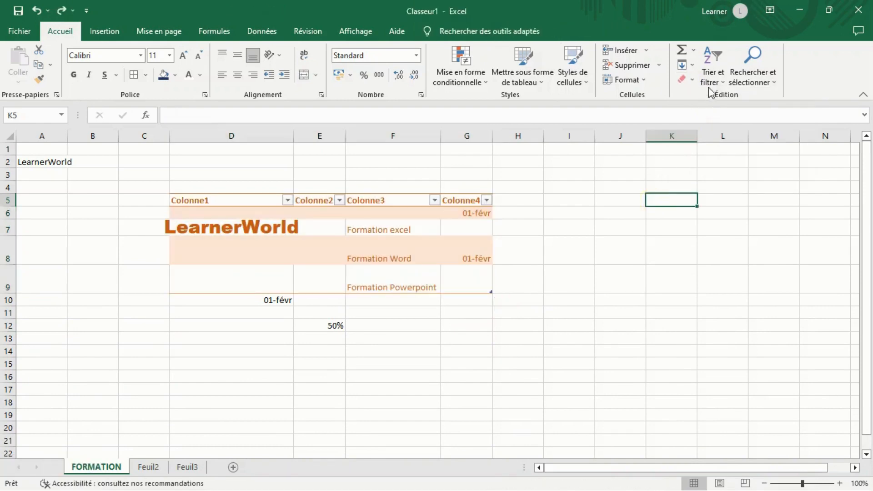
pyautogui.click(720, 81)
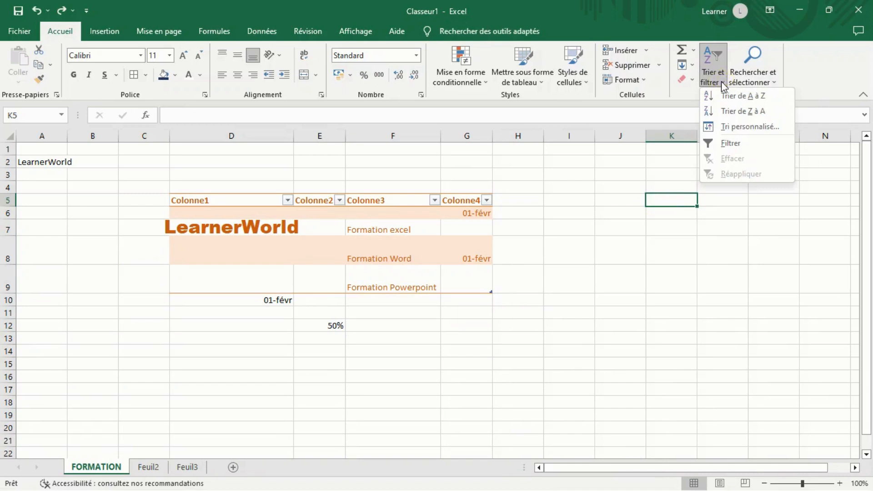
pyautogui.click(737, 95)
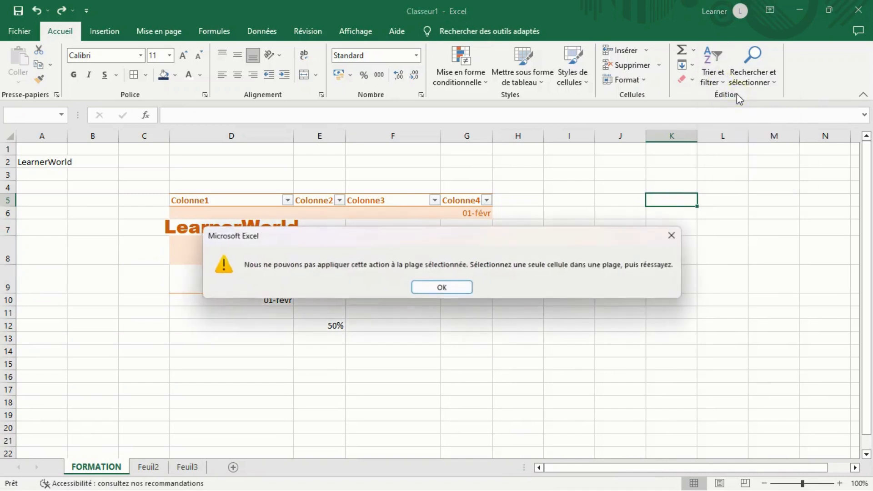
pyautogui.click(673, 236)
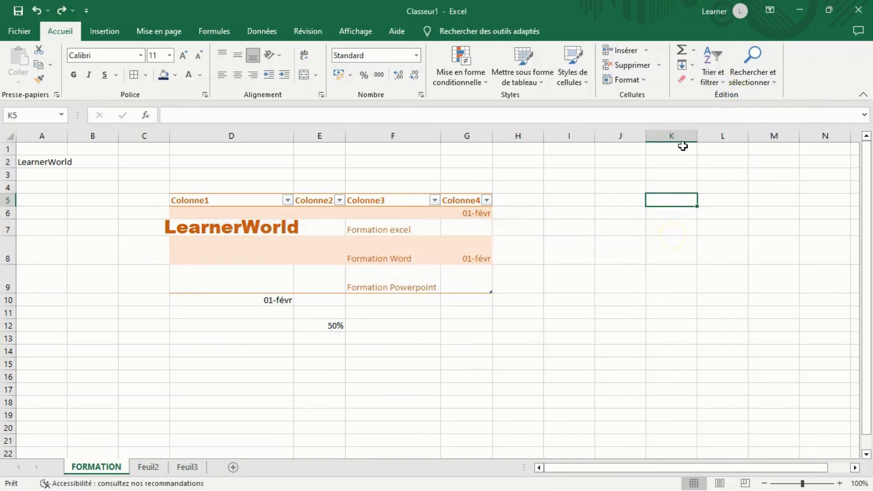
# Step: Try to apply a filter with the empty cell K5 selected
pyautogui.click(721, 81)
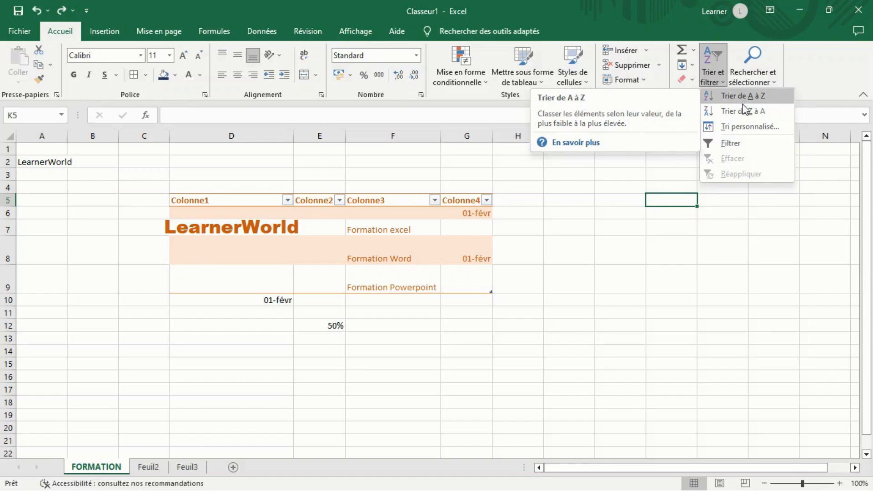
pyautogui.click(735, 142)
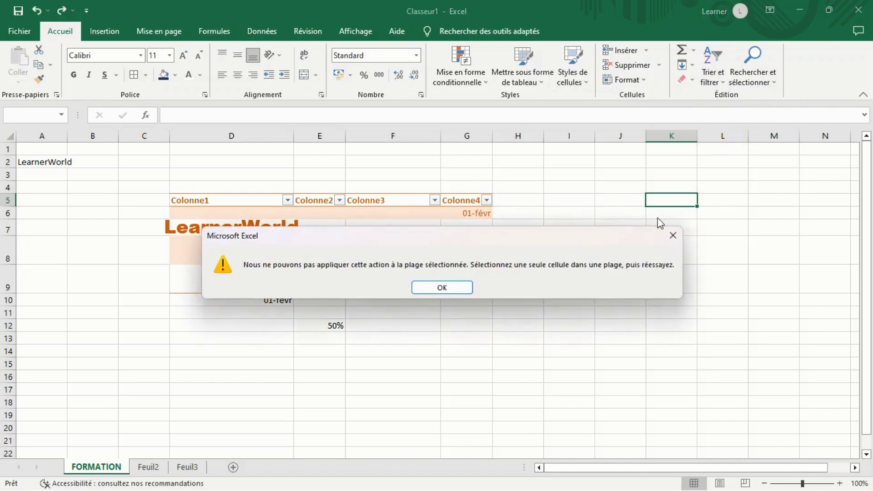
pyautogui.click(673, 235)
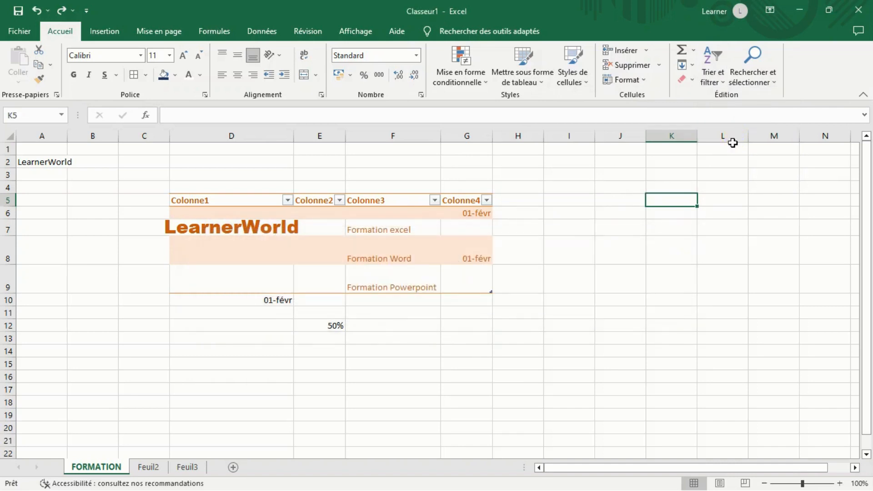
# Step: Enter a first name missing its second "i" in cell I5 and the correctly spelled name in cell I6
pyautogui.click(777, 84)
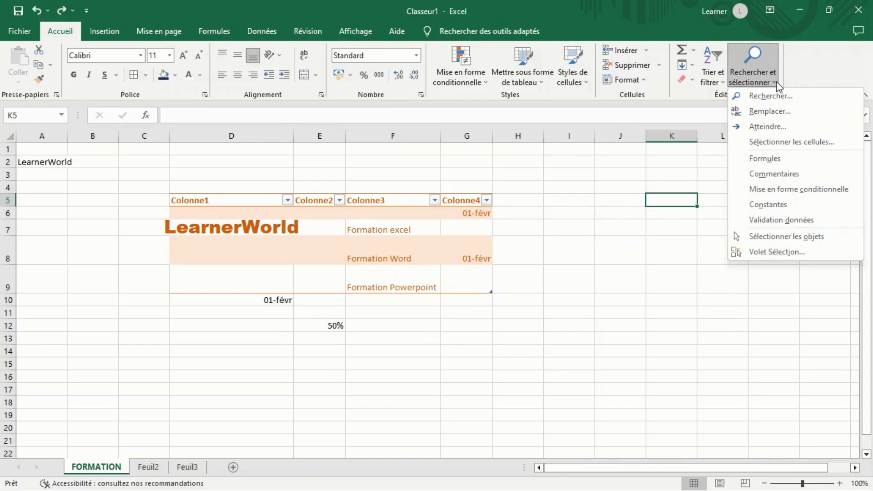
pyautogui.click(553, 200)
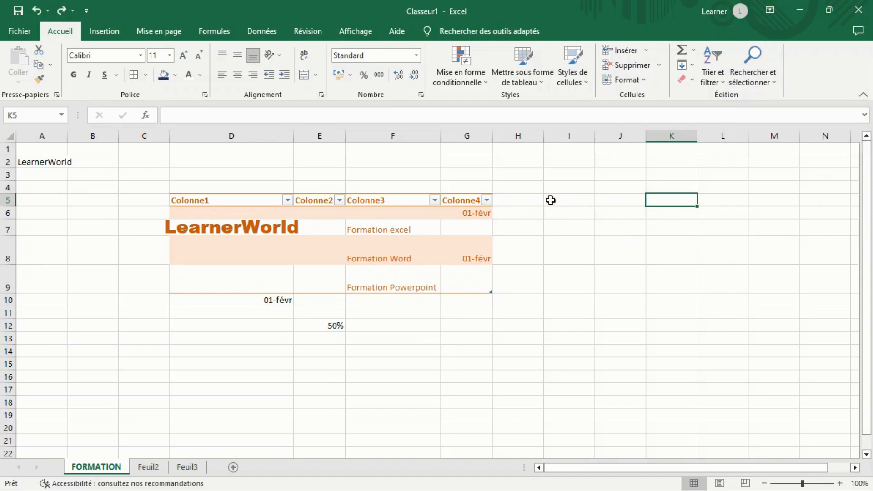
pyautogui.click(566, 200)
pyautogui.write('O')
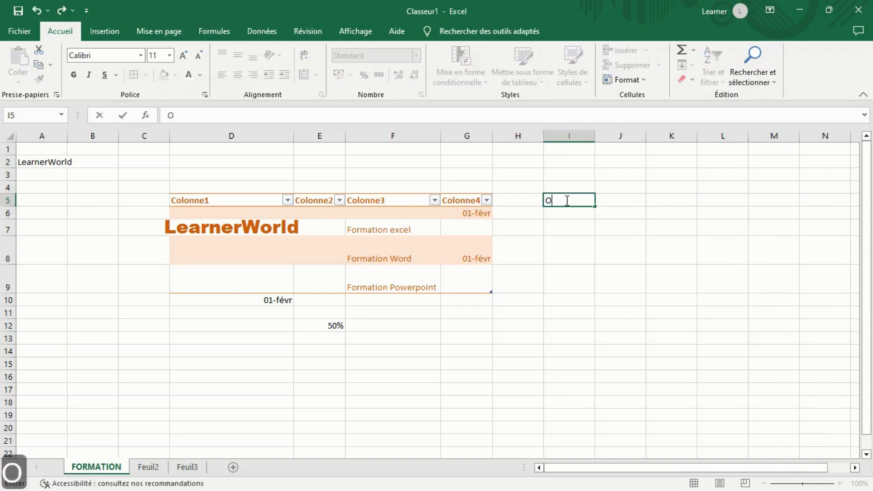
pyautogui.write('liver')
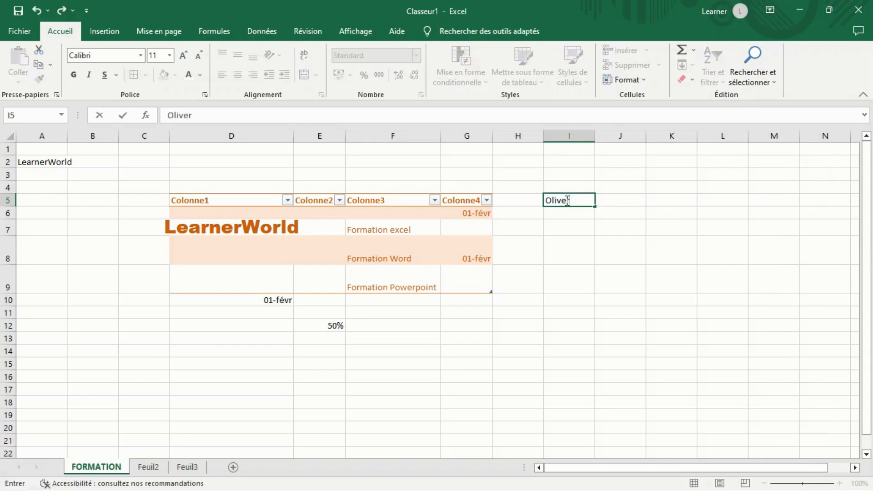
pyautogui.press('Return')
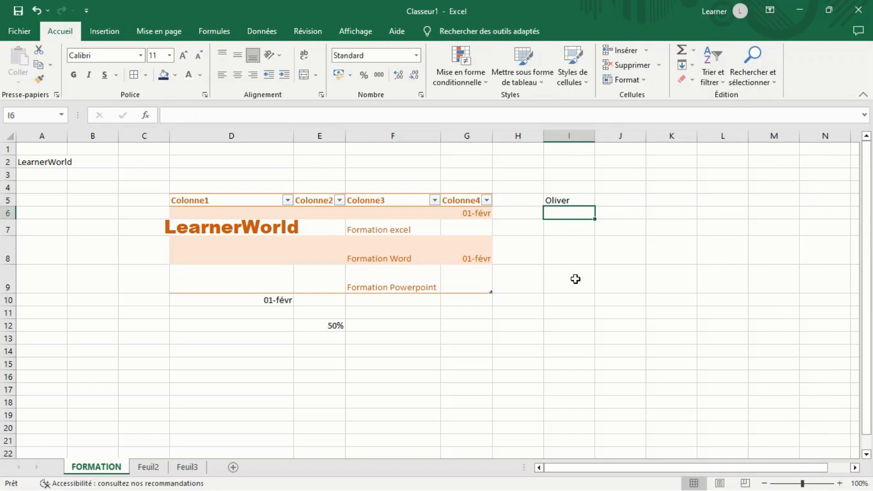
pyautogui.write('Olivier')
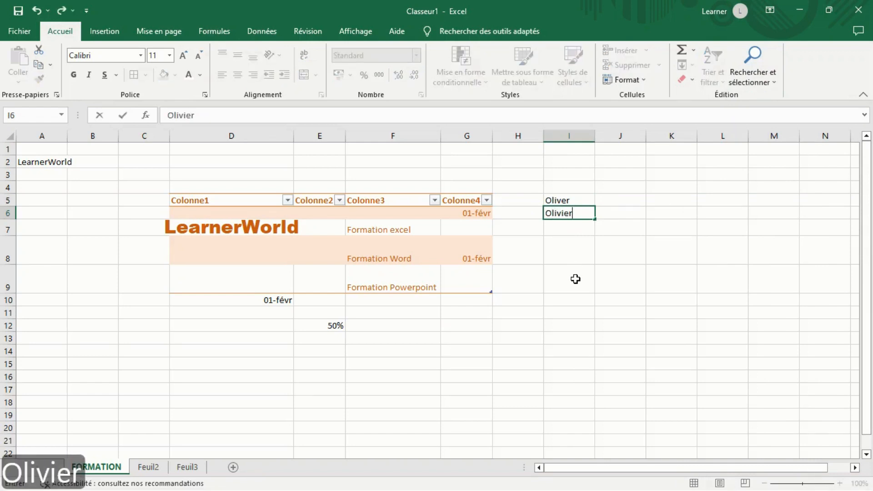
pyautogui.click(655, 258)
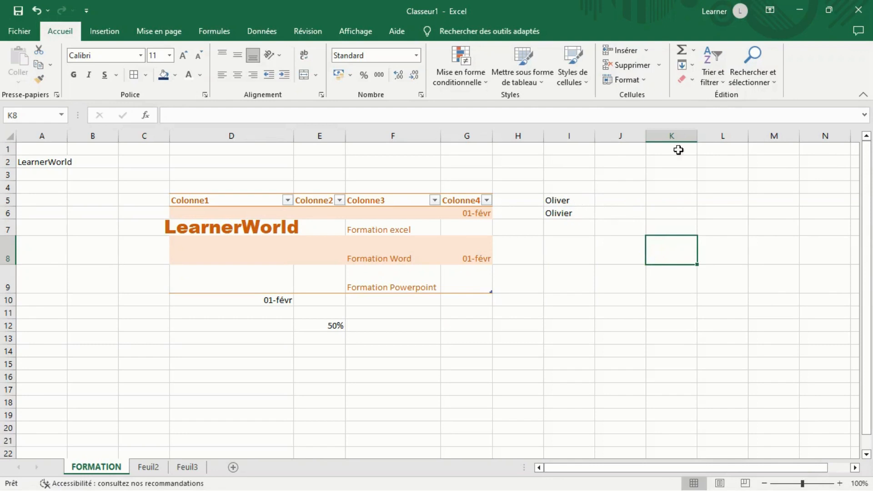
# Step: Find all occurrences of the misspelled first name and replace the one in I5 with the correct spelling
pyautogui.click(771, 83)
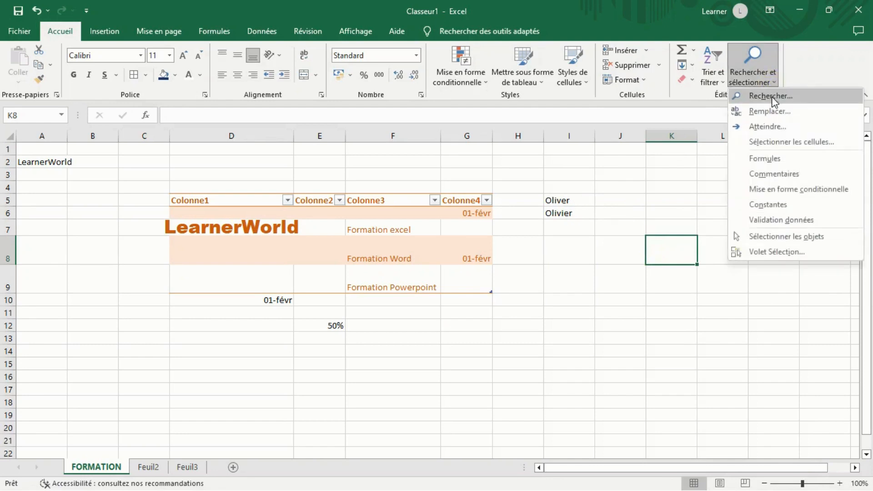
pyautogui.click(769, 110)
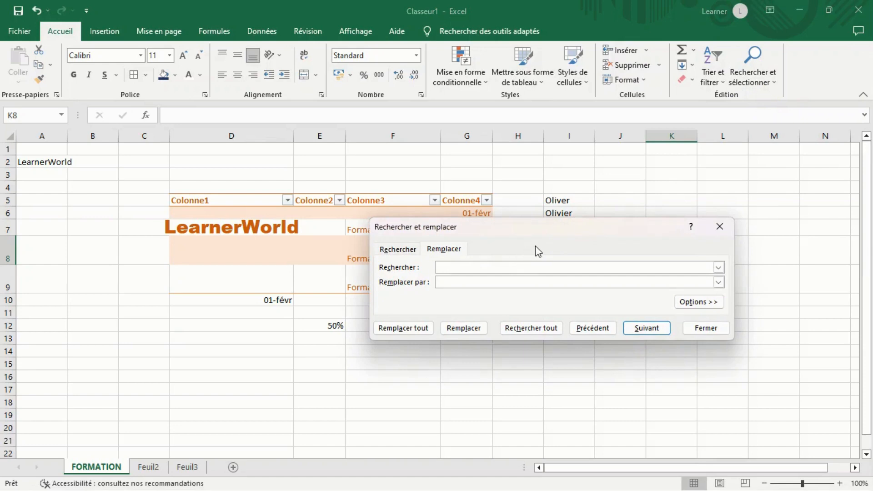
pyautogui.write('Ol')
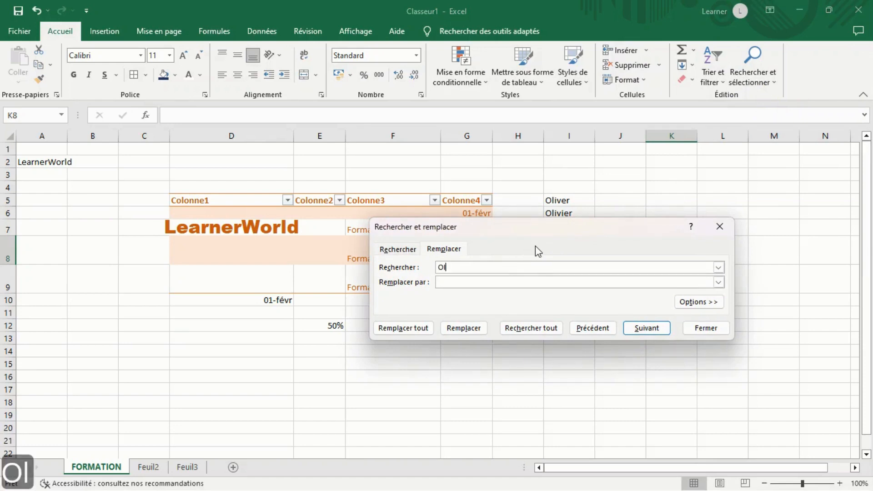
pyautogui.write('iver')
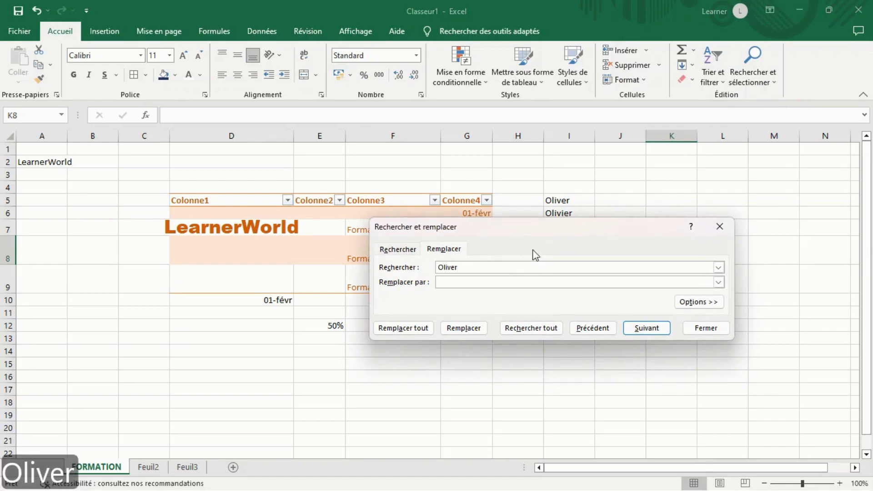
pyautogui.click(516, 282)
pyautogui.write('O')
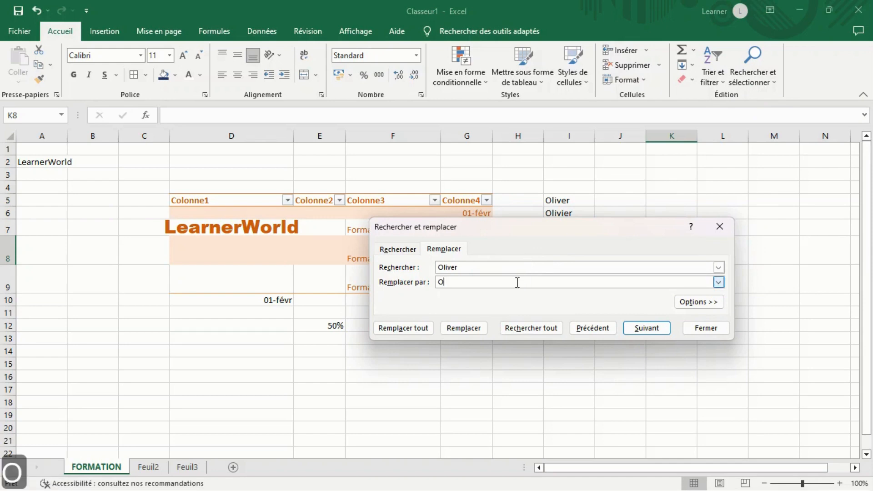
pyautogui.write('livier')
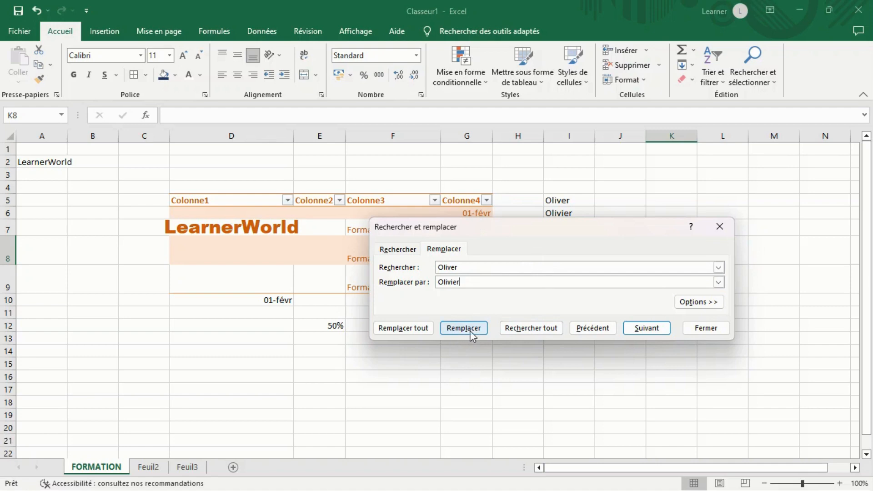
pyautogui.click(525, 329)
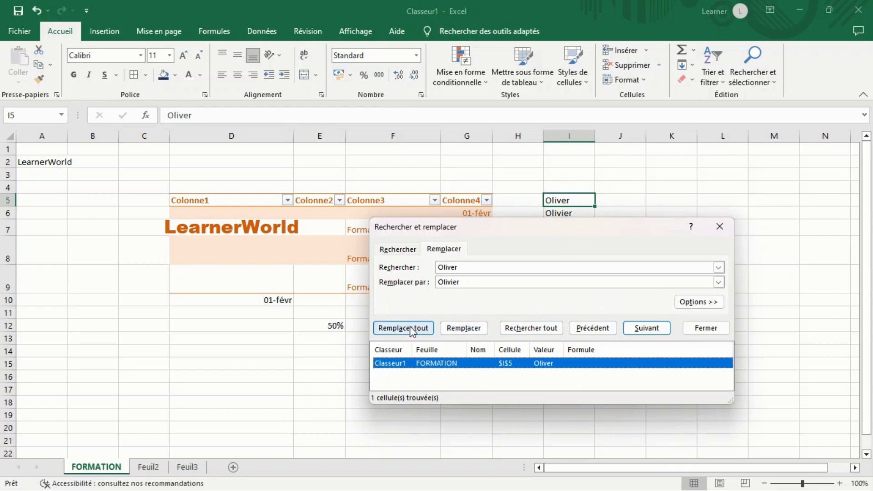
pyautogui.click(457, 330)
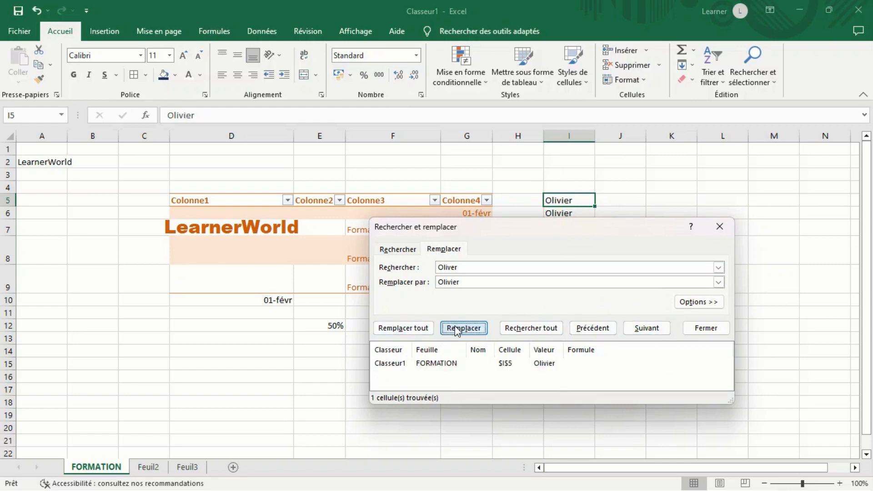
pyautogui.click(722, 228)
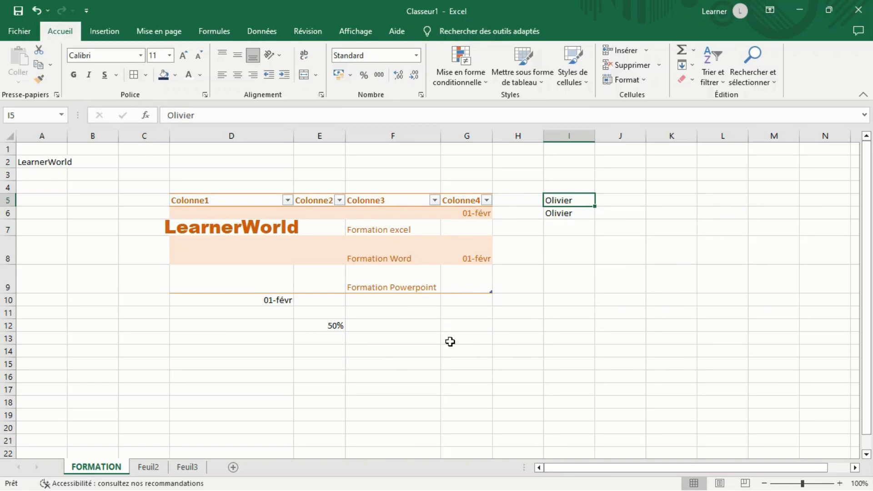
pyautogui.press('super')
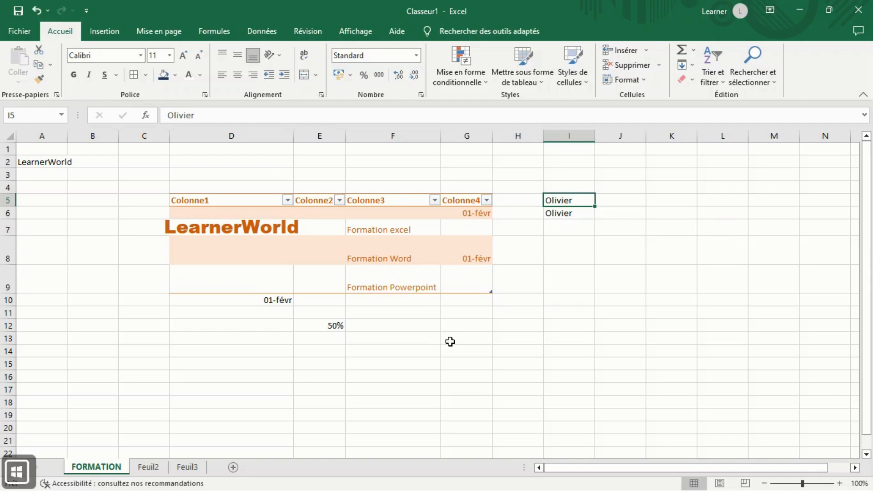